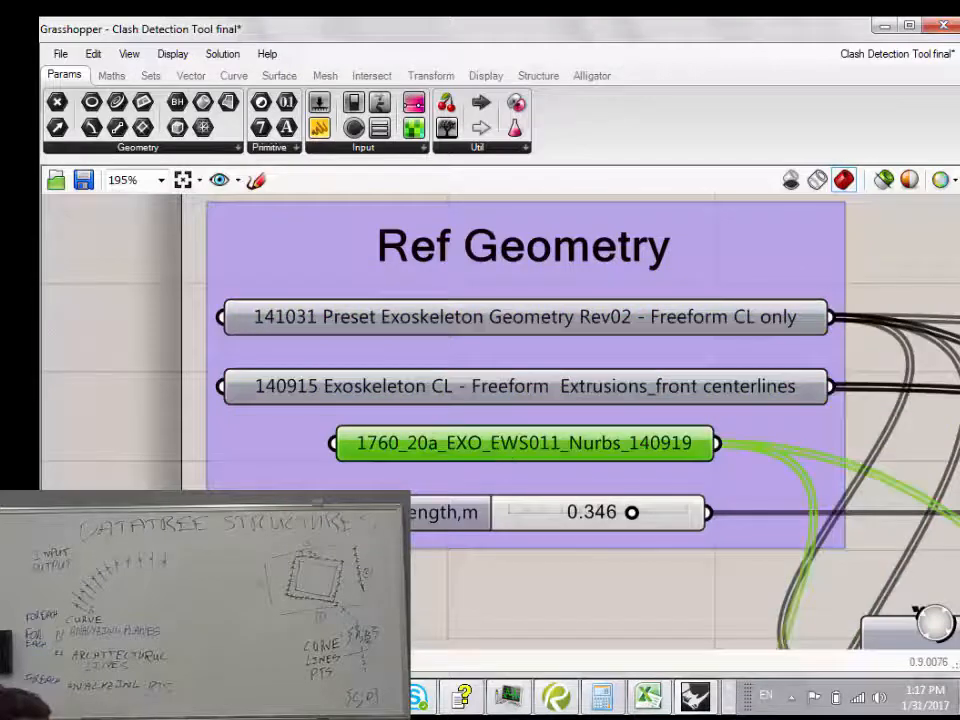
# Examine the Ref Geometry inputs and the Eval Length slider, and trace their wires to the Adjacent Evenvelop cluster and downstream components.
pyautogui.moveTo(436, 580); pyautogui.dragTo(300, 522, button='right')
pyautogui.click(300, 452)
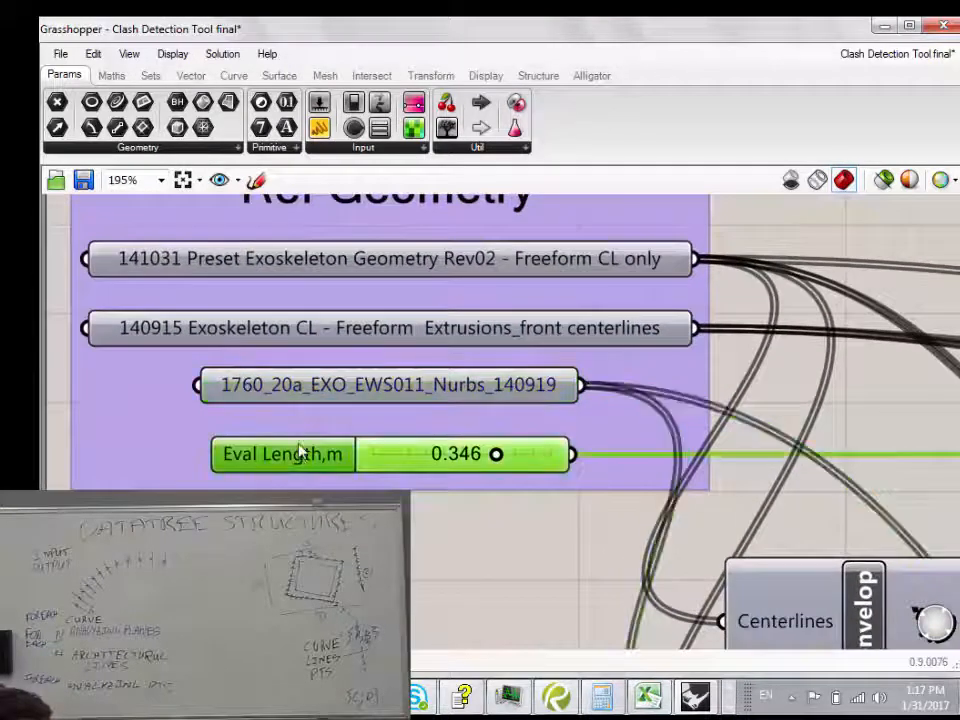
pyautogui.scroll(-1, 363, 578)
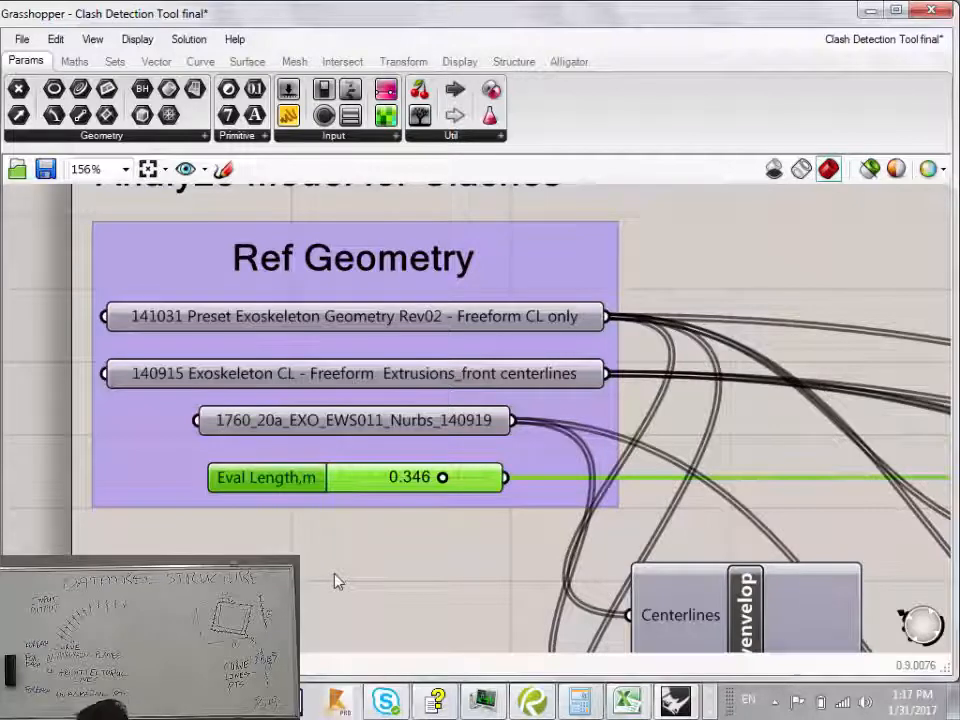
pyautogui.moveTo(697, 318); pyautogui.dragTo(607, 286, button='right')
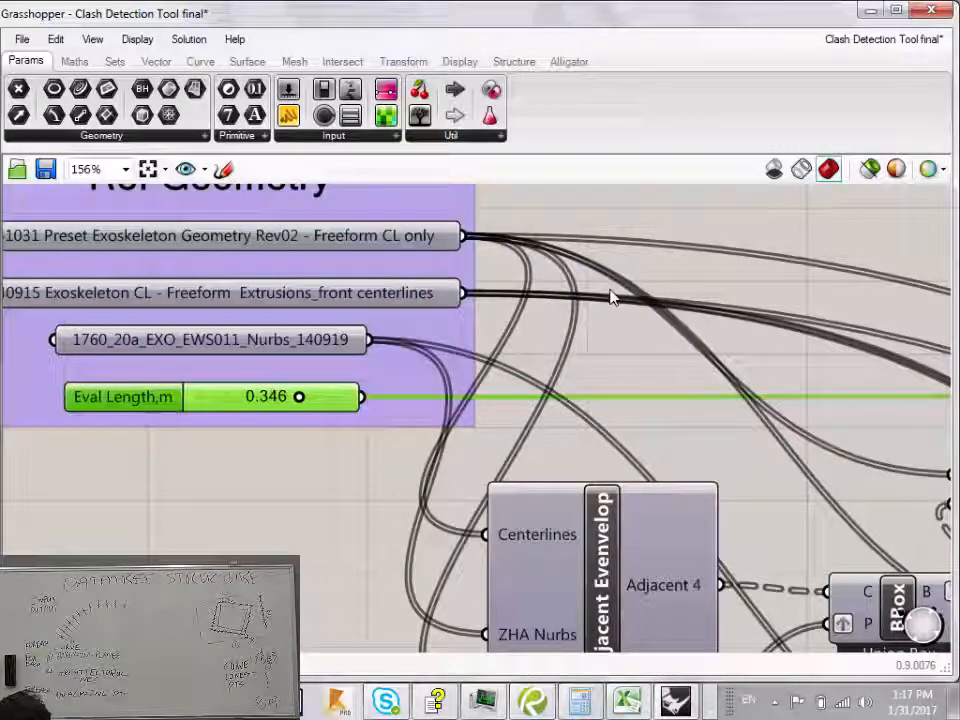
pyautogui.moveTo(660, 360); pyautogui.dragTo(546, 321, button='right')
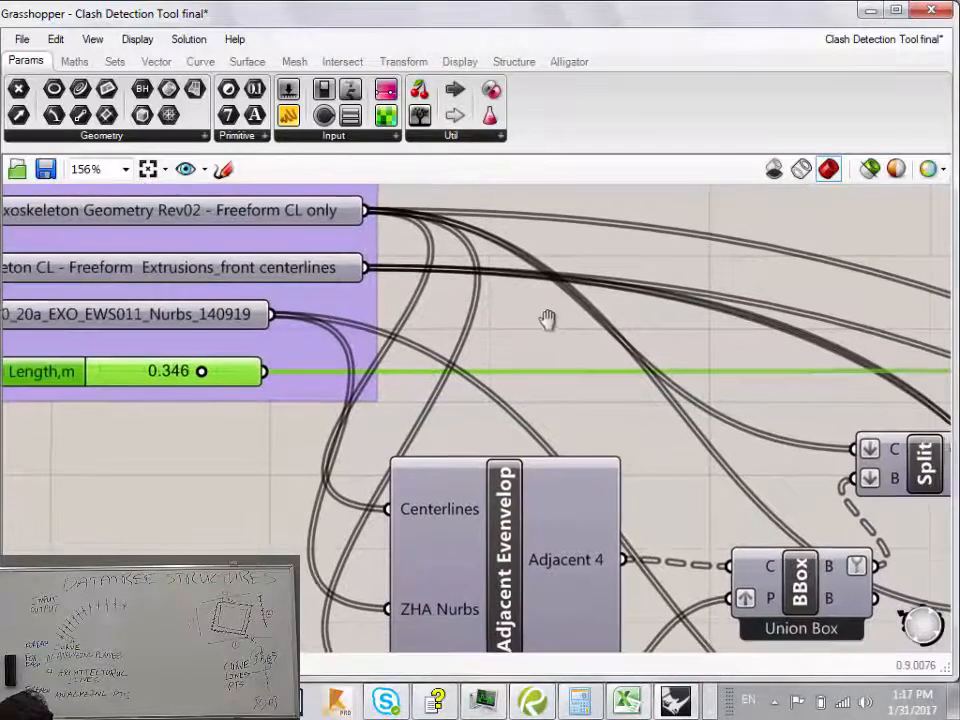
pyautogui.scroll(-3, 546, 321)
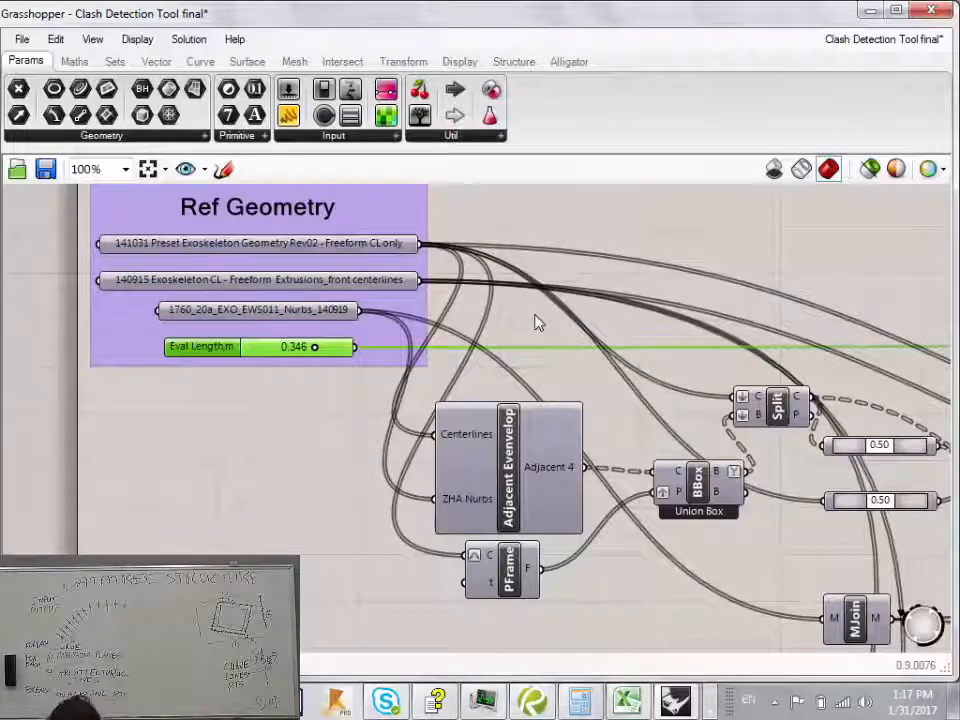
pyautogui.moveTo(561, 313); pyautogui.dragTo(413, 298, button='right')
pyautogui.scroll(-2, 400, 297)
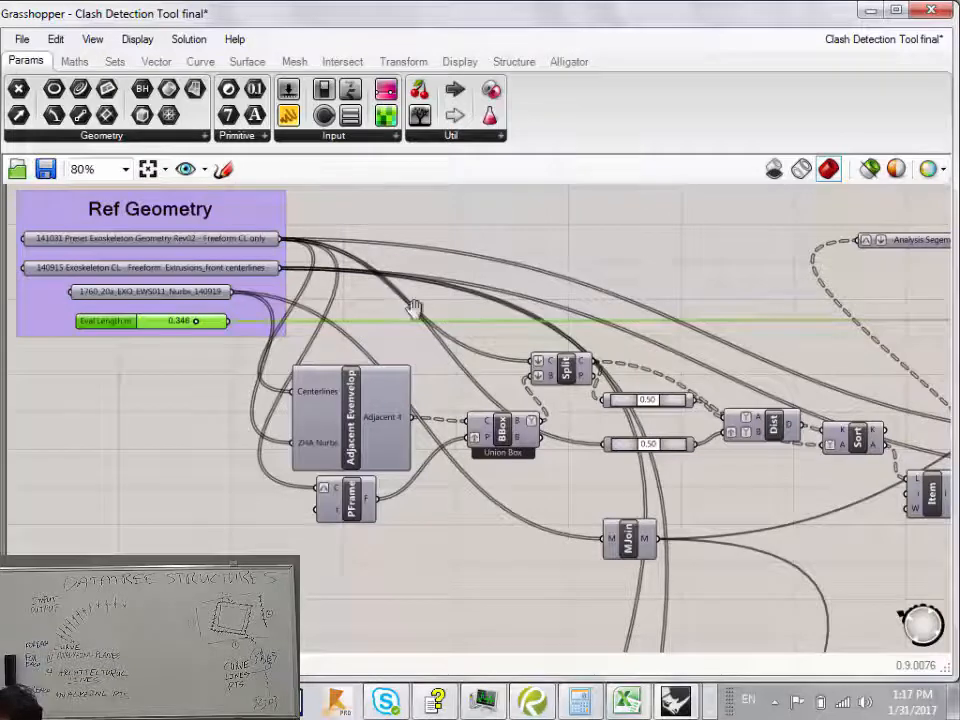
pyautogui.moveTo(414, 311); pyautogui.dragTo(382, 291, button='right')
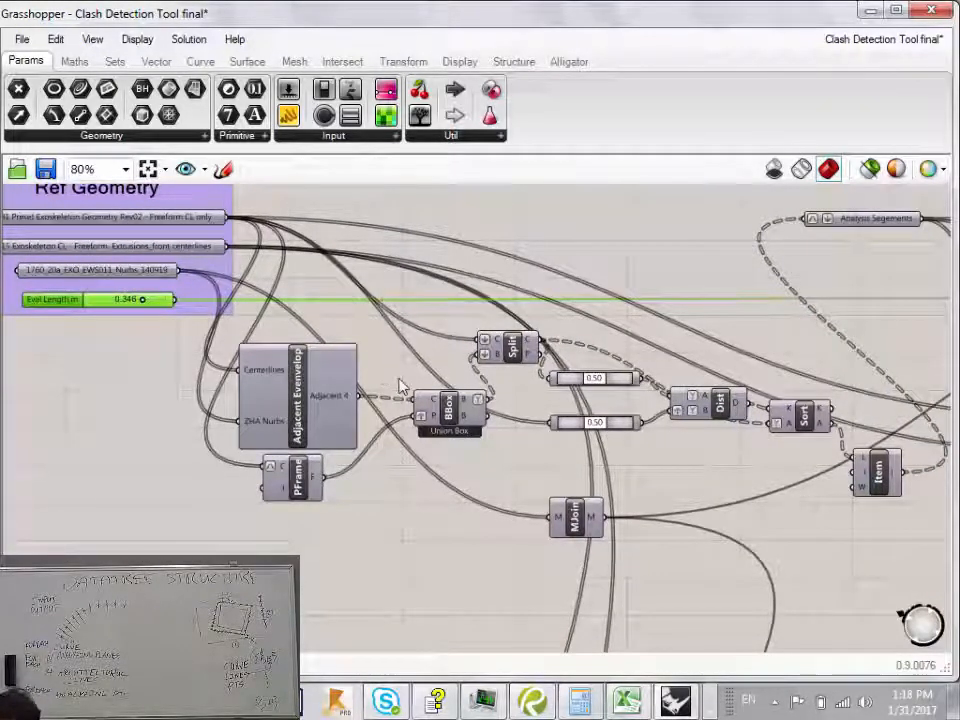
# Move the Adjacent Evenvelop cluster slightly farther from BBox and preview the cluster's contents.
pyautogui.moveTo(398, 360); pyautogui.dragTo(374, 353, button='right')
pyautogui.scroll(5, 160, 405)
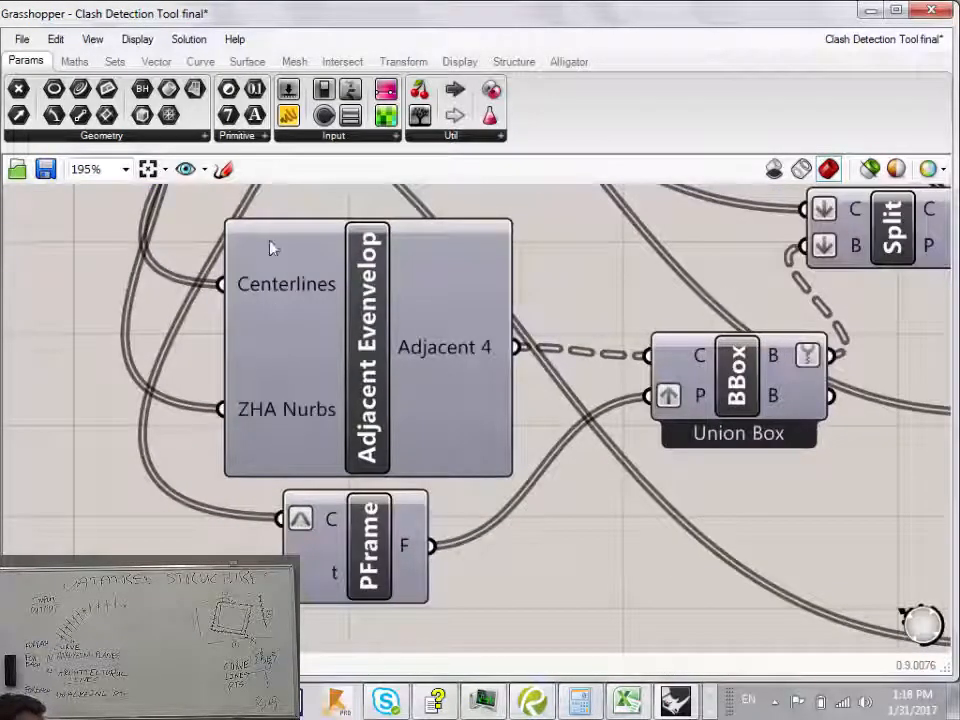
pyautogui.moveTo(248, 474)
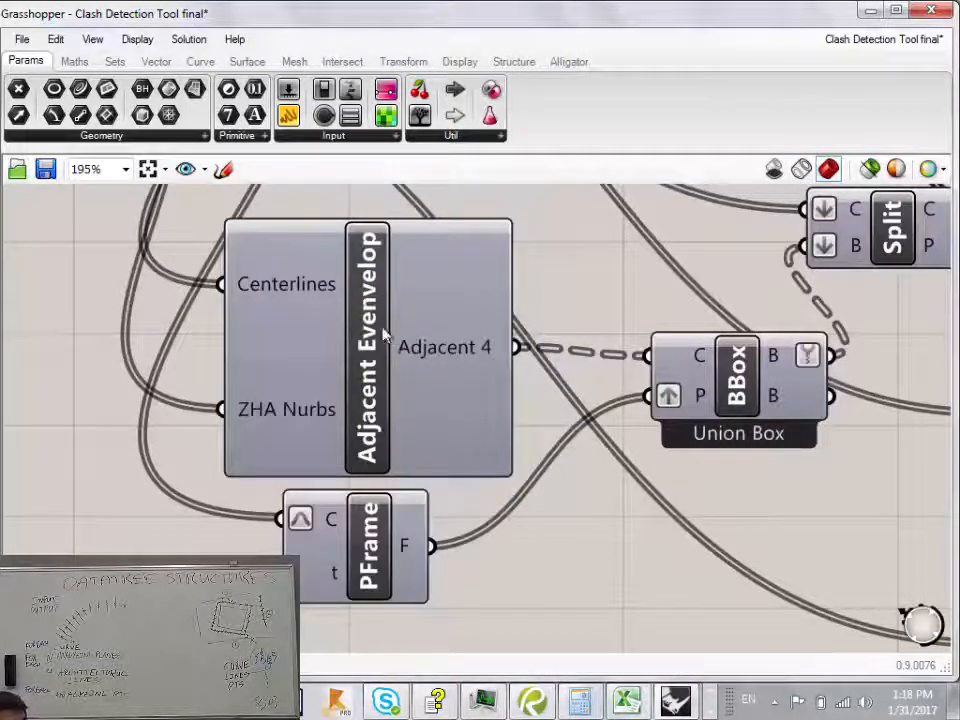
pyautogui.moveTo(390, 337); pyautogui.dragTo(347, 338)
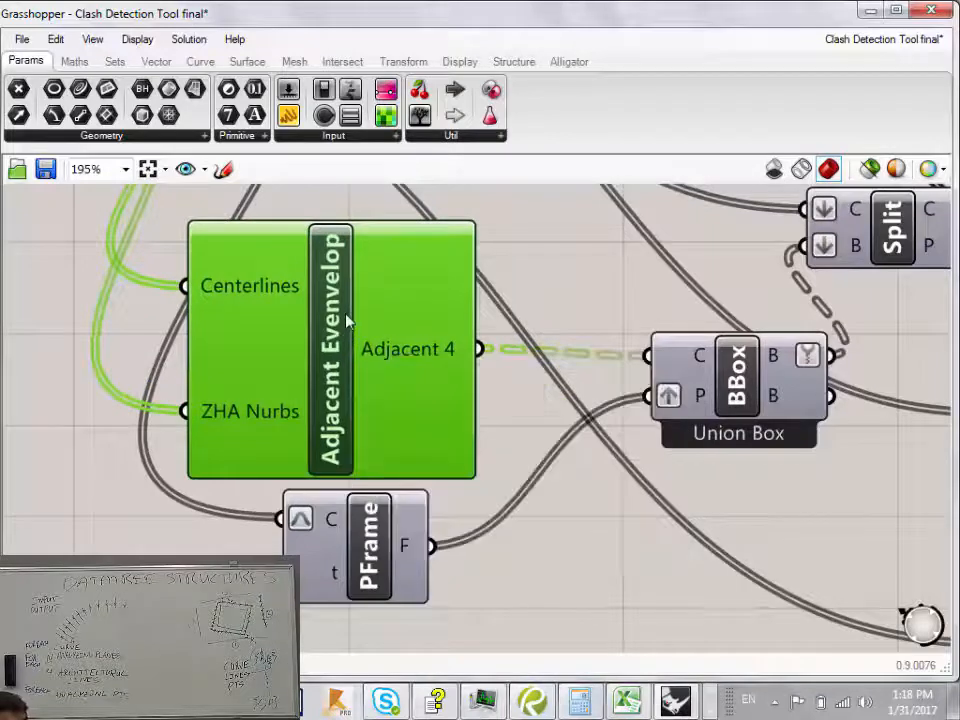
pyautogui.moveTo(347, 322)
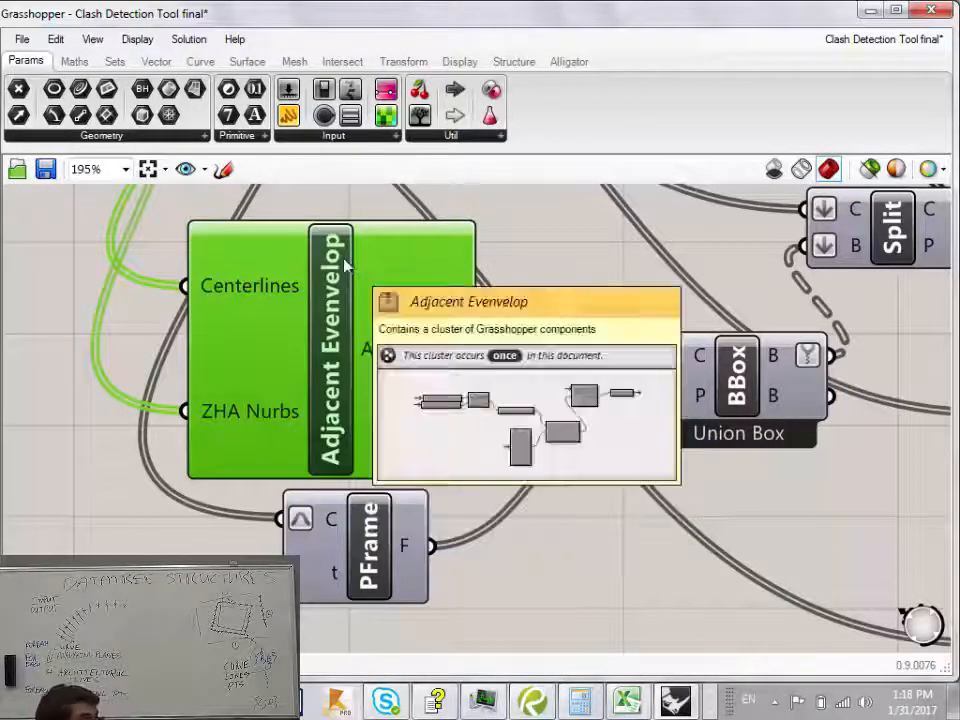
# Inspect the data structure of the Adjacent Evenvelop cluster's Centerlines input and Adjacent 4 output, leaving the cluster deselected.
pyautogui.moveTo(254, 293)
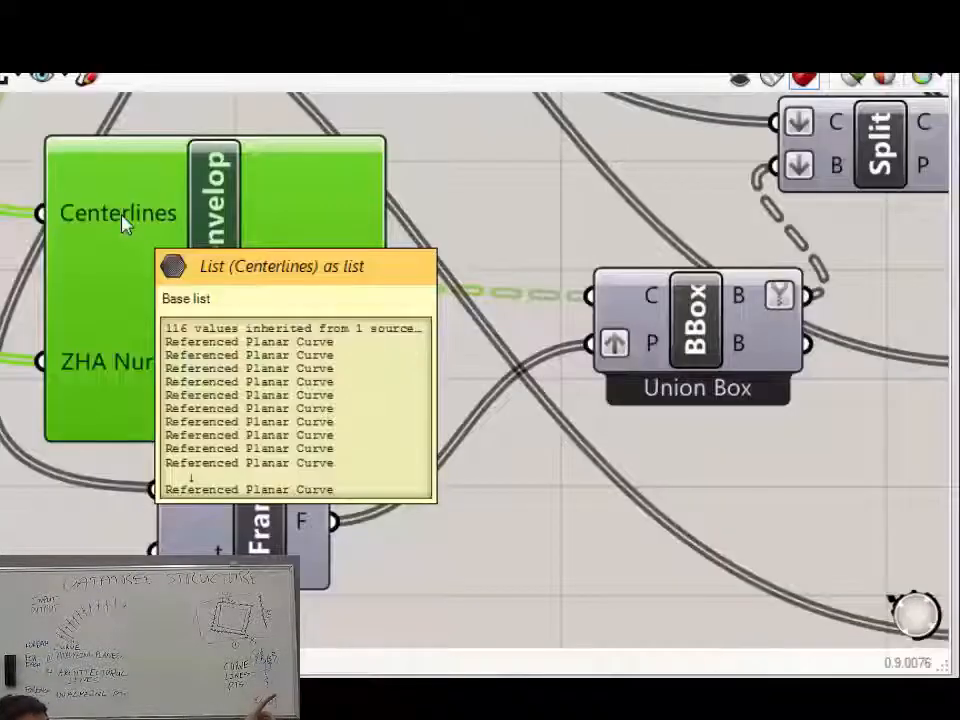
pyautogui.moveTo(193, 235)
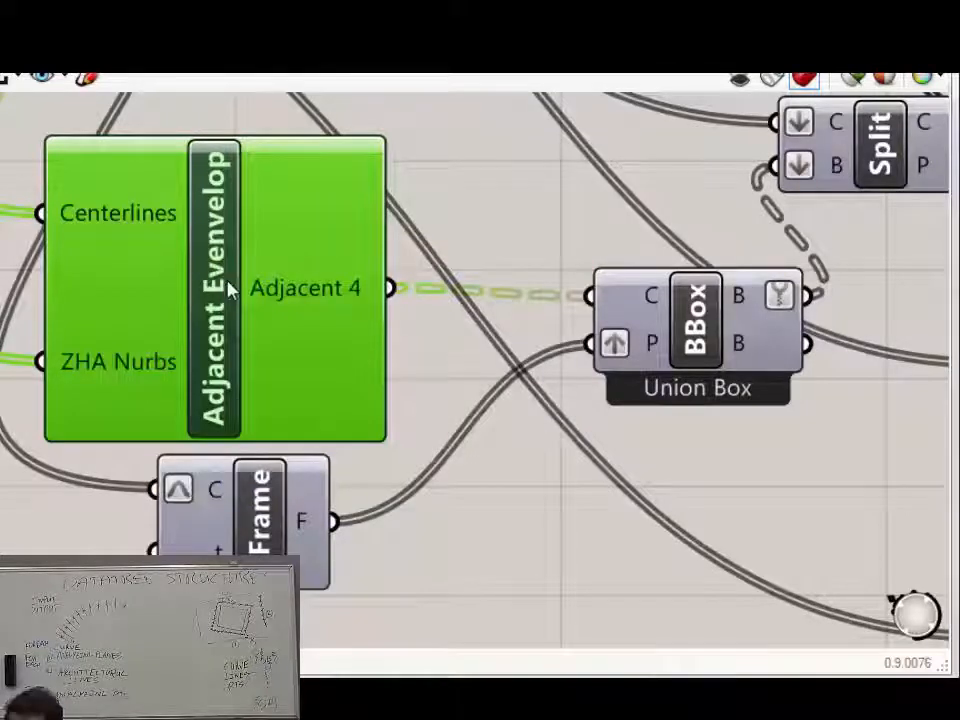
pyautogui.moveTo(275, 288)
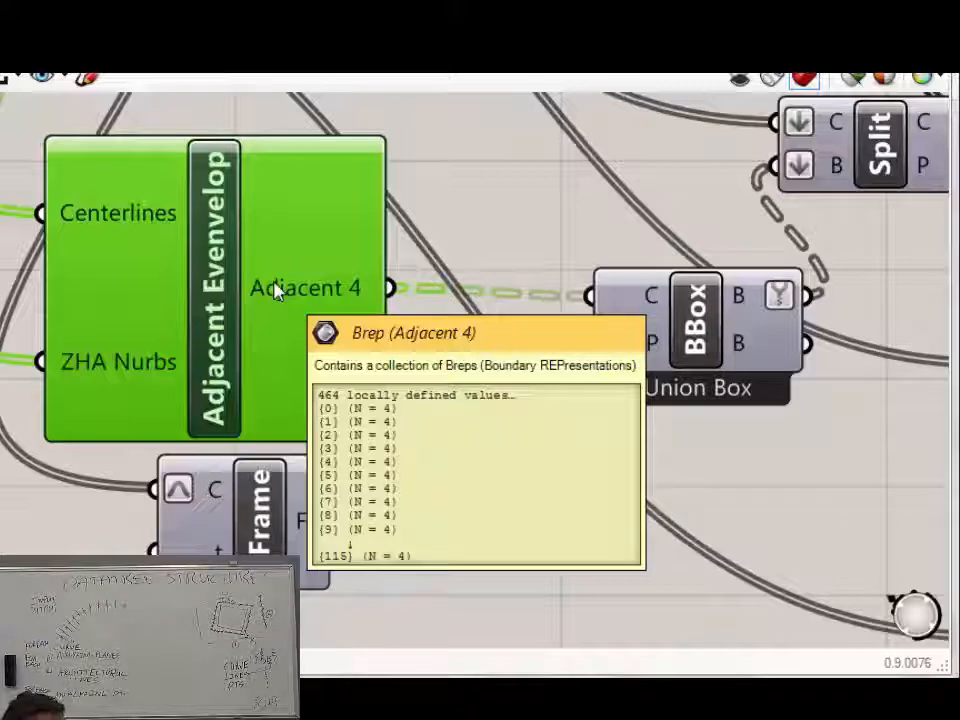
pyautogui.moveTo(90, 215)
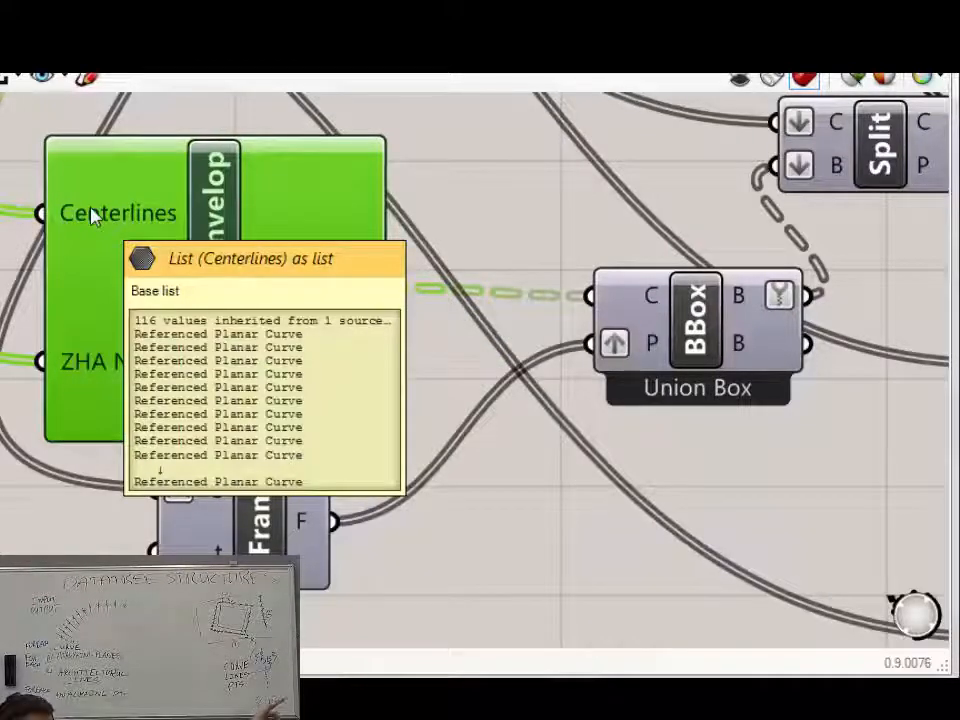
pyautogui.moveTo(124, 370)
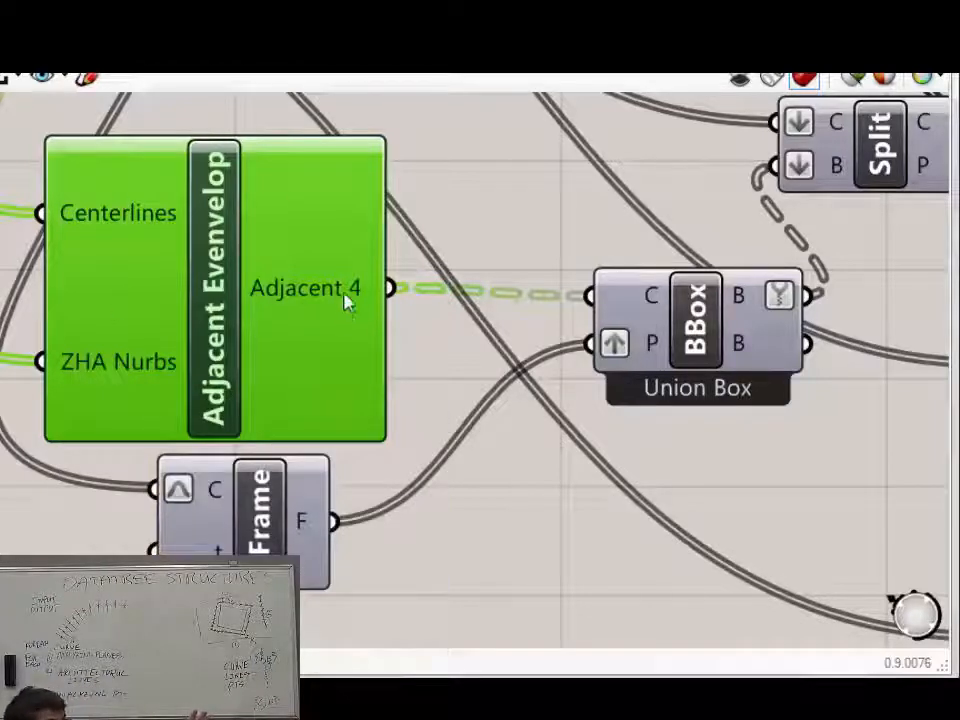
pyautogui.moveTo(347, 293)
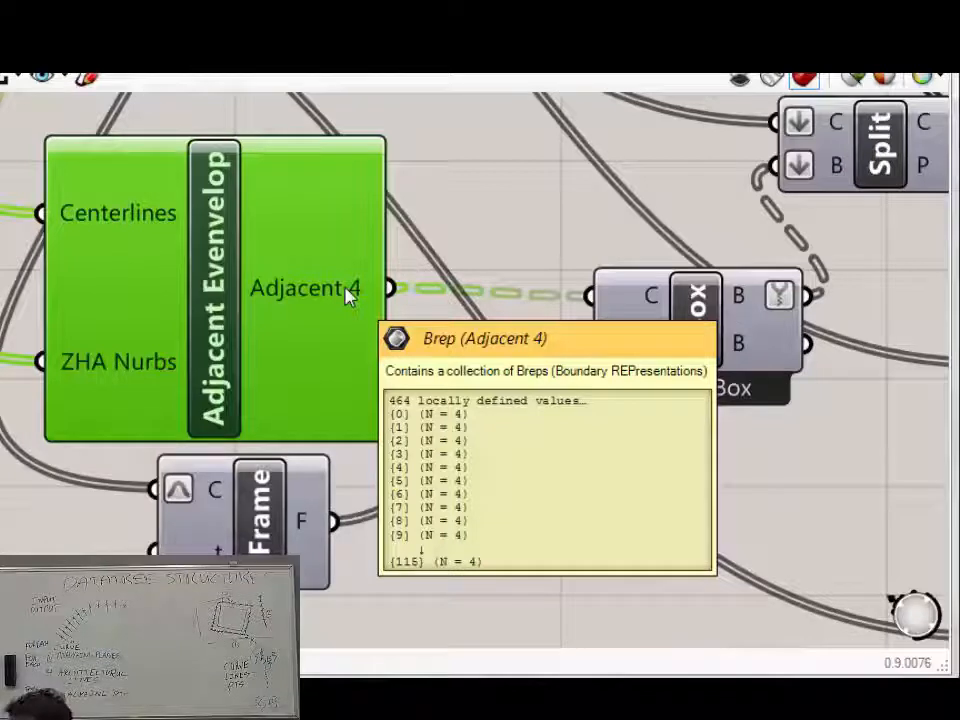
pyautogui.click(460, 245)
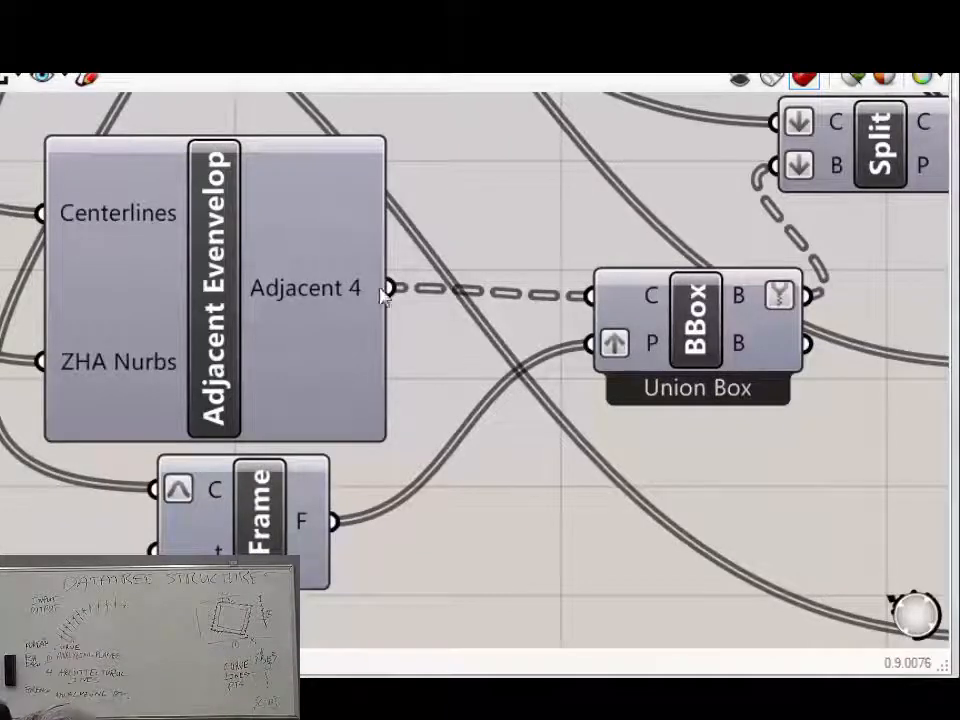
pyautogui.moveTo(353, 291)
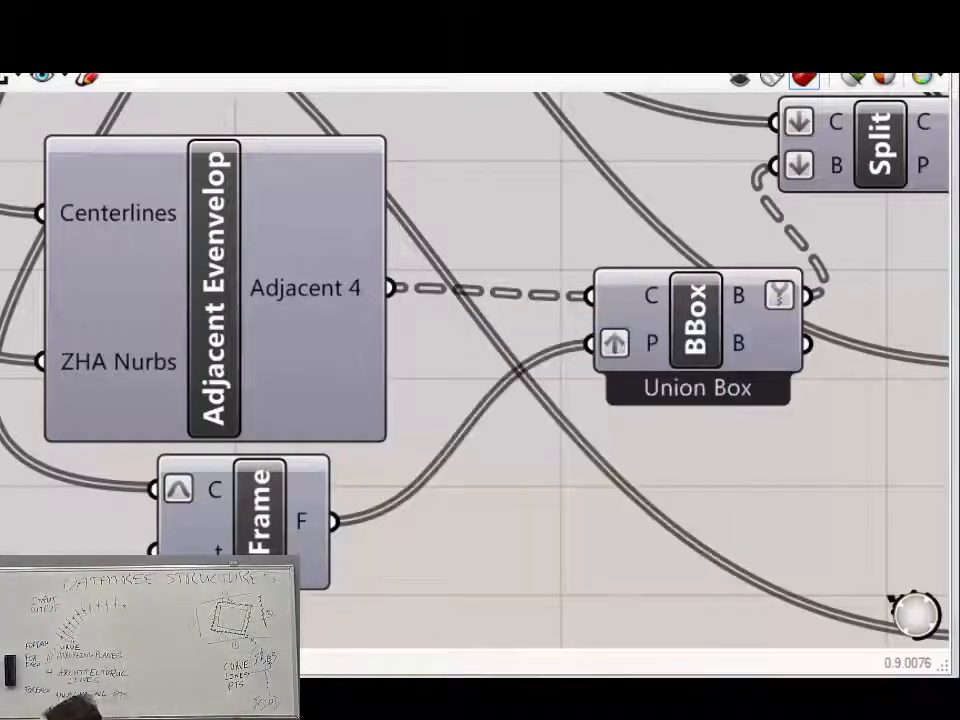
# Add a Panel fed by the cluster's Adjacent 4 output and place it in the free space below BBox.
pyautogui.moveTo(615, 222); pyautogui.dragTo(362, 309, button='right')
pyautogui.scroll(-2, 364, 308)
pyautogui.moveTo(439, 293); pyautogui.dragTo(355, 260, button='right')
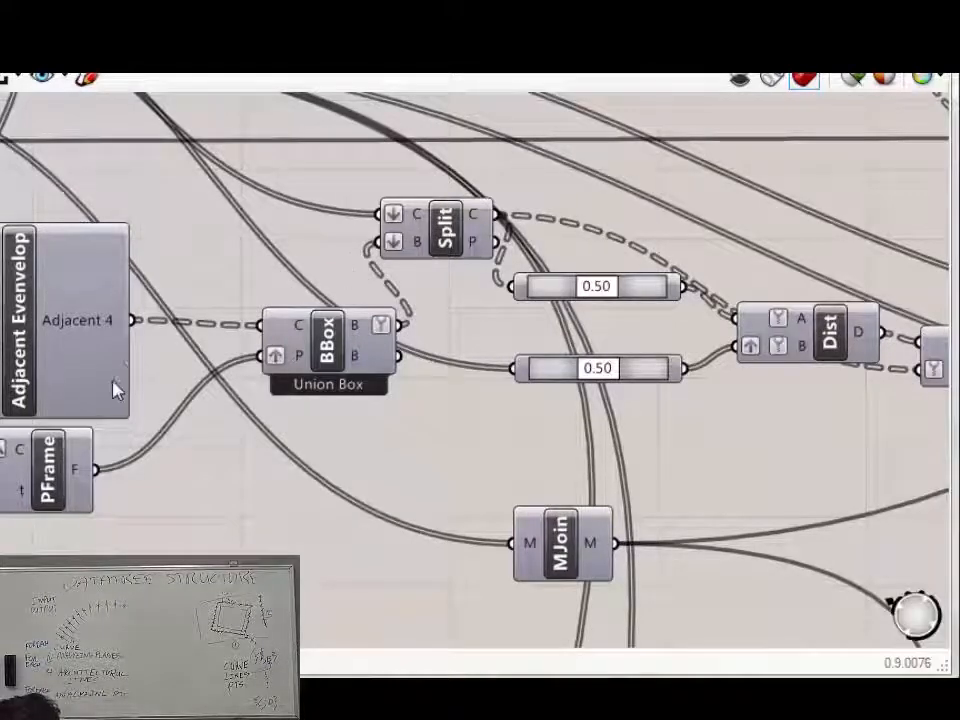
pyautogui.moveTo(113, 355); pyautogui.dragTo(144, 319, button='right')
pyautogui.scroll(1, 125, 306)
pyautogui.moveTo(125, 305)
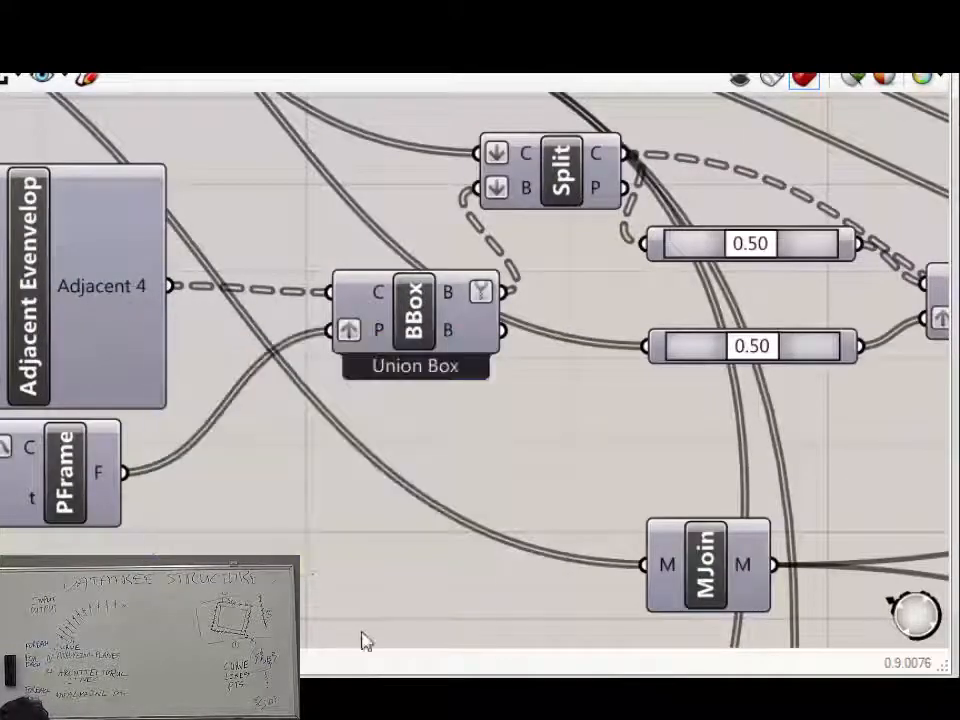
pyautogui.doubleClick(279, 551)
pyautogui.write('panel')
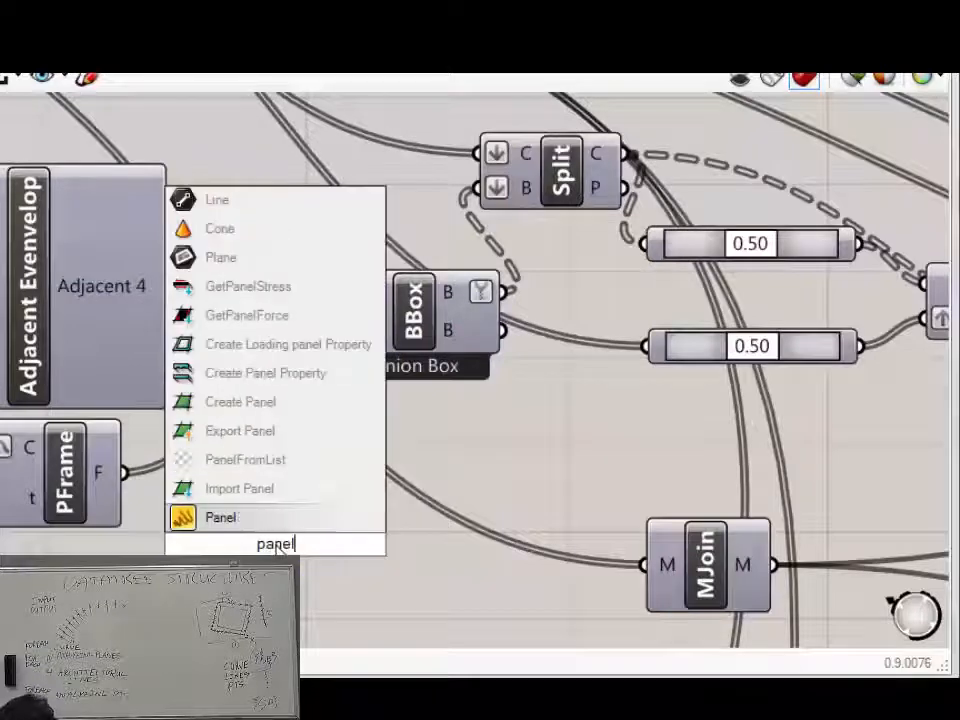
pyautogui.press('Return')
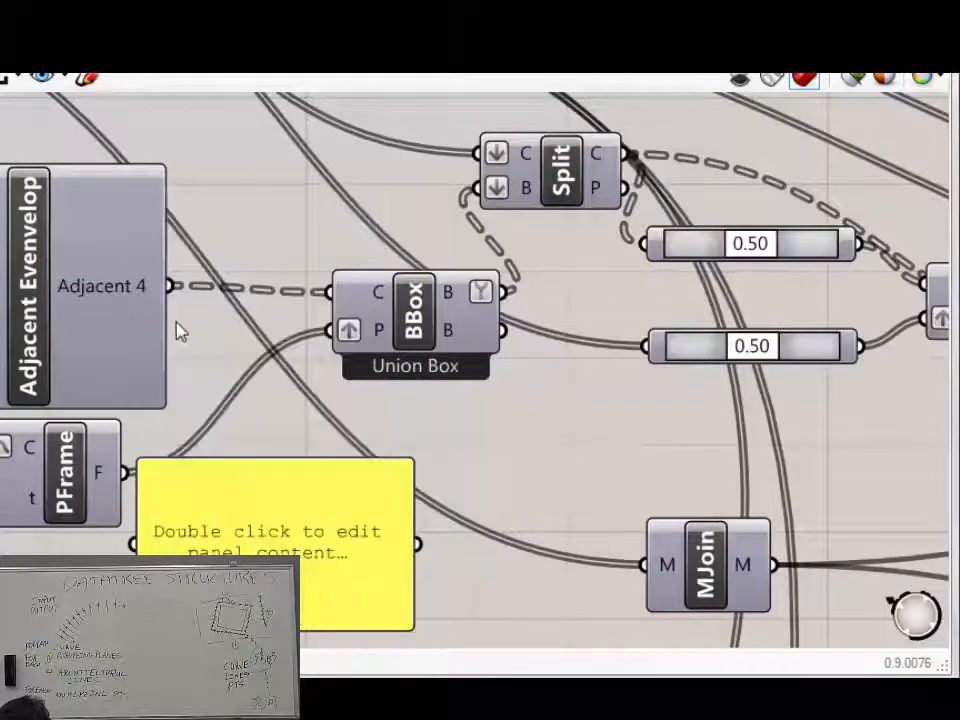
pyautogui.moveTo(172, 286); pyautogui.dragTo(175, 457)
pyautogui.moveTo(311, 478); pyautogui.dragTo(268, 335, button='right')
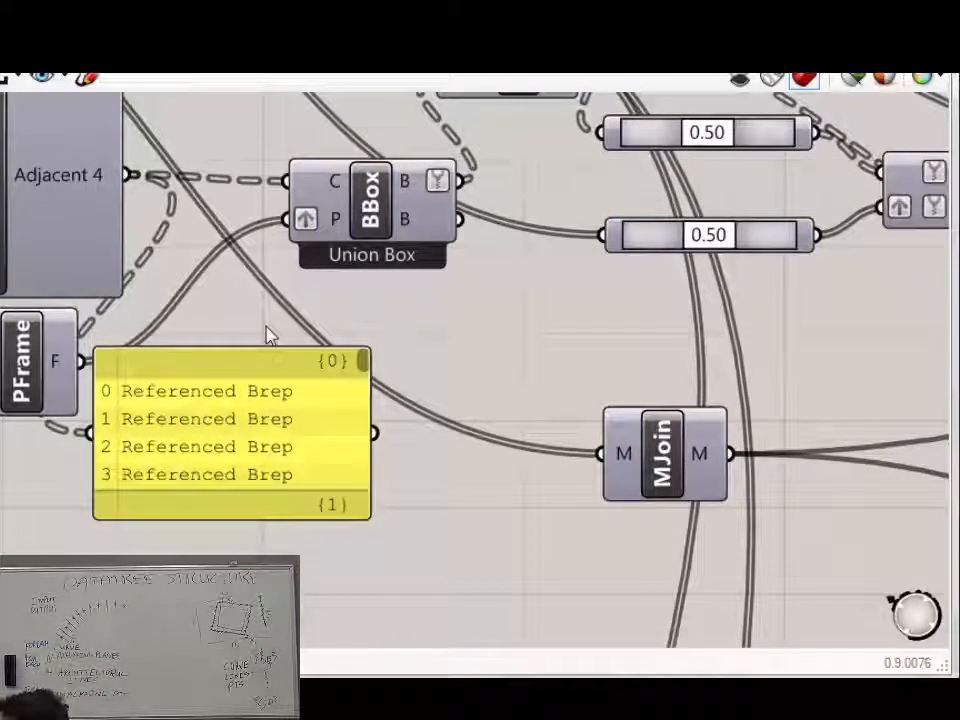
pyautogui.click(293, 475)
pyautogui.moveTo(293, 475); pyautogui.dragTo(413, 555)
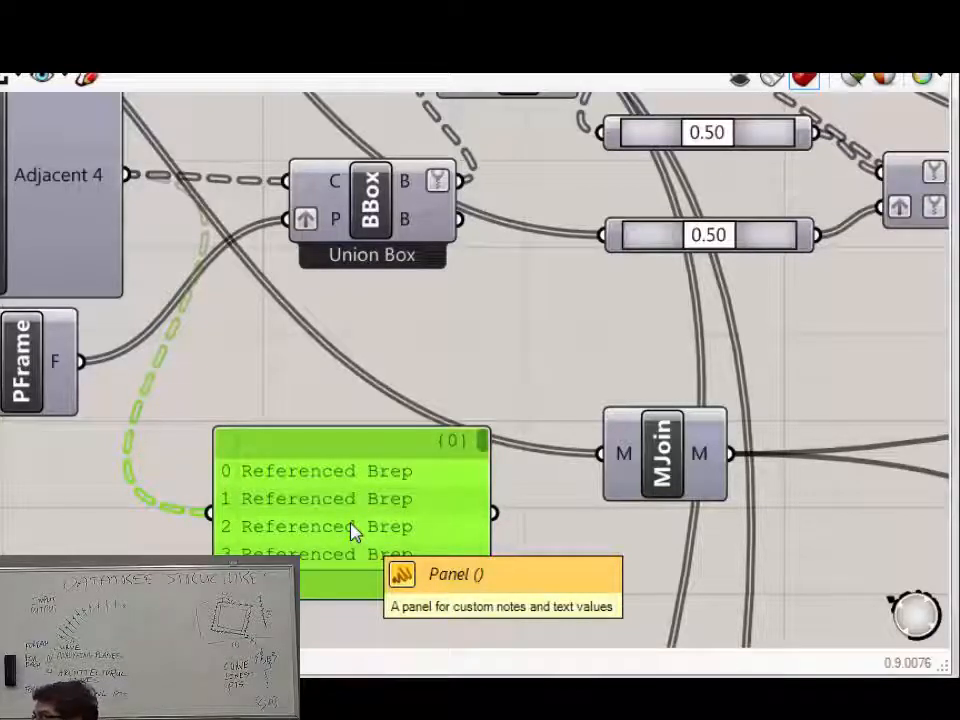
# Examine the chain from BBox through Split, Dist, Sort and Item, including the data structure of BBox's Box output.
pyautogui.moveTo(250, 367); pyautogui.dragTo(200, 416, button='right')
pyautogui.scroll(-2, 246, 367)
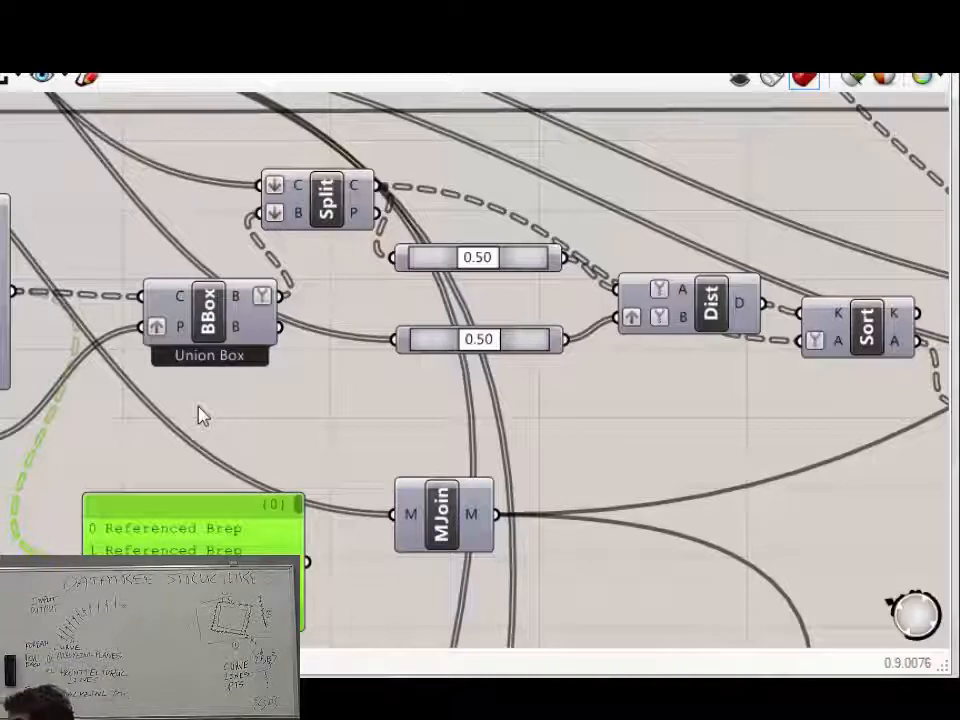
pyautogui.moveTo(140, 464); pyautogui.dragTo(172, 460, button='right')
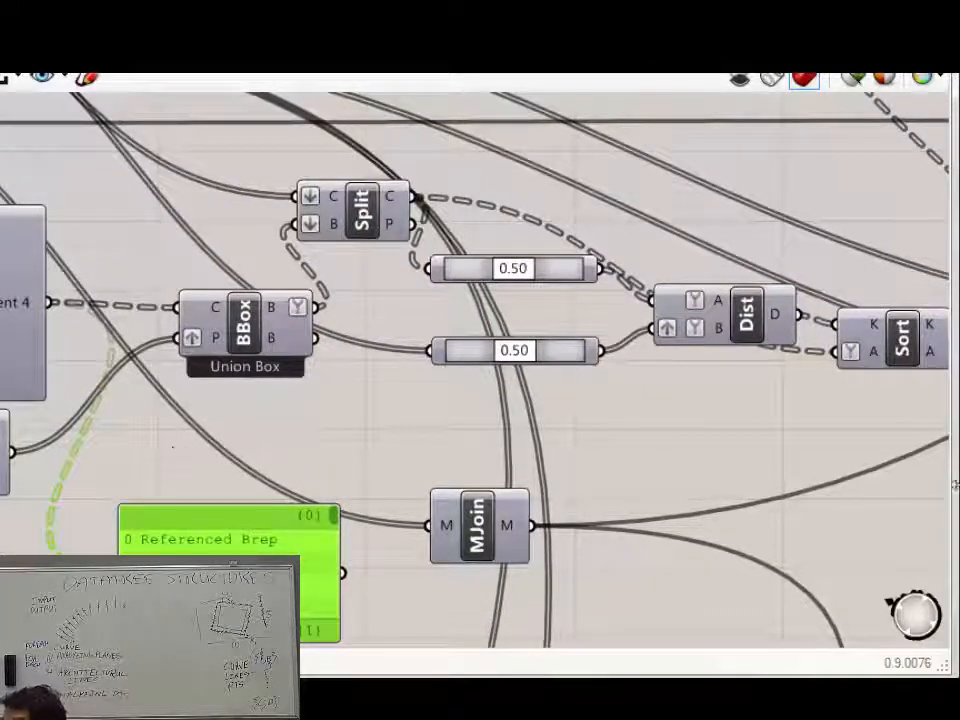
pyautogui.moveTo(373, 418); pyautogui.dragTo(321, 439, button='right')
pyautogui.scroll(-2, 323, 445)
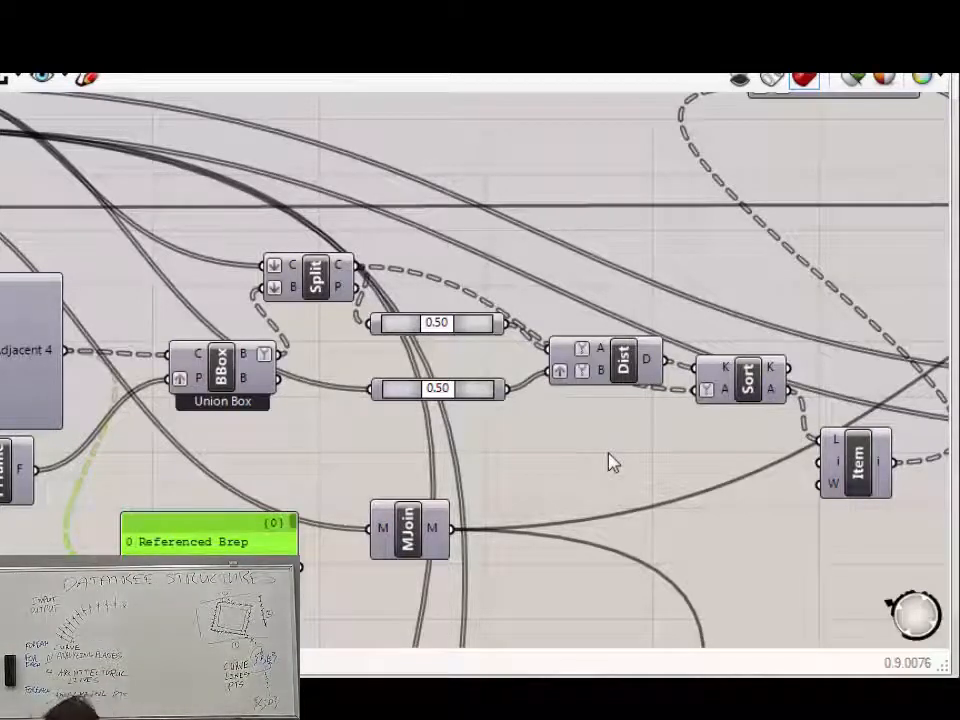
pyautogui.moveTo(790, 394); pyautogui.dragTo(581, 300, button='right')
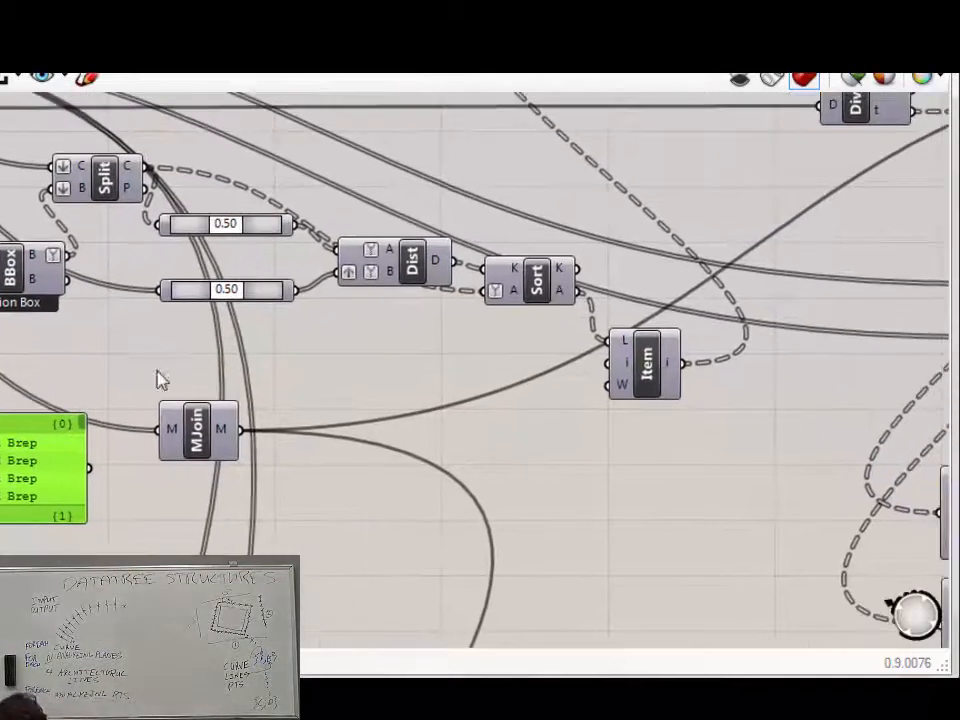
pyautogui.moveTo(163, 362); pyautogui.dragTo(301, 417, button='right')
pyautogui.moveTo(178, 316)
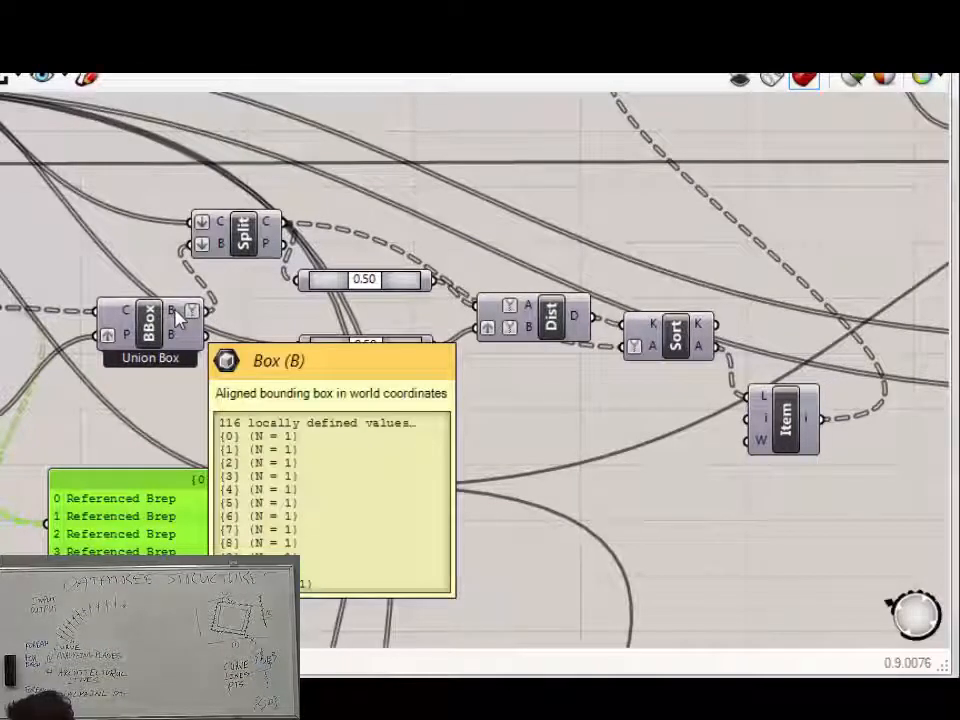
pyautogui.moveTo(264, 229)
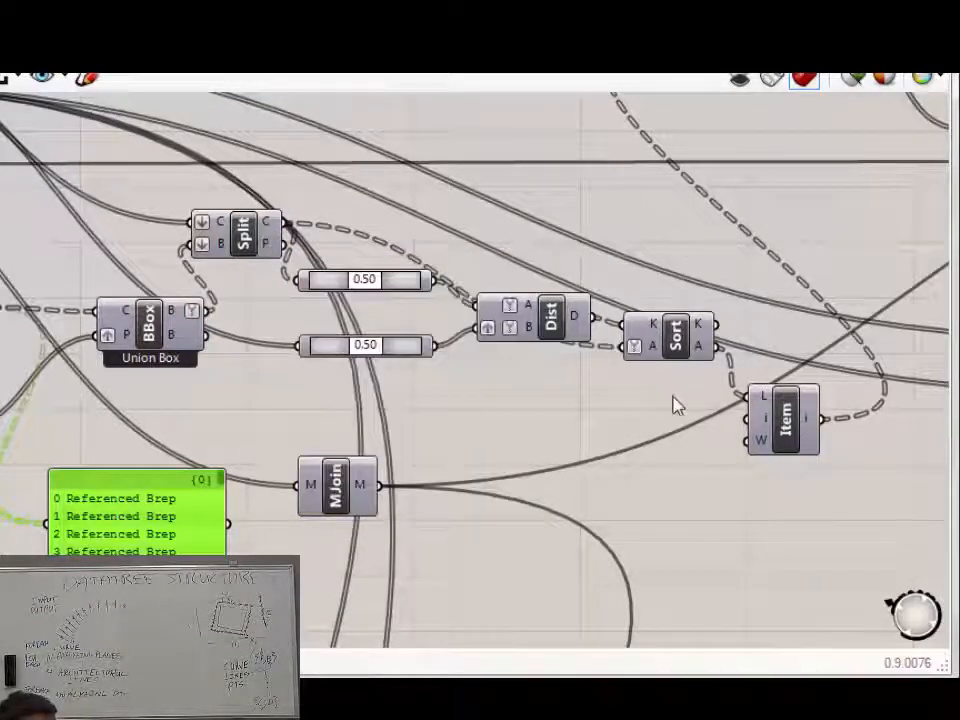
pyautogui.moveTo(582, 465); pyautogui.dragTo(508, 532, button='right')
pyautogui.scroll(-1, 508, 532)
pyautogui.moveTo(132, 361); pyautogui.dragTo(284, 431, button='right')
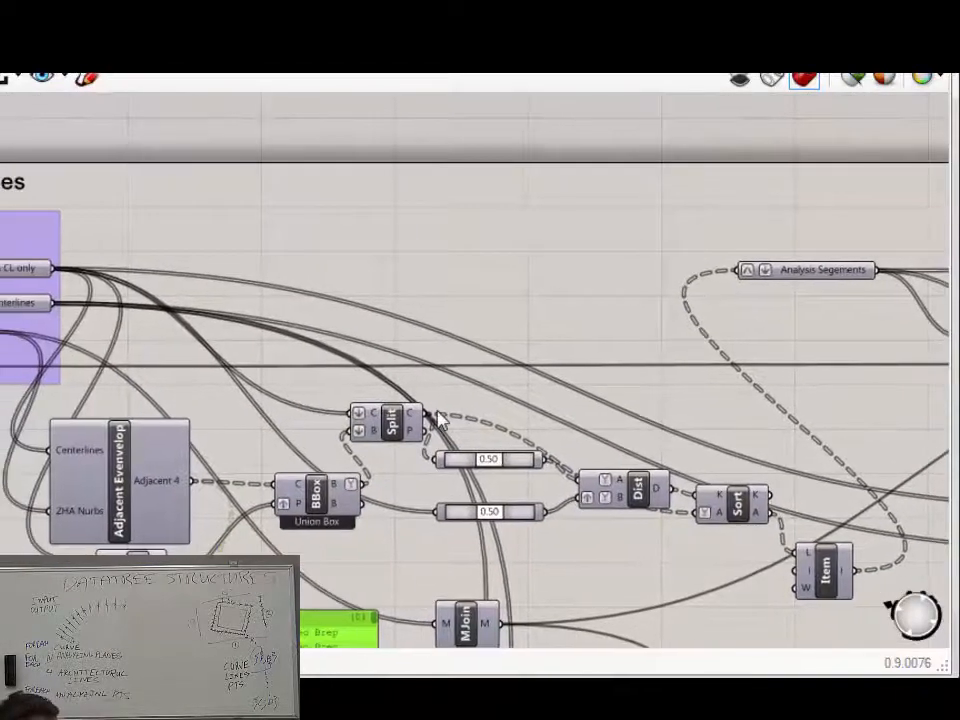
# Nudge the Split with Brep component slightly up and away from Dist, and inspect the data in its Curve input.
pyautogui.scroll(2, 380, 425)
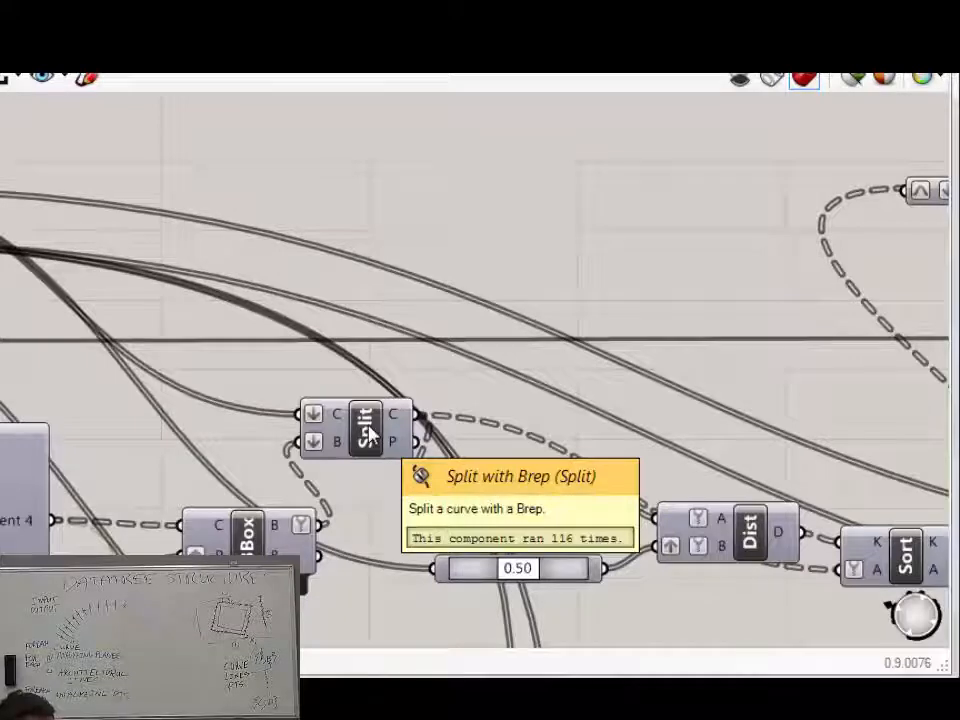
pyautogui.moveTo(370, 432); pyautogui.dragTo(363, 418)
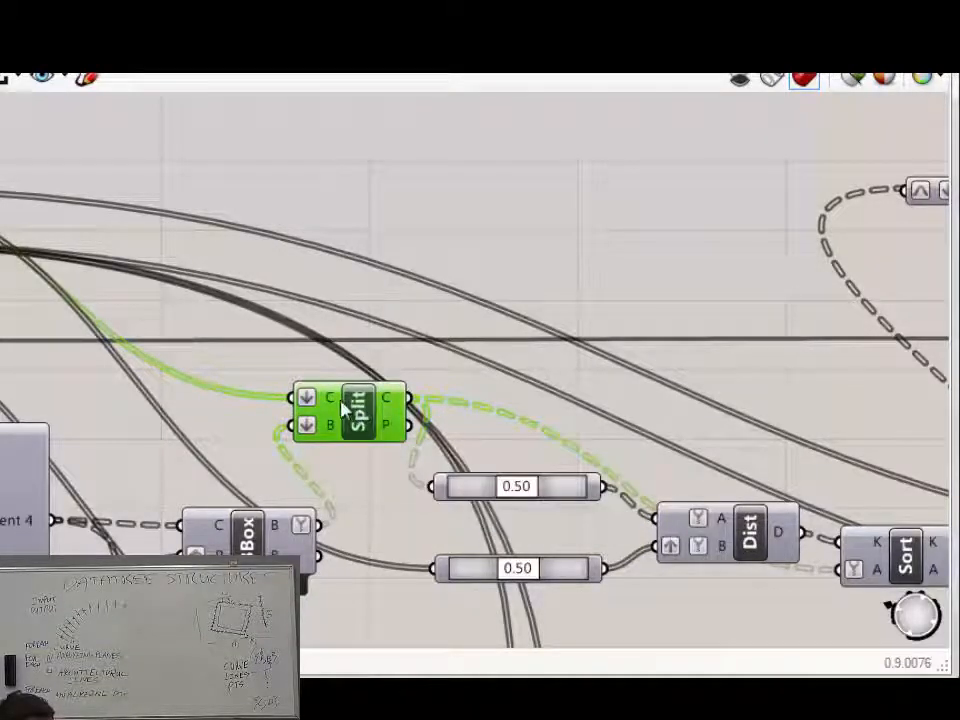
pyautogui.moveTo(340, 404)
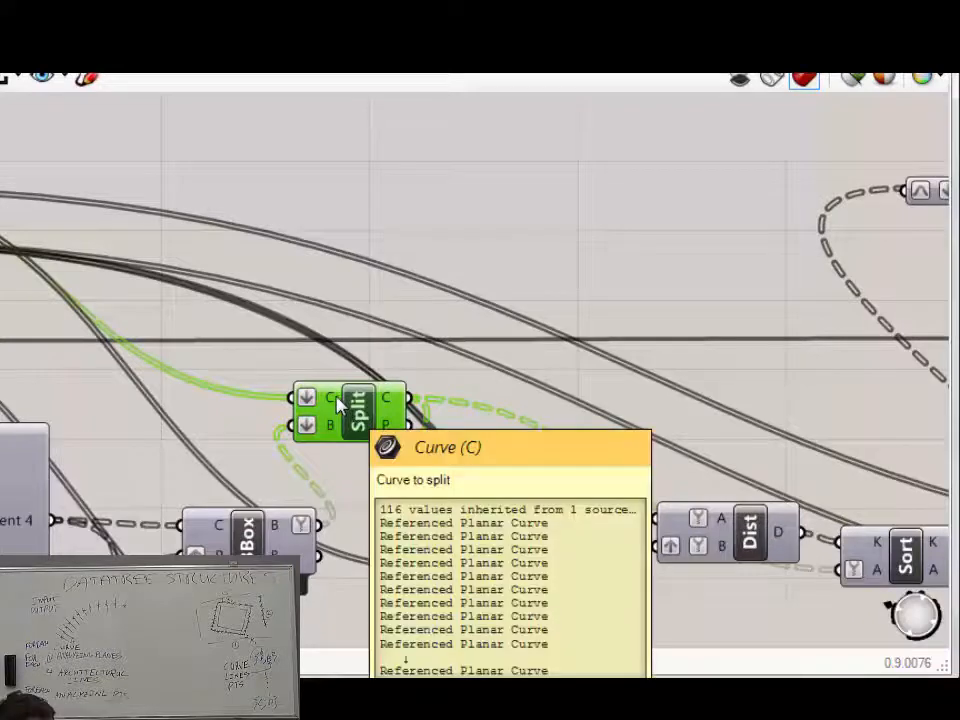
# Compare the data structure of the Split component's Curve output with that of its Curve and Brep inputs.
pyautogui.moveTo(336, 436)
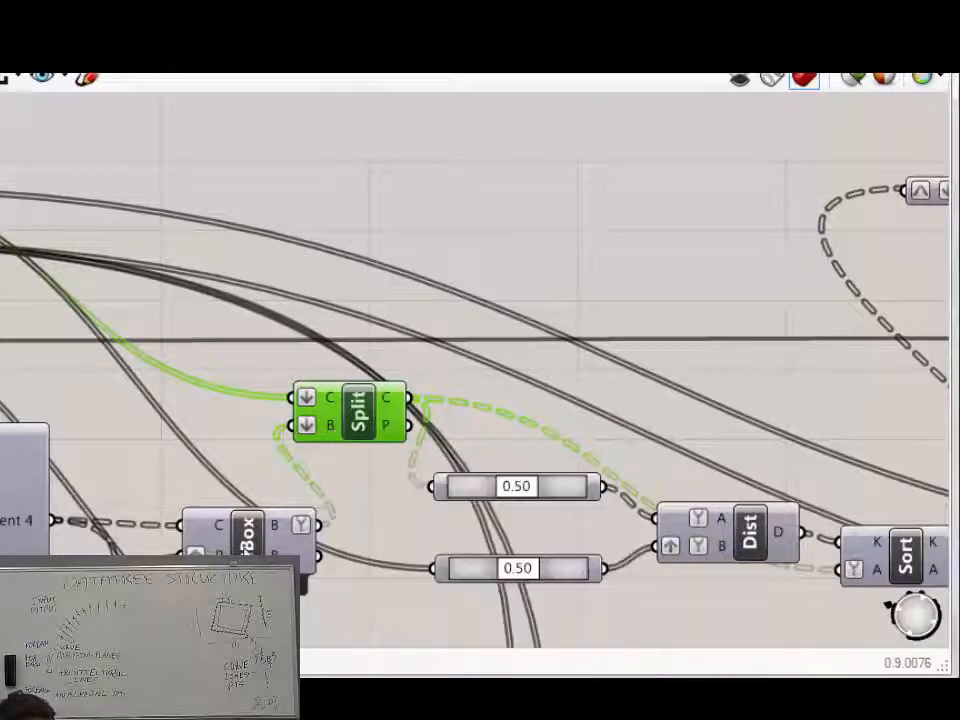
pyautogui.moveTo(214, 422); pyautogui.dragTo(243, 355, button='right')
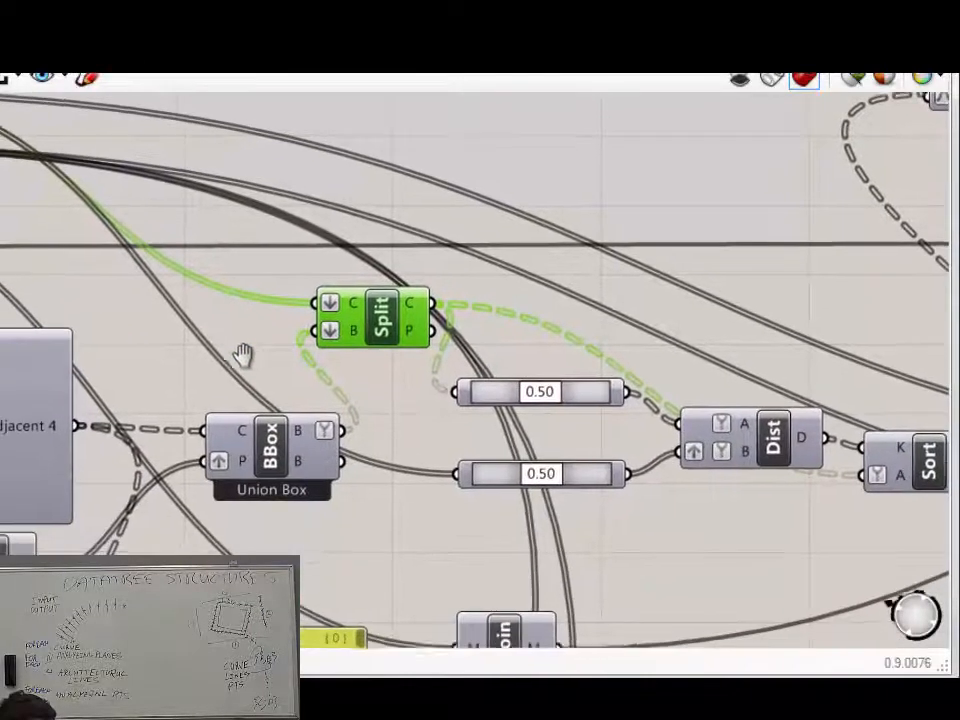
pyautogui.scroll(-2, 243, 355)
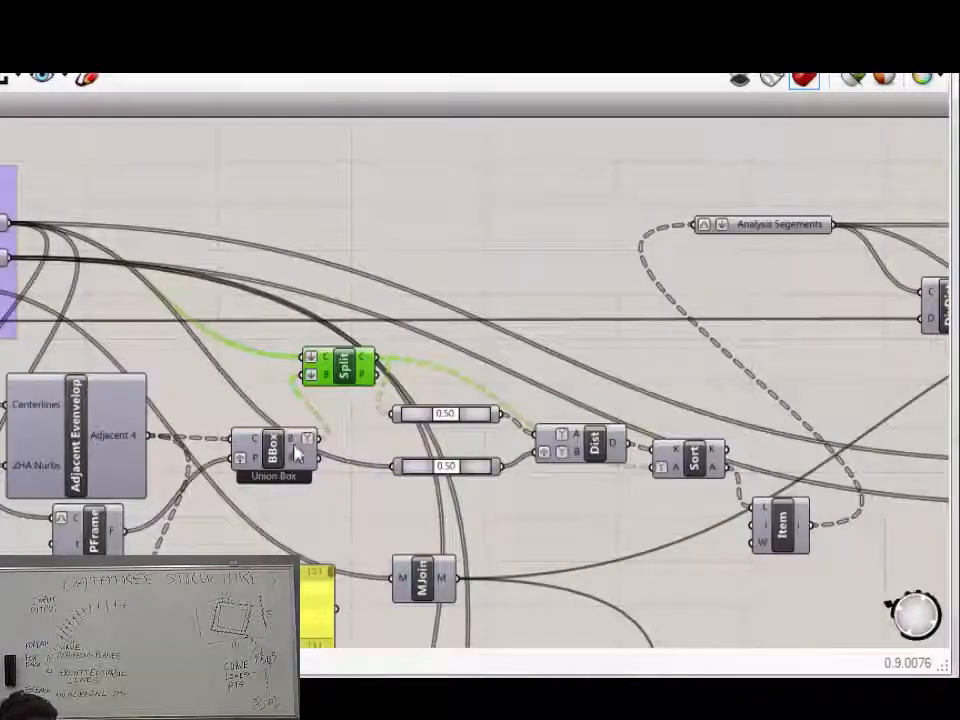
pyautogui.scroll(2, 291, 452)
pyautogui.scroll(-3, 291, 452)
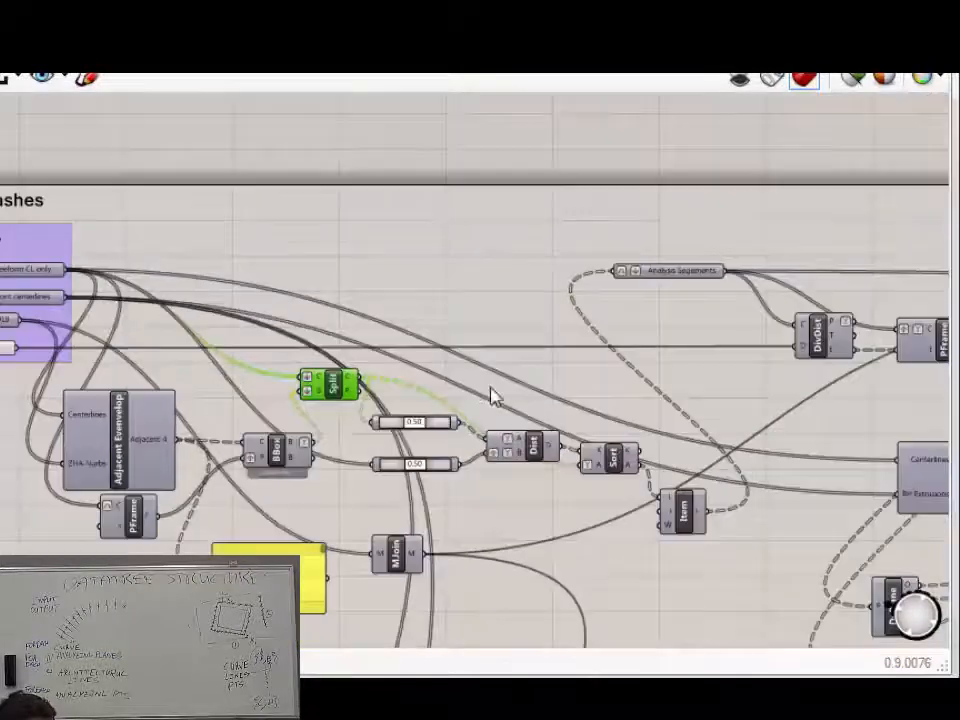
pyautogui.moveTo(493, 396); pyautogui.dragTo(422, 375, button='right')
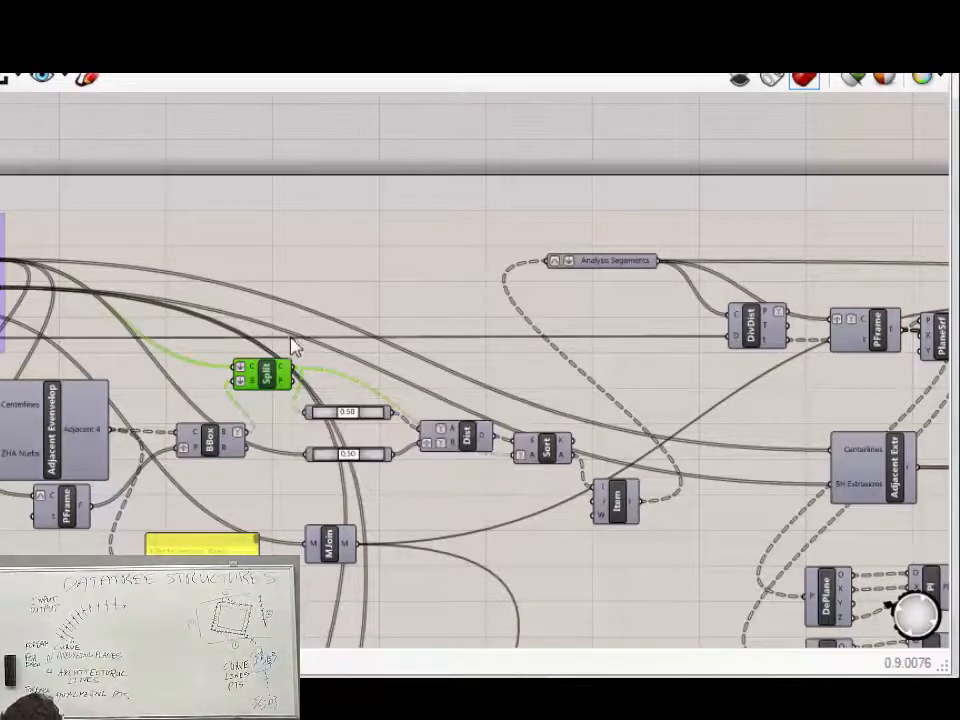
pyautogui.scroll(6, 270, 380)
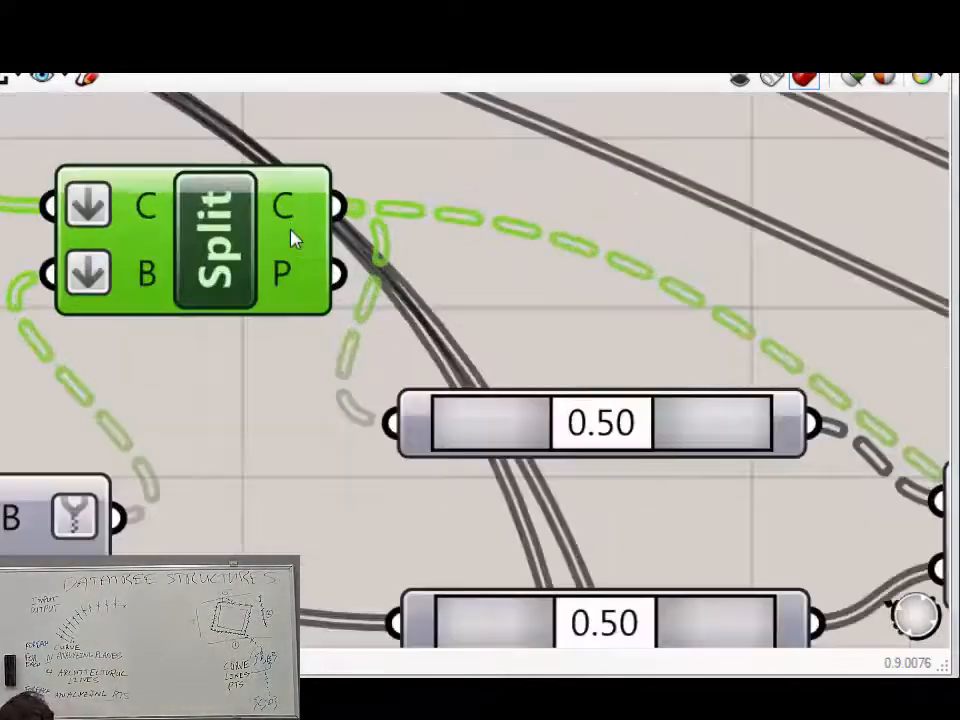
pyautogui.moveTo(292, 220)
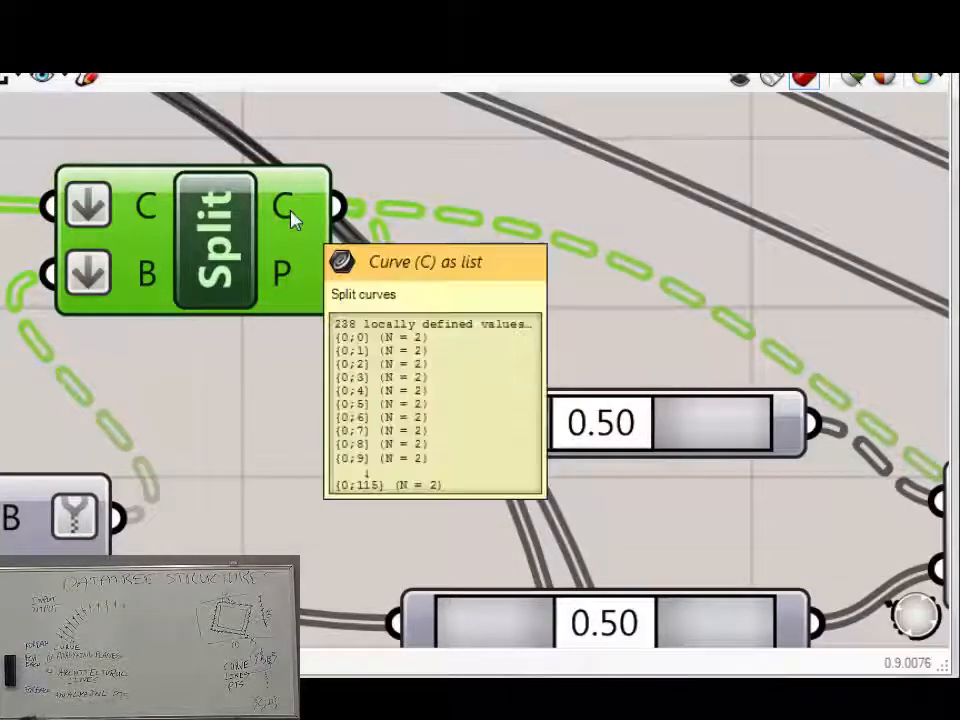
pyautogui.moveTo(148, 220)
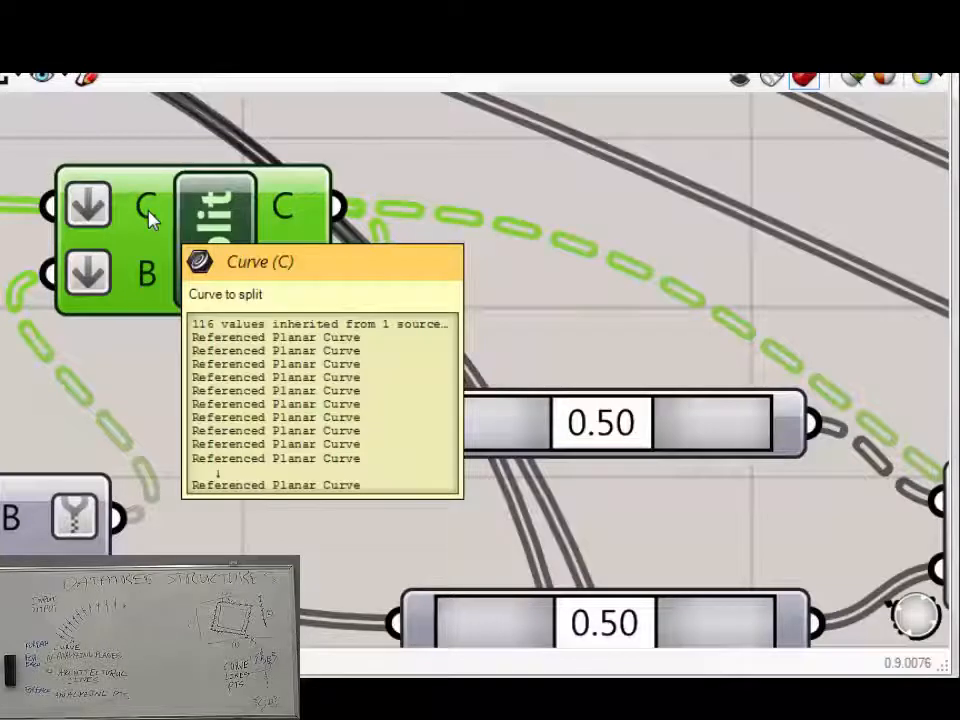
pyautogui.moveTo(145, 280)
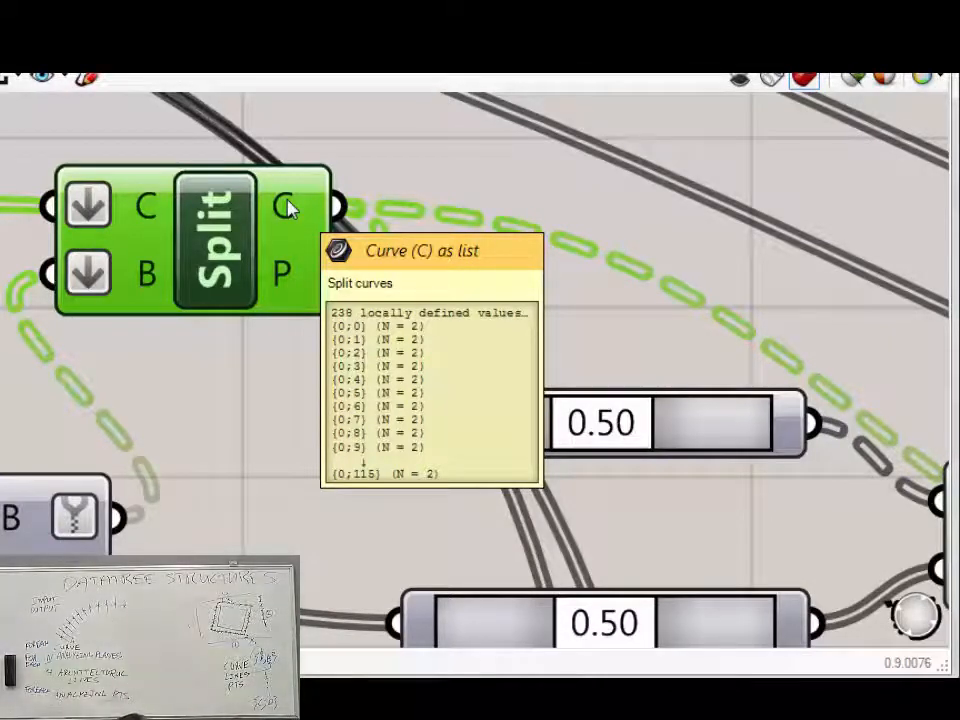
# Follow the chain from Split through Dist, Sort and Item to the Analysis Segements parameter and inspect its curve data.
pyautogui.moveTo(364, 246); pyautogui.dragTo(247, 258, button='right')
pyautogui.scroll(-1, 247, 258)
pyautogui.scroll(-4, 248, 258)
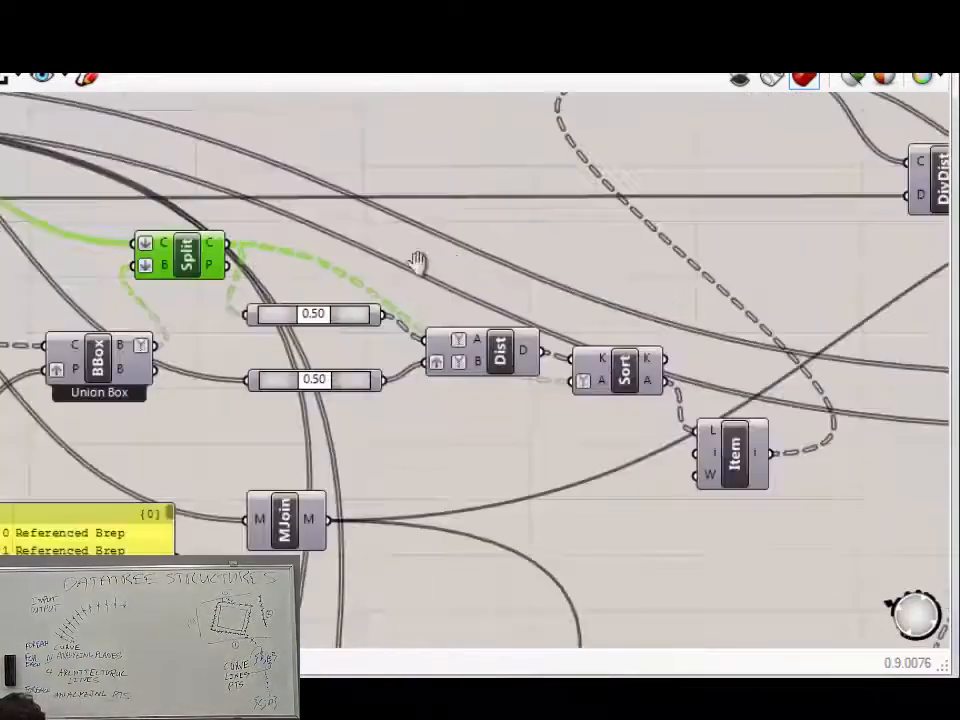
pyautogui.moveTo(418, 261); pyautogui.dragTo(297, 252, button='right')
pyautogui.scroll(-3, 386, 328)
pyautogui.scroll(3, 452, 206)
pyautogui.moveTo(507, 186)
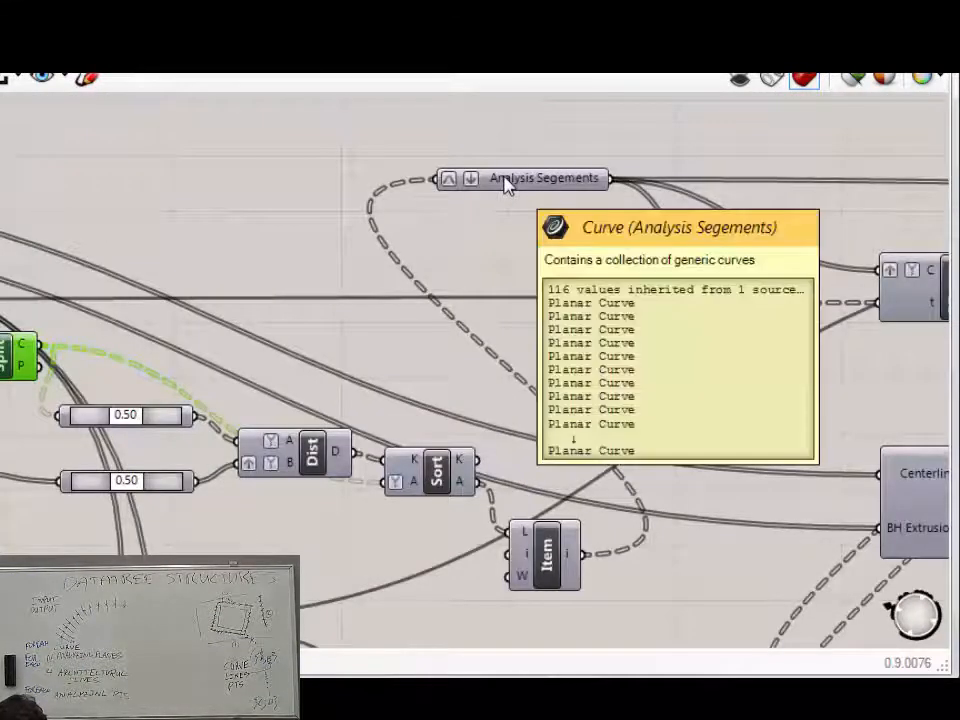
pyautogui.moveTo(534, 260); pyautogui.dragTo(553, 168, button='right')
pyautogui.scroll(-2, 587, 370)
pyautogui.scroll(1, 576, 408)
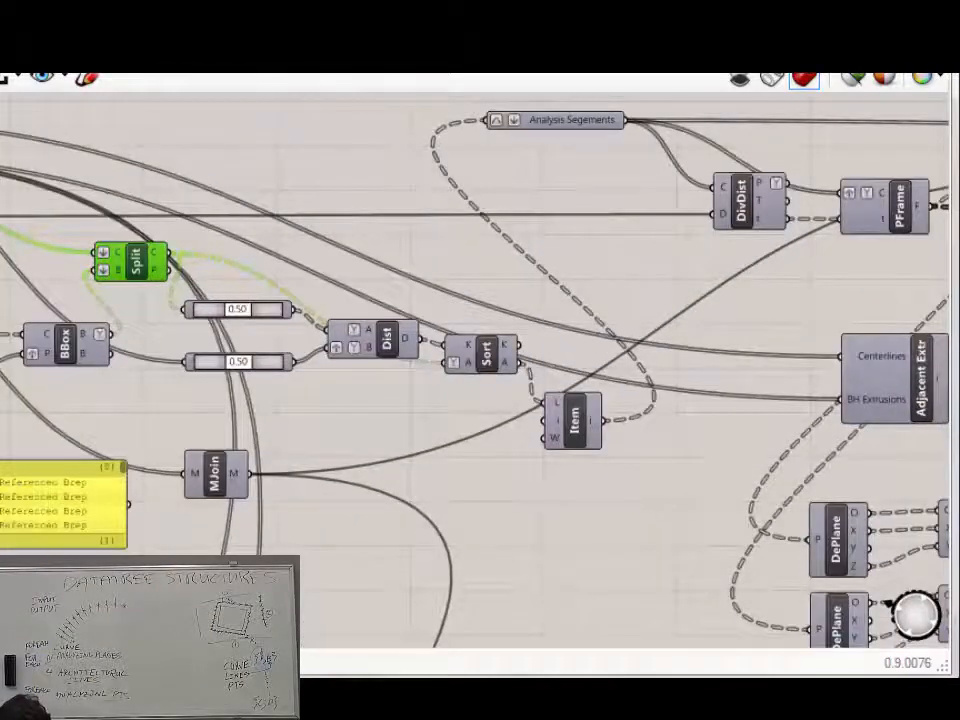
pyautogui.moveTo(533, 306); pyautogui.dragTo(190, 412, button='right')
pyautogui.scroll(1, 257, 256)
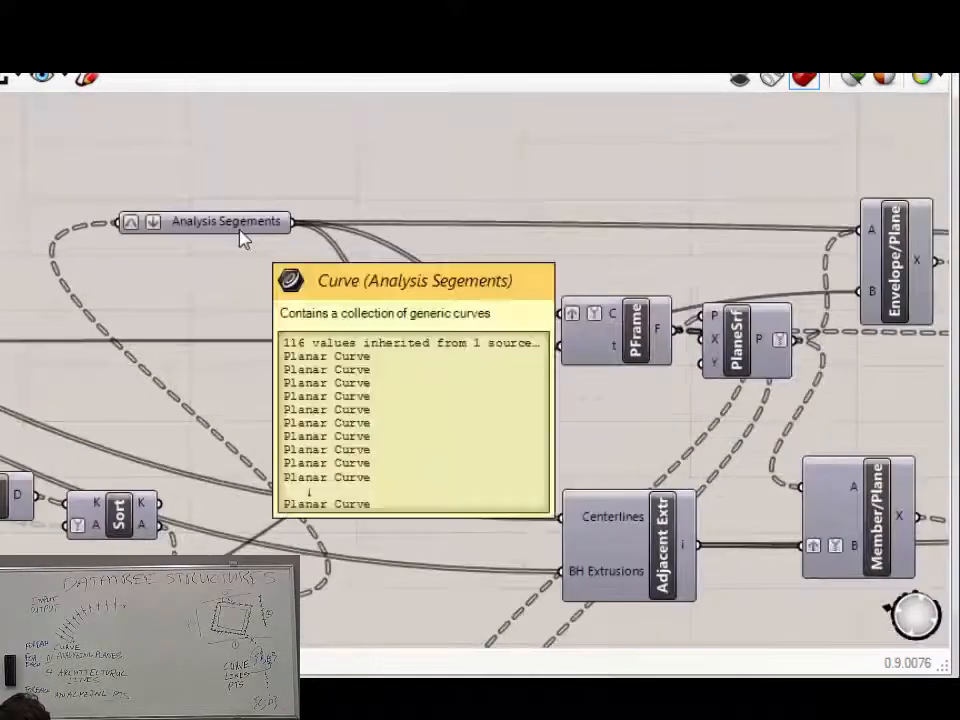
# Uncover the Rhino perspective viewport beside the canvas and restrict the preview to selected components only.
pyautogui.moveTo(600, 4); pyautogui.dragTo(958, 2)
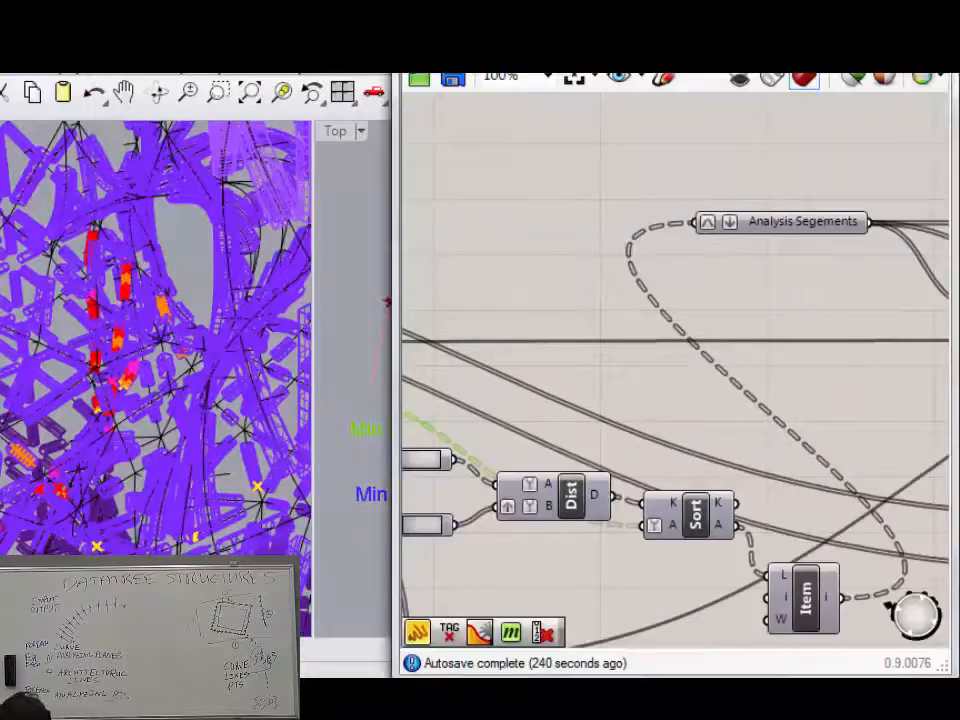
pyautogui.moveTo(110, 230); pyautogui.dragTo(110, 330, button='right')
pyautogui.click(852, 79)
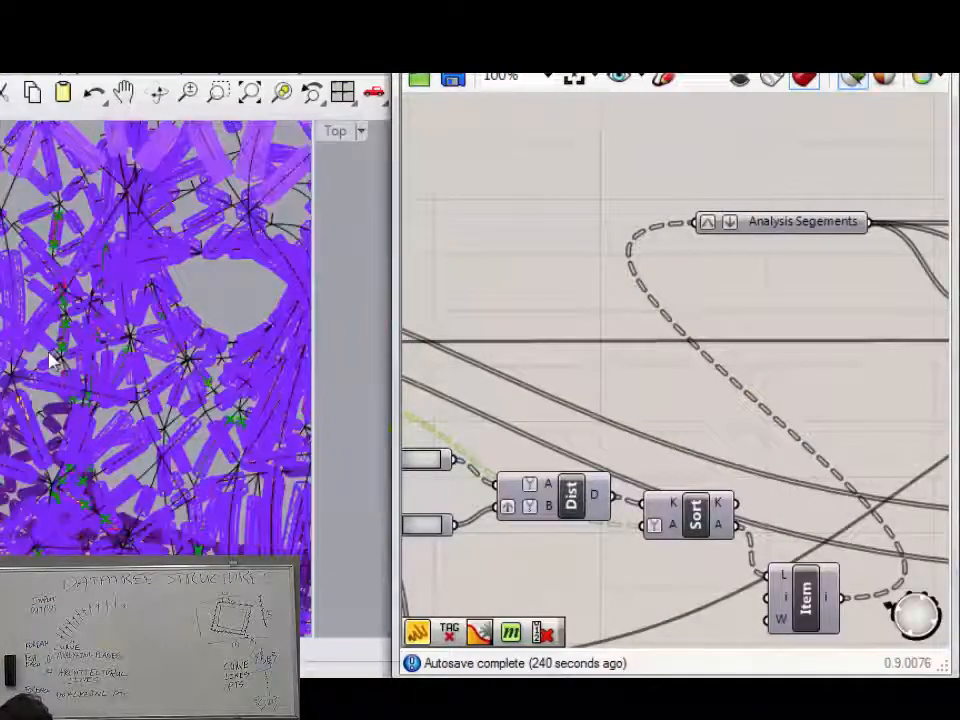
# Preview the Analysis Segements curves by selecting that parameter, with the viewport close in on a single curved member.
pyautogui.scroll(4, 54, 364)
pyautogui.scroll(6, 113, 367)
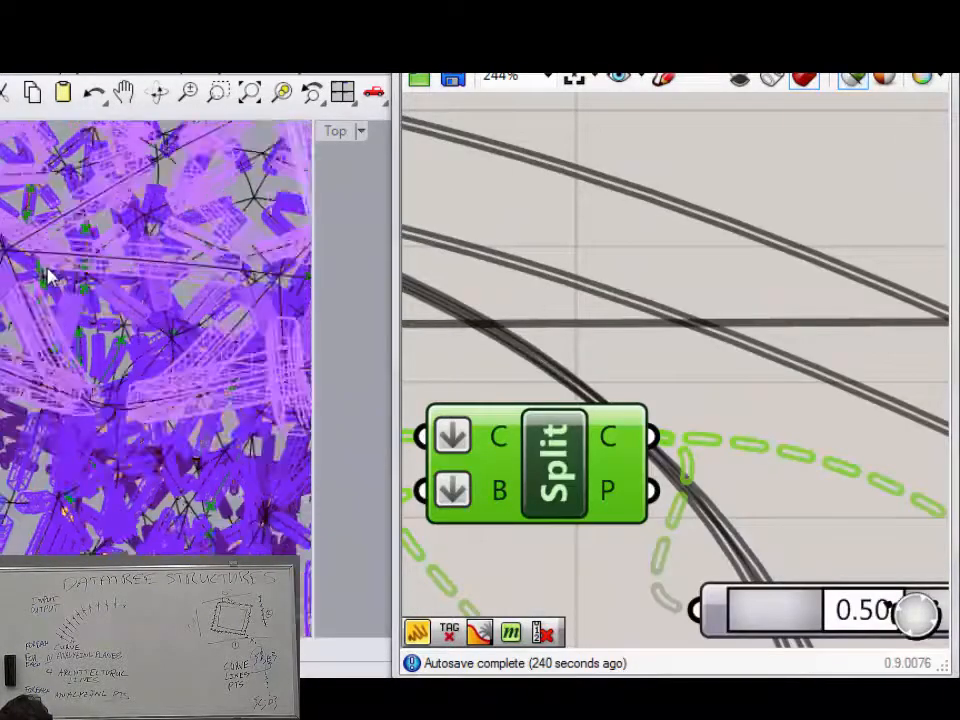
pyautogui.scroll(6, 113, 472)
pyautogui.scroll(-3, 152, 291)
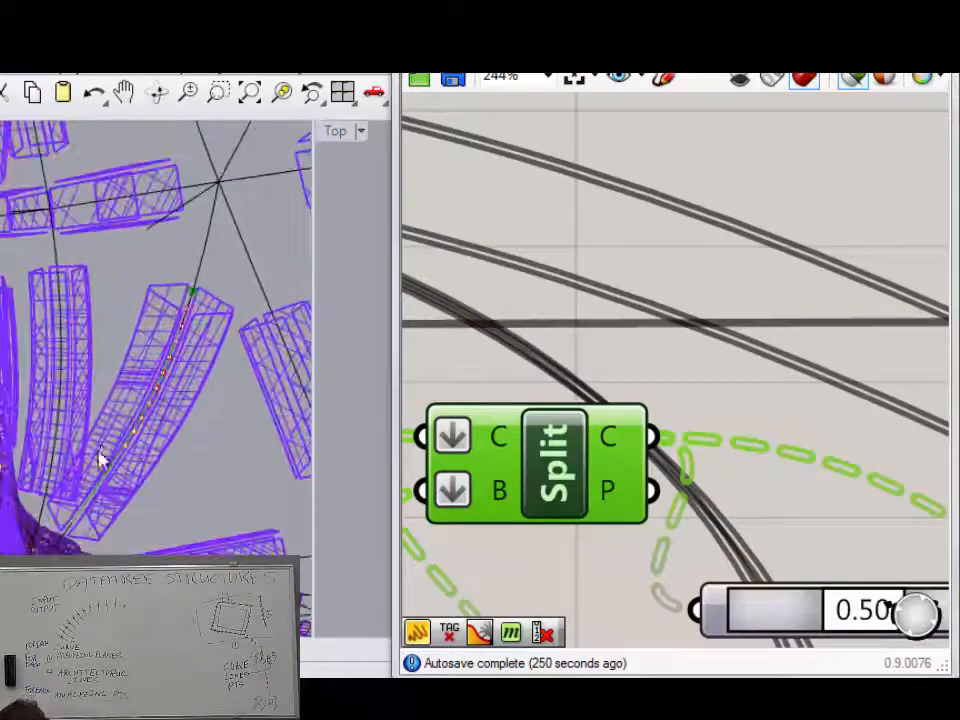
pyautogui.scroll(3, 99, 459)
pyautogui.moveTo(739, 289); pyautogui.dragTo(645, 258, button='right')
pyautogui.scroll(-6, 645, 258)
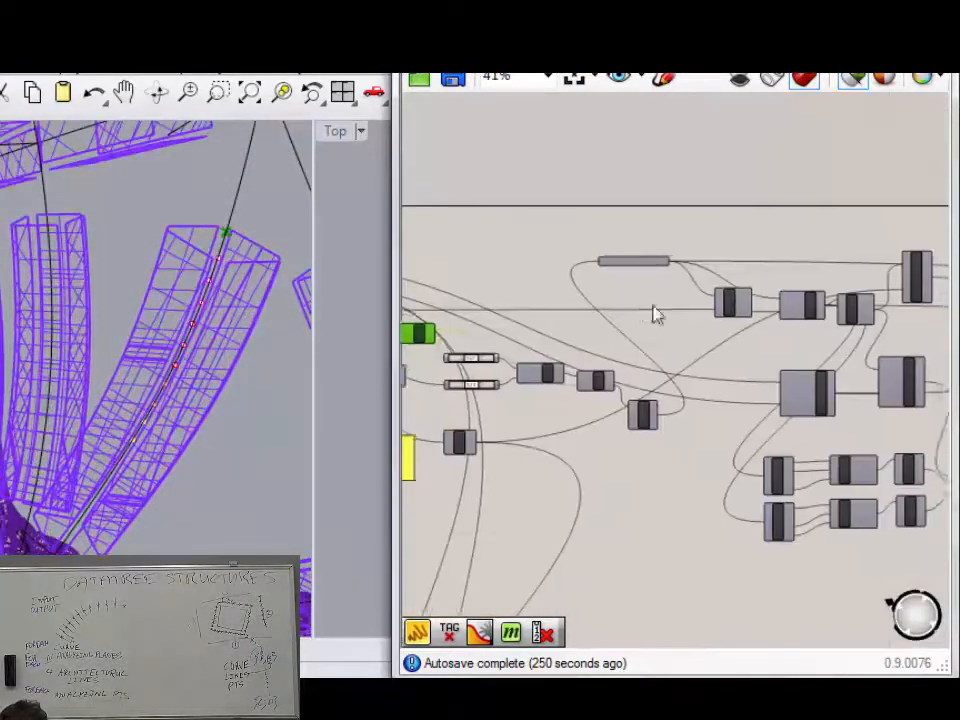
pyautogui.scroll(5, 656, 315)
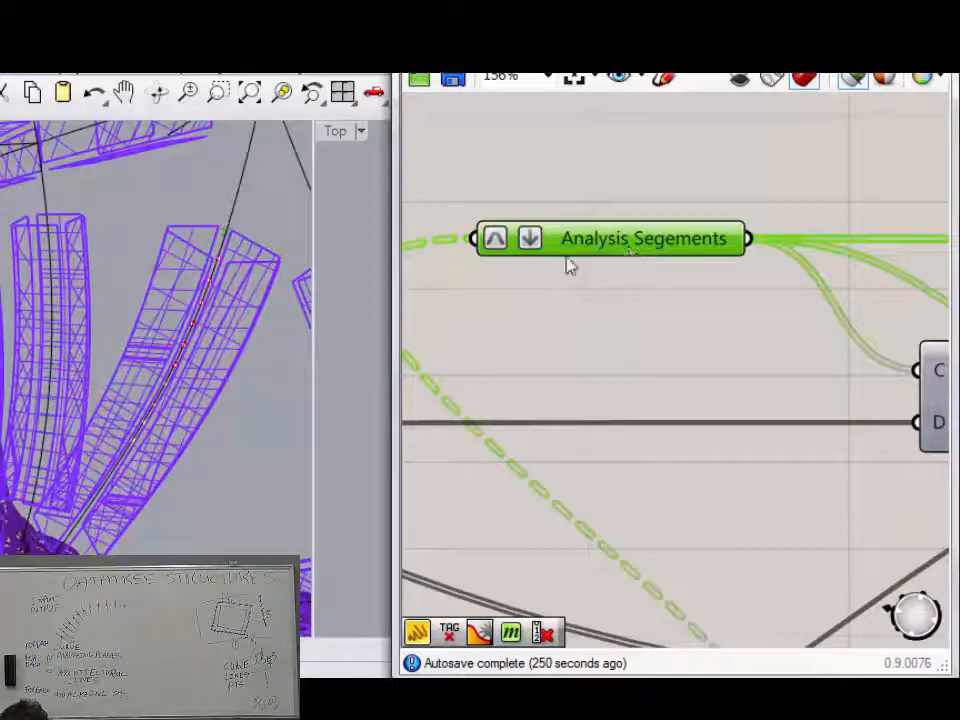
pyautogui.moveTo(595, 250)
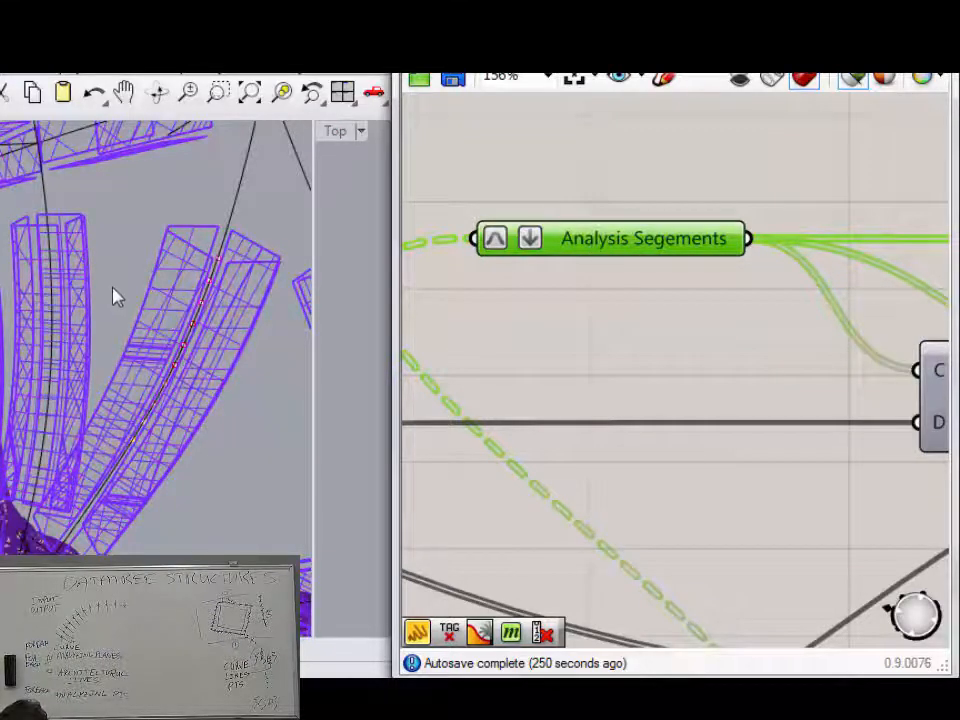
# Hide the two curved envelope members around the analysis segment together with their centerlines and points.
pyautogui.moveTo(116, 296); pyautogui.dragTo(117, 265, button='right')
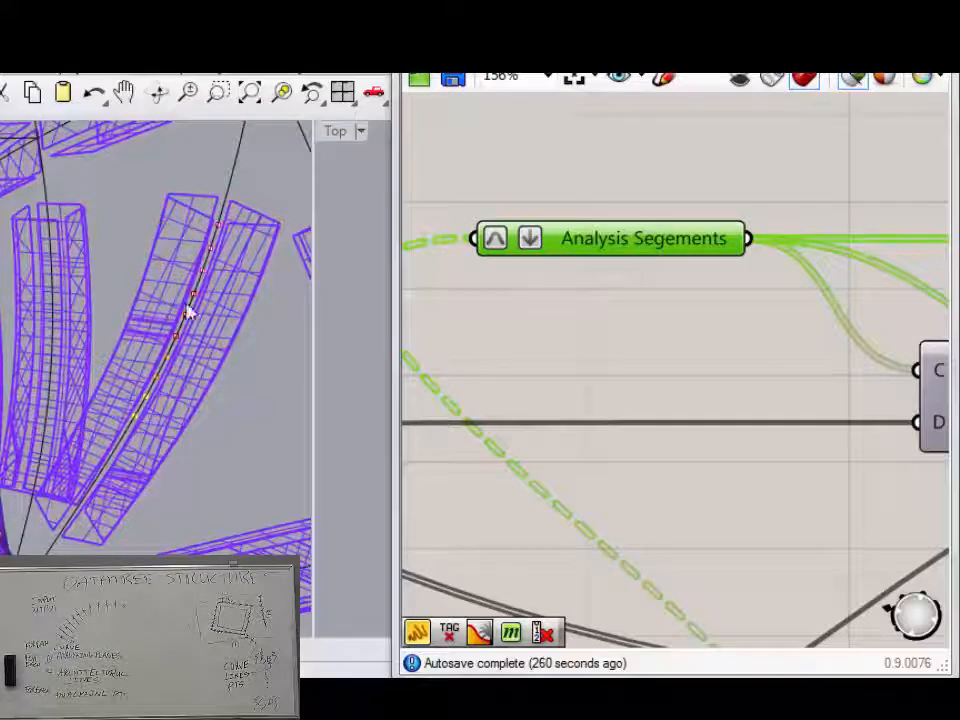
pyautogui.moveTo(0, 216); pyautogui.dragTo(60, 172)
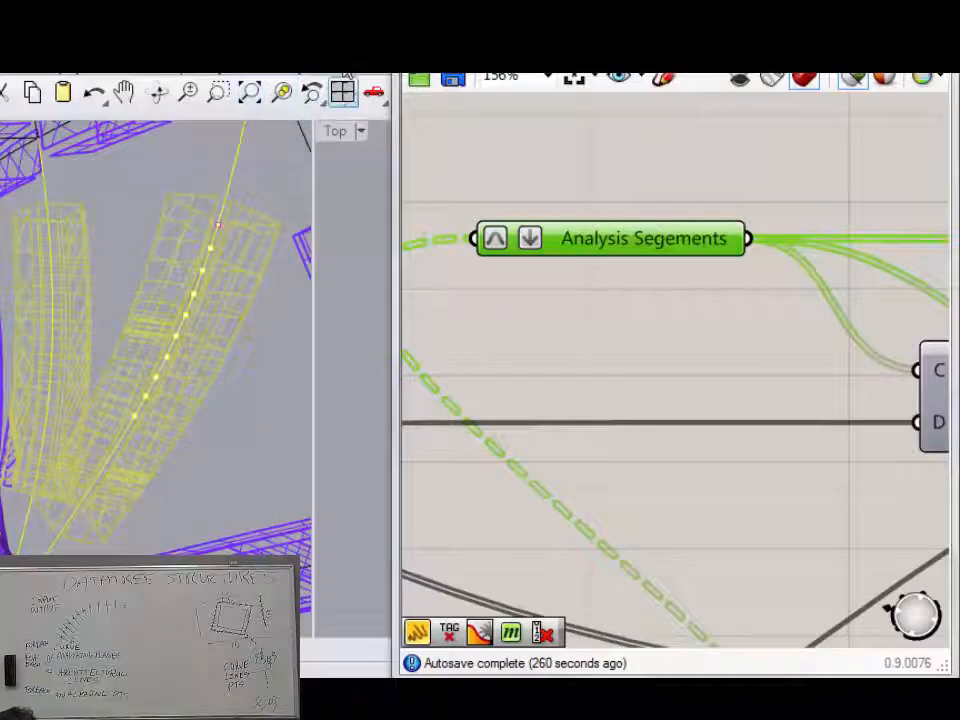
pyautogui.moveTo(440, 60); pyautogui.dragTo(637, 60)
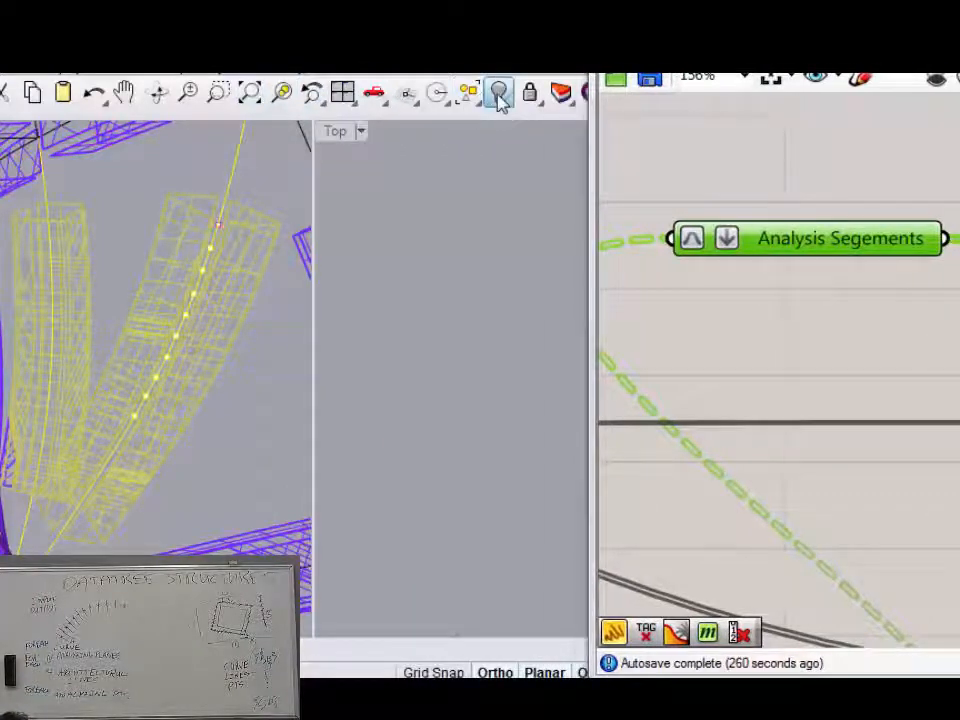
pyautogui.click(499, 92)
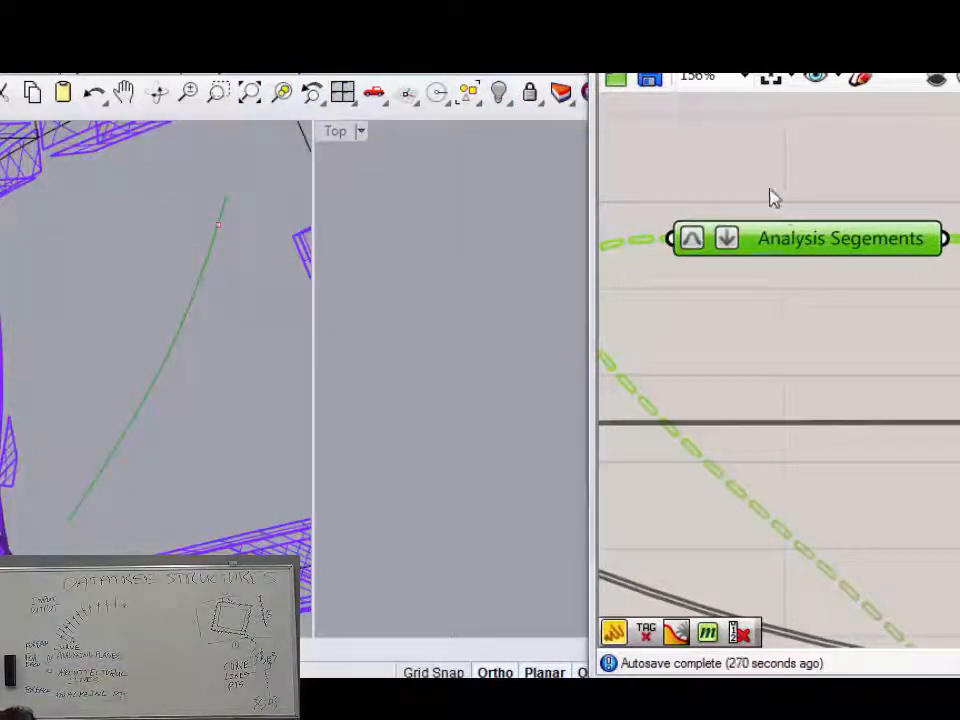
# Preview the Freeform CL only and Extrusions_front centerlines parameters in the Ref Geometry group, one after the other.
pyautogui.moveTo(774, 190); pyautogui.dragTo(886, 228, button='right')
pyautogui.scroll(-9, 886, 230)
pyautogui.scroll(6, 642, 248)
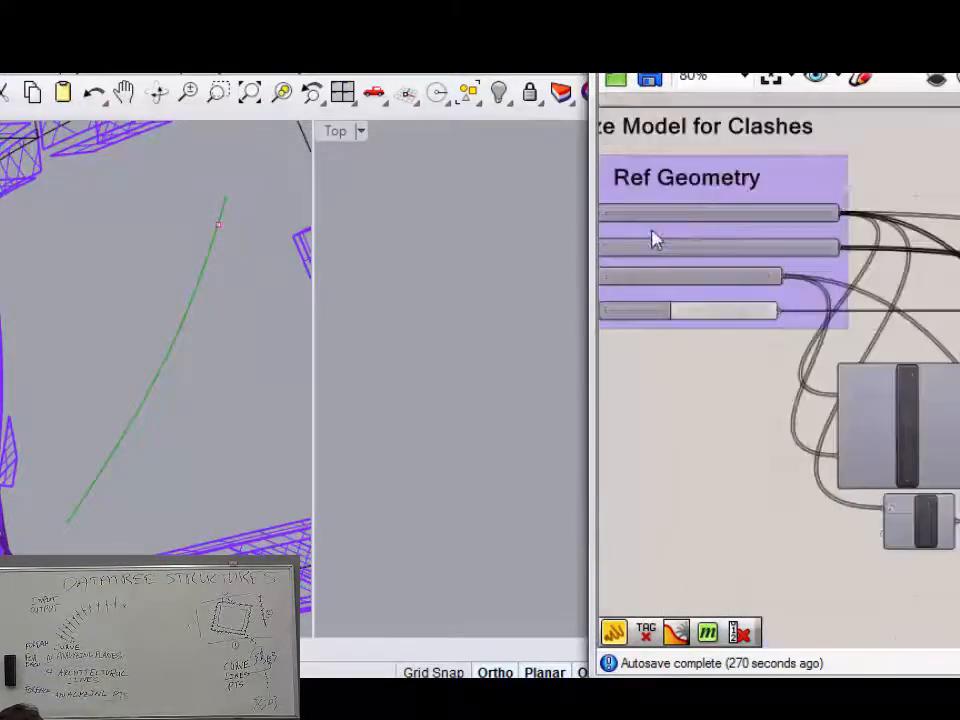
pyautogui.click(690, 213)
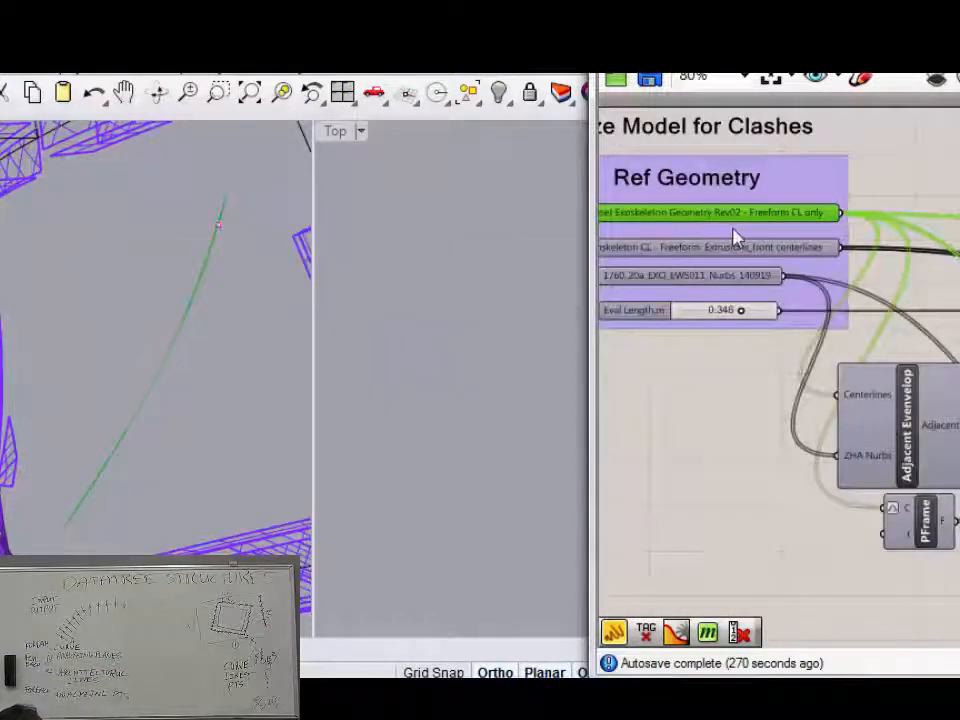
pyautogui.click(741, 256)
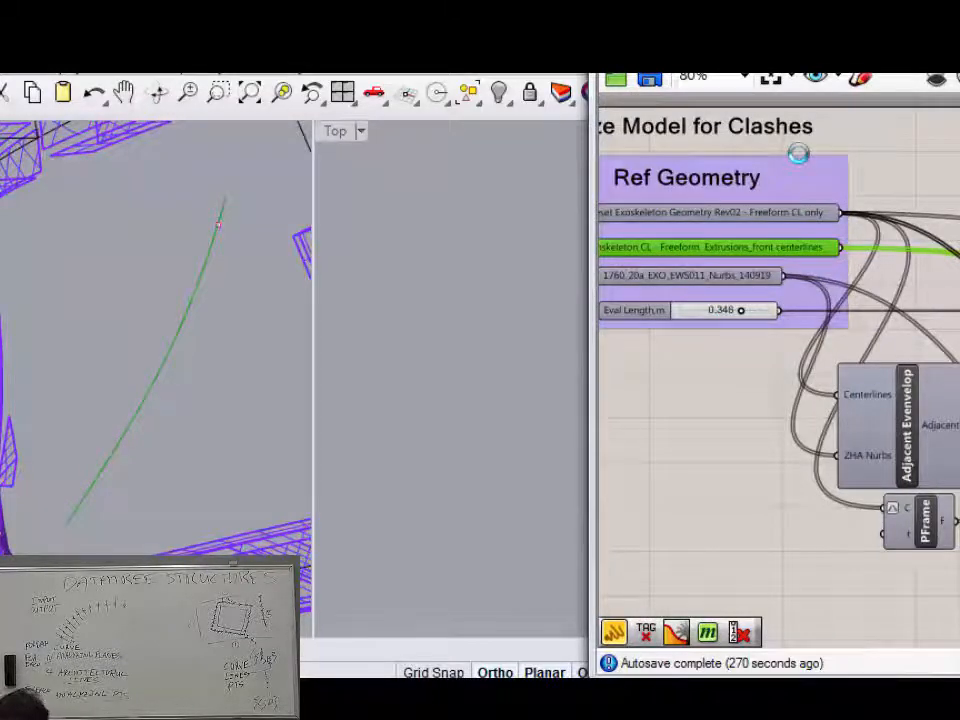
# Return to the Analysis Segements parameter, select it to preview its curves, and inspect its data list.
pyautogui.moveTo(945, 300); pyautogui.dragTo(758, 328, button='right')
pyautogui.scroll(-1, 760, 326)
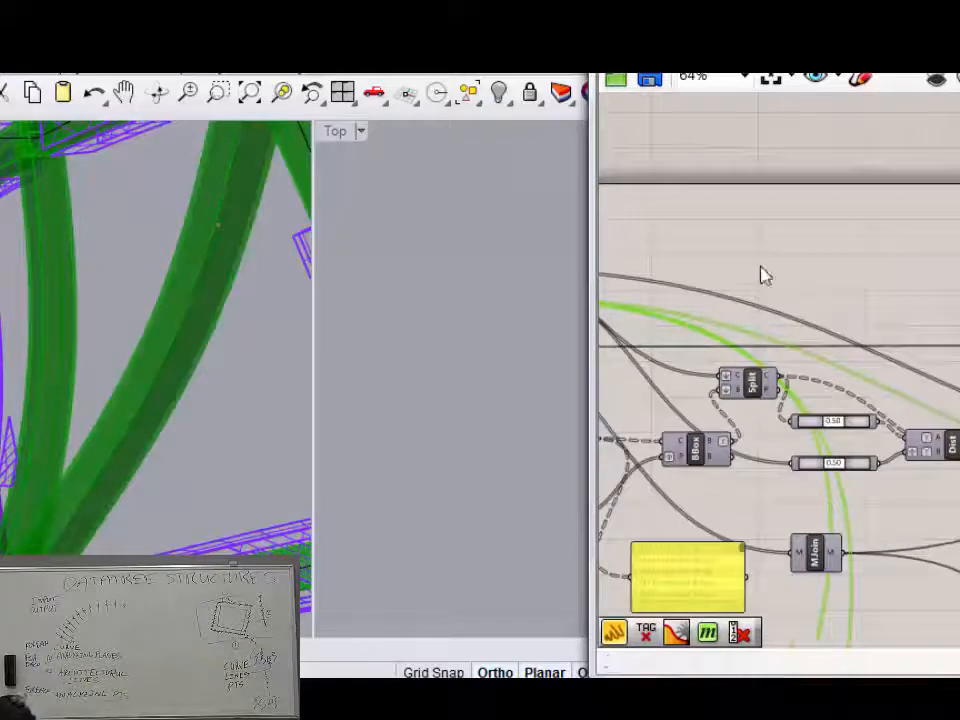
pyautogui.moveTo(711, 253); pyautogui.dragTo(728, 197, button='right')
pyautogui.scroll(-4, 726, 199)
pyautogui.moveTo(902, 194); pyautogui.dragTo(823, 200, button='right')
pyautogui.scroll(3, 823, 199)
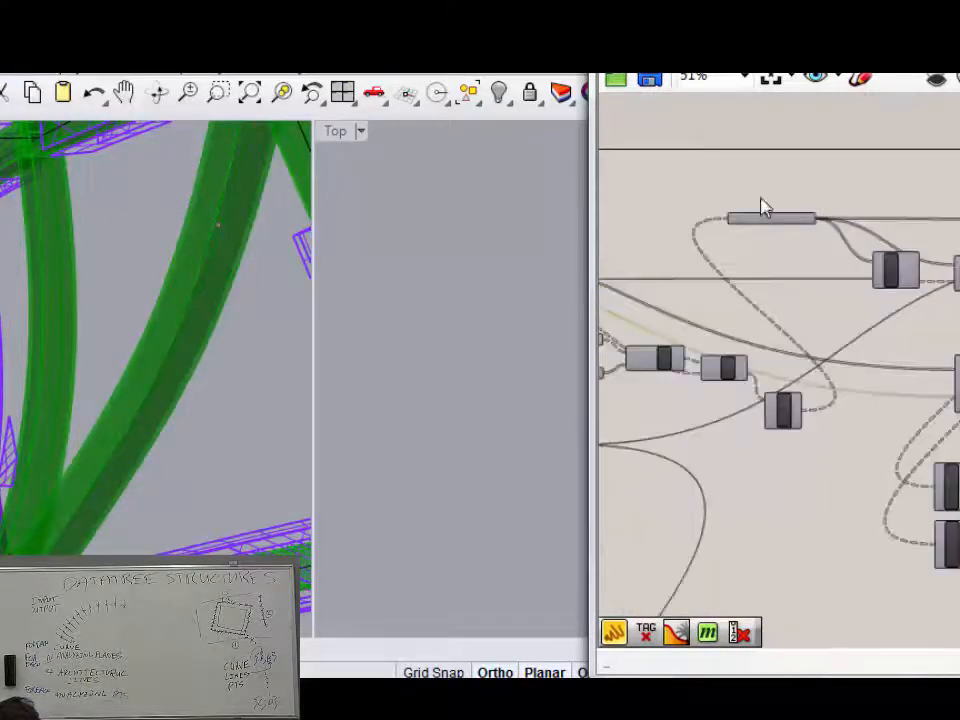
pyautogui.click(765, 217)
pyautogui.scroll(3, 785, 220)
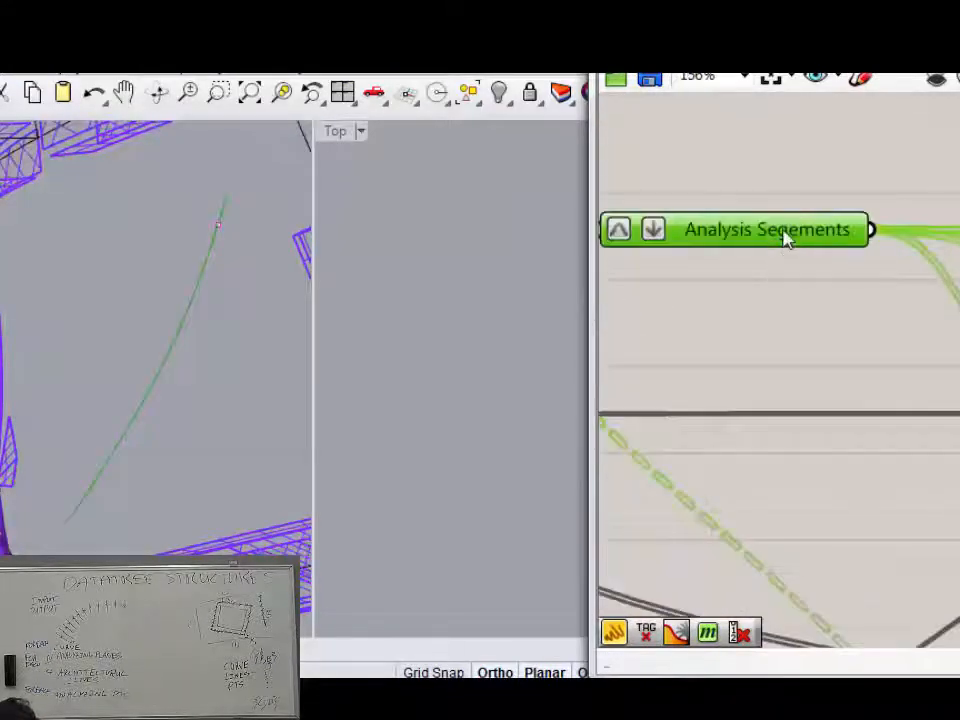
pyautogui.moveTo(785, 237)
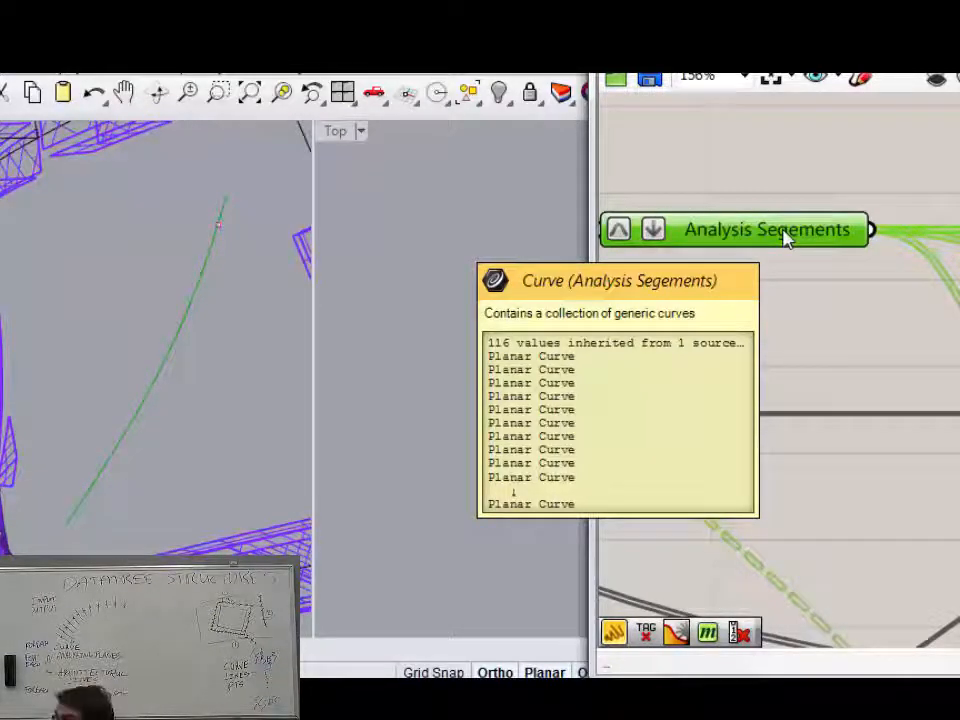
# Extend the Grasshopper window over the Top viewport so the components downstream of Analysis Segements fit on the canvas.
pyautogui.moveTo(788, 214); pyautogui.dragTo(737, 183, button='right')
pyautogui.scroll(-4, 737, 183)
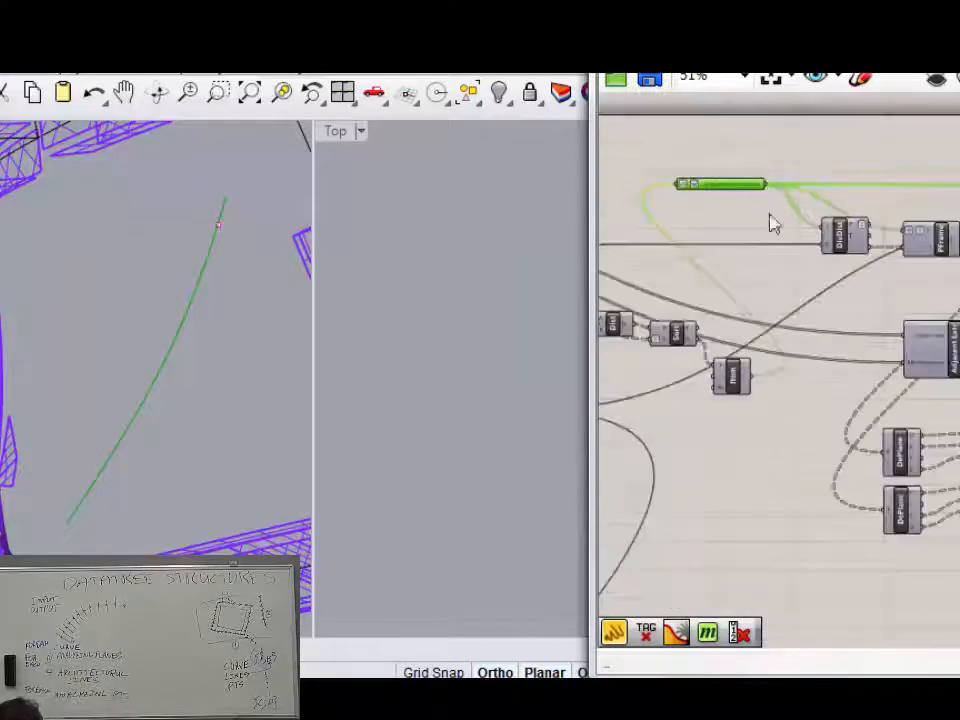
pyautogui.scroll(2, 771, 221)
pyautogui.moveTo(592, 215); pyautogui.dragTo(316, 230)
pyautogui.scroll(-1, 660, 208)
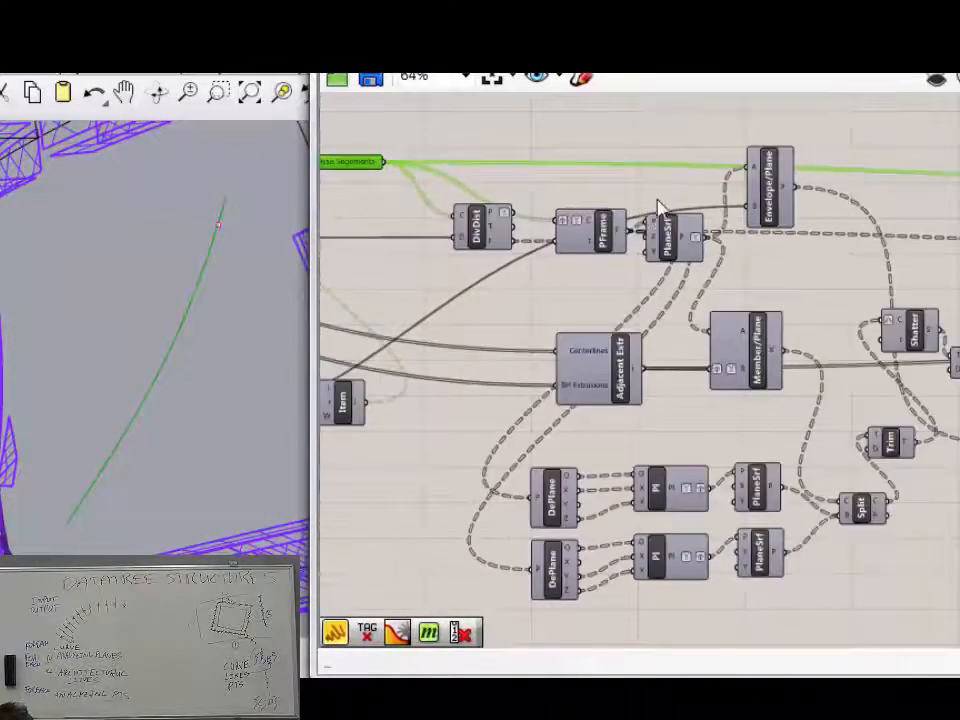
# Select the PFrame component to preview its perpendicular frames and set the preview plane size to 1.
pyautogui.scroll(1, 596, 242)
pyautogui.click(588, 245)
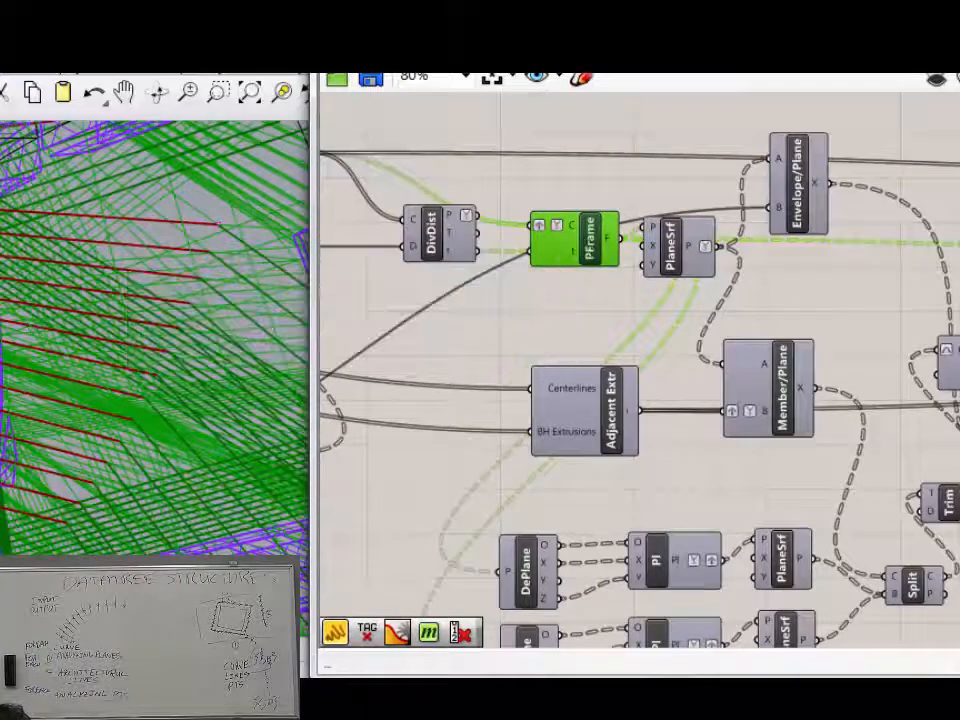
pyautogui.click(475, 60)
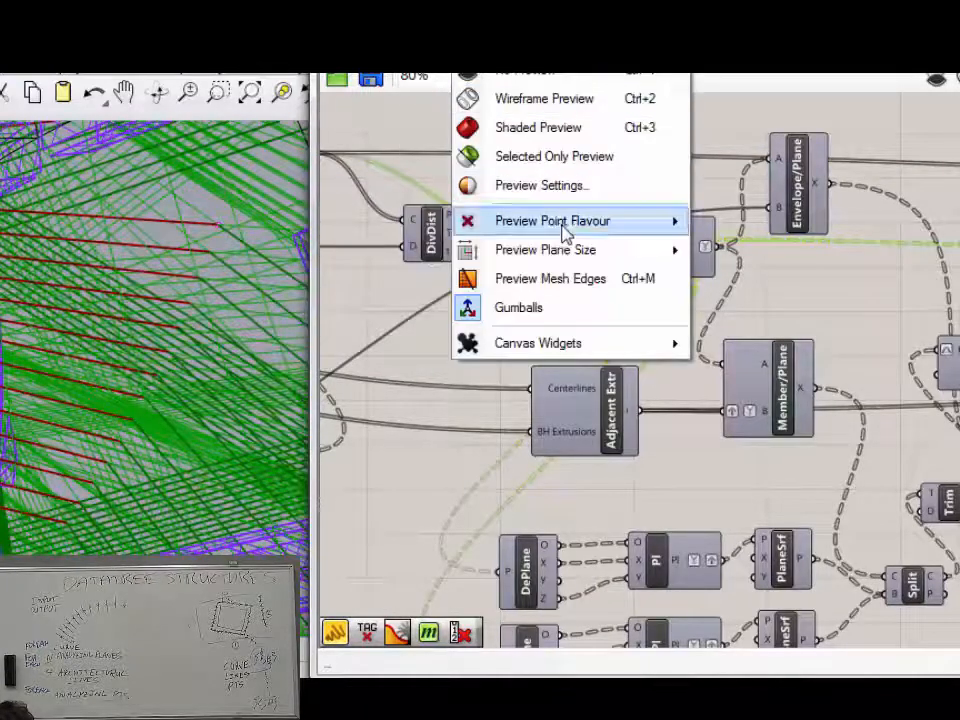
pyautogui.moveTo(573, 254)
pyautogui.moveTo(776, 249); pyautogui.dragTo(686, 257)
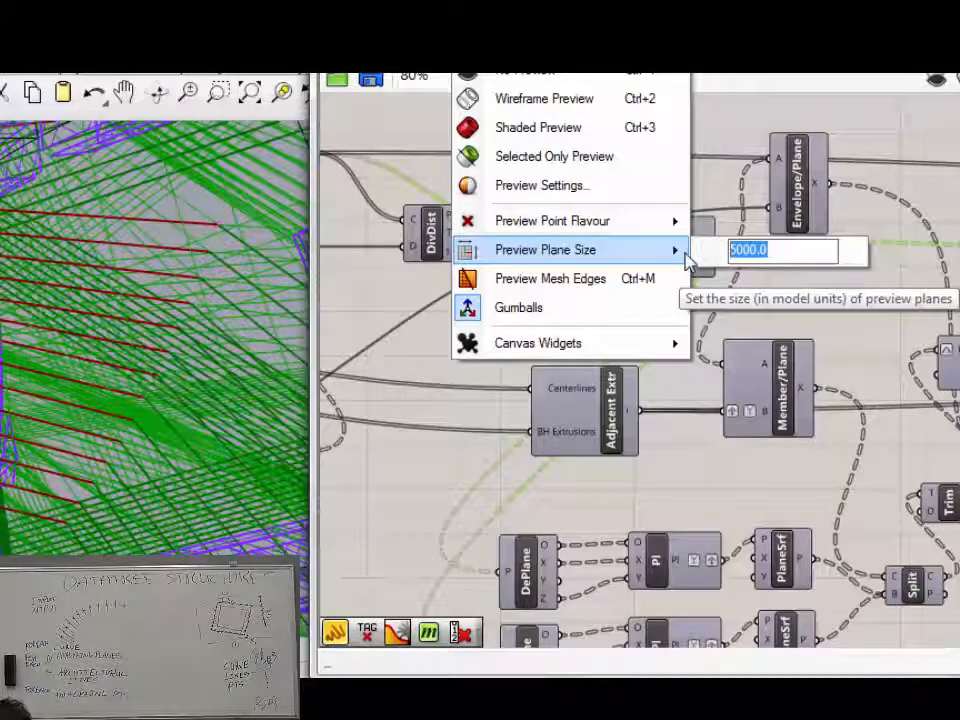
pyautogui.write('1')
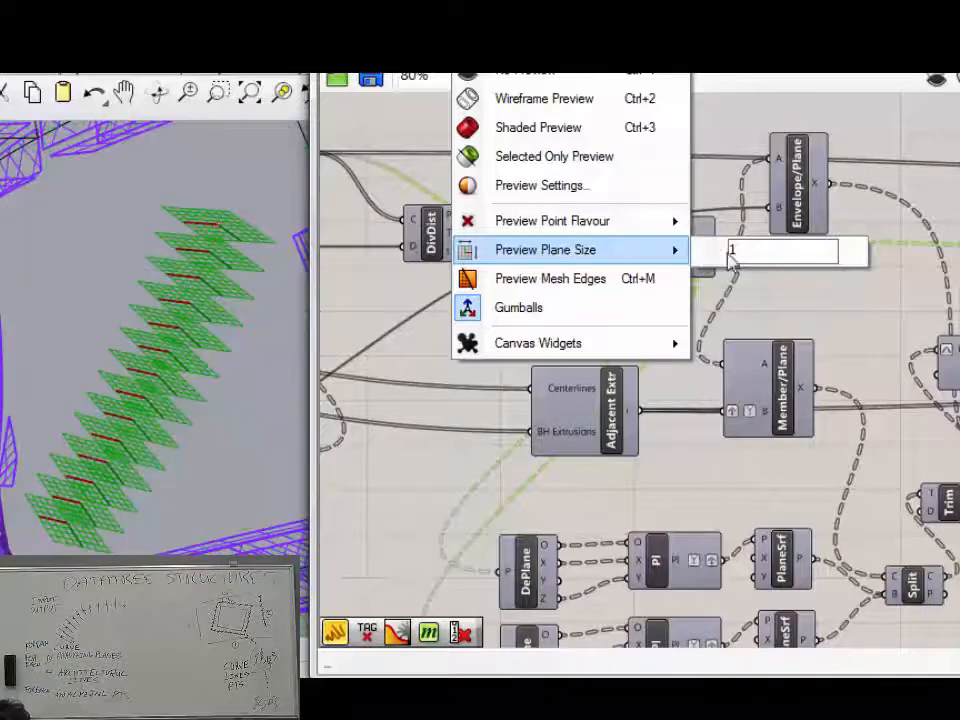
pyautogui.press('Return')
# Preview the Envelope/Plane intersections and the PlaneSrf output, and return to the PFrame planes.
pyautogui.click(810, 184)
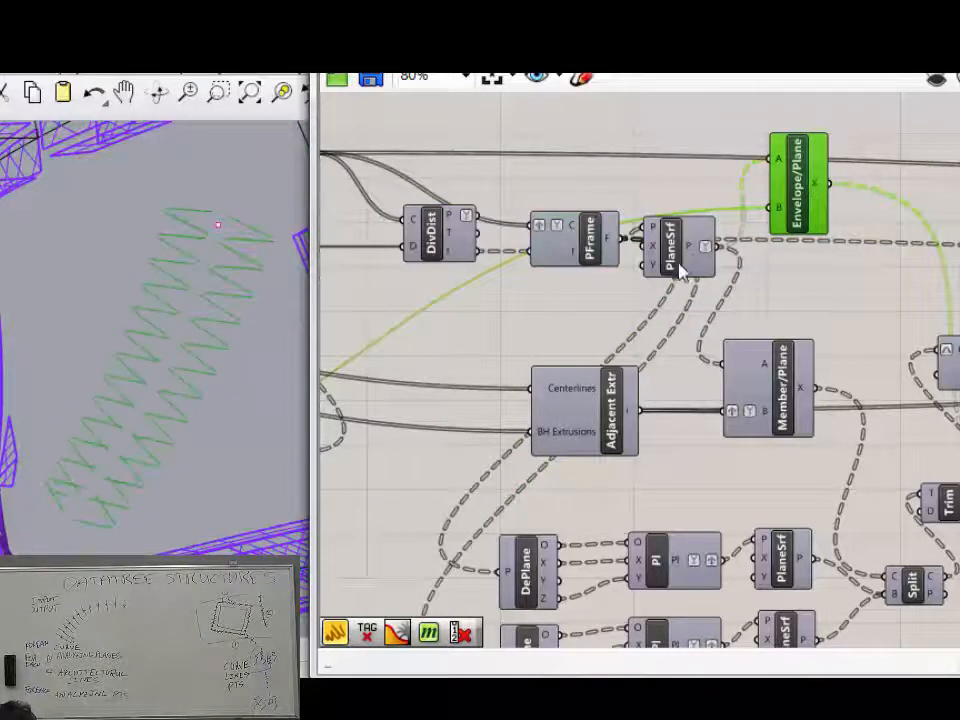
pyautogui.click(676, 256)
pyautogui.click(578, 240)
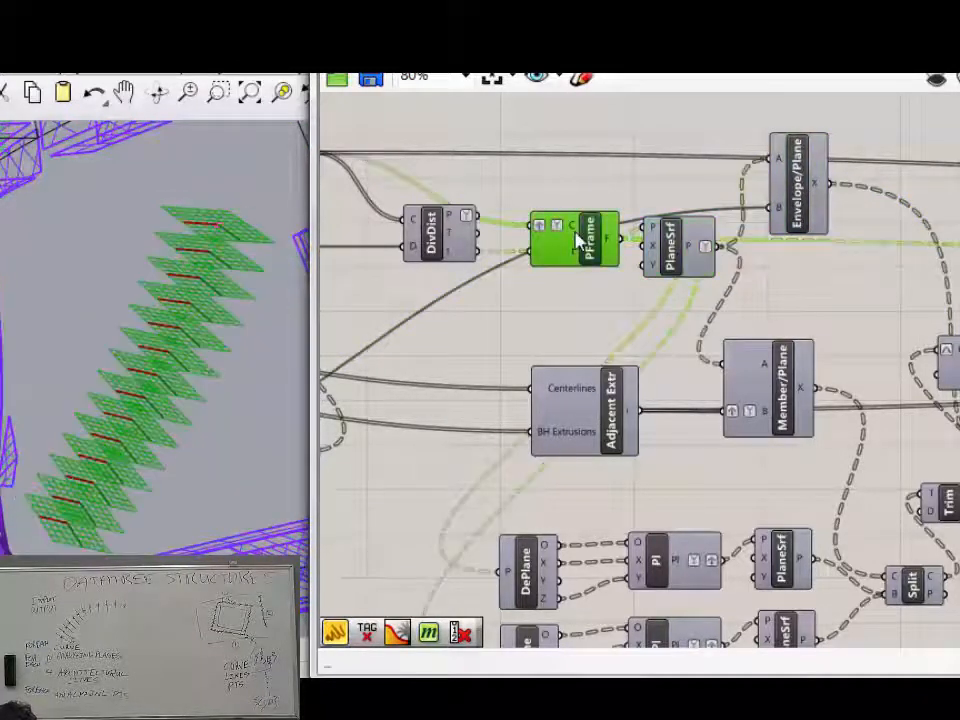
# Inspect the data of the DivDist component's curve input and points output beside the PFrame component.
pyautogui.moveTo(462, 186); pyautogui.dragTo(513, 211, button='right')
pyautogui.moveTo(469, 252)
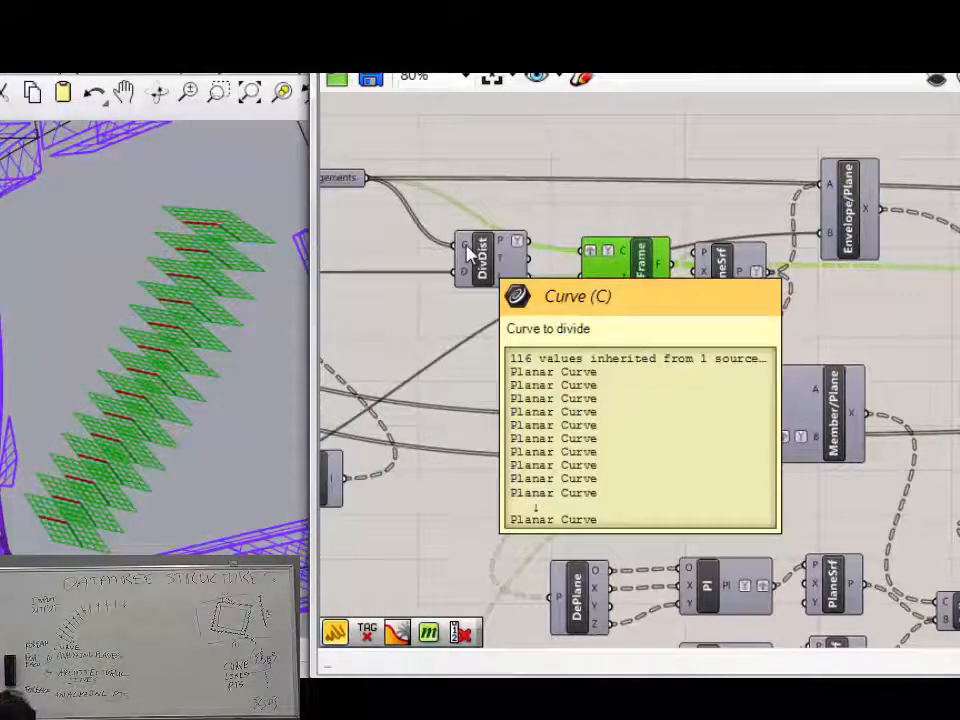
pyautogui.moveTo(622, 264)
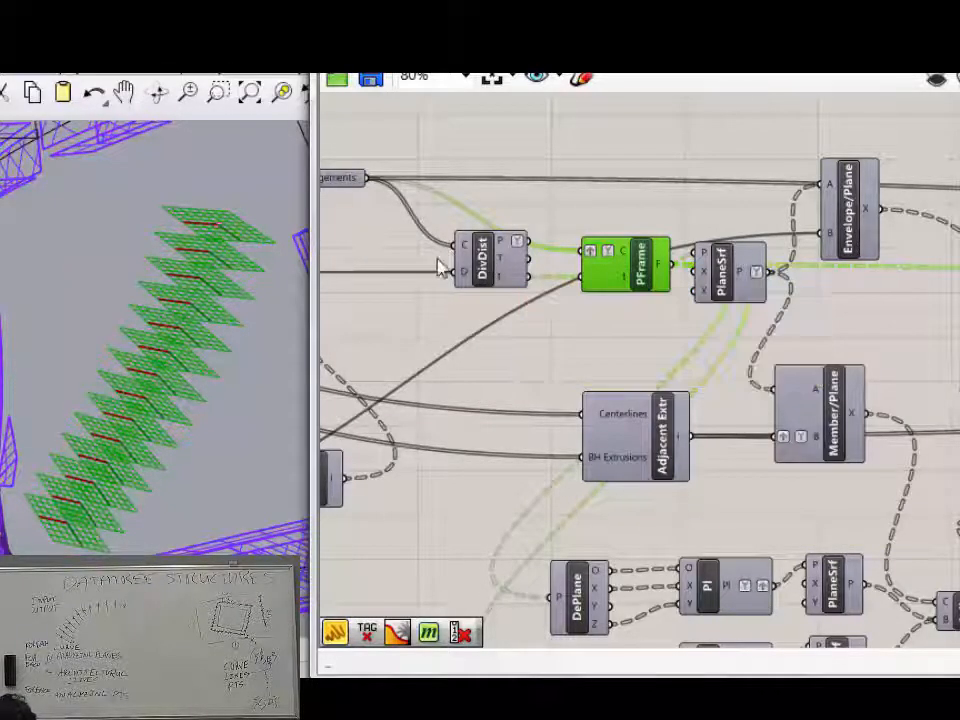
pyautogui.scroll(4, 468, 270)
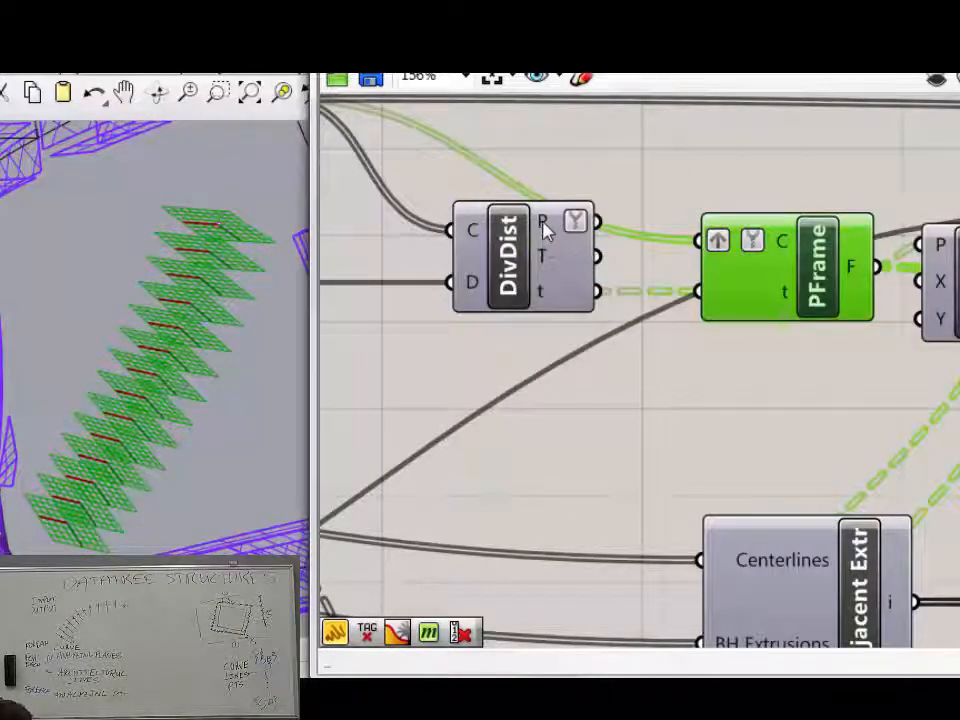
pyautogui.moveTo(543, 226)
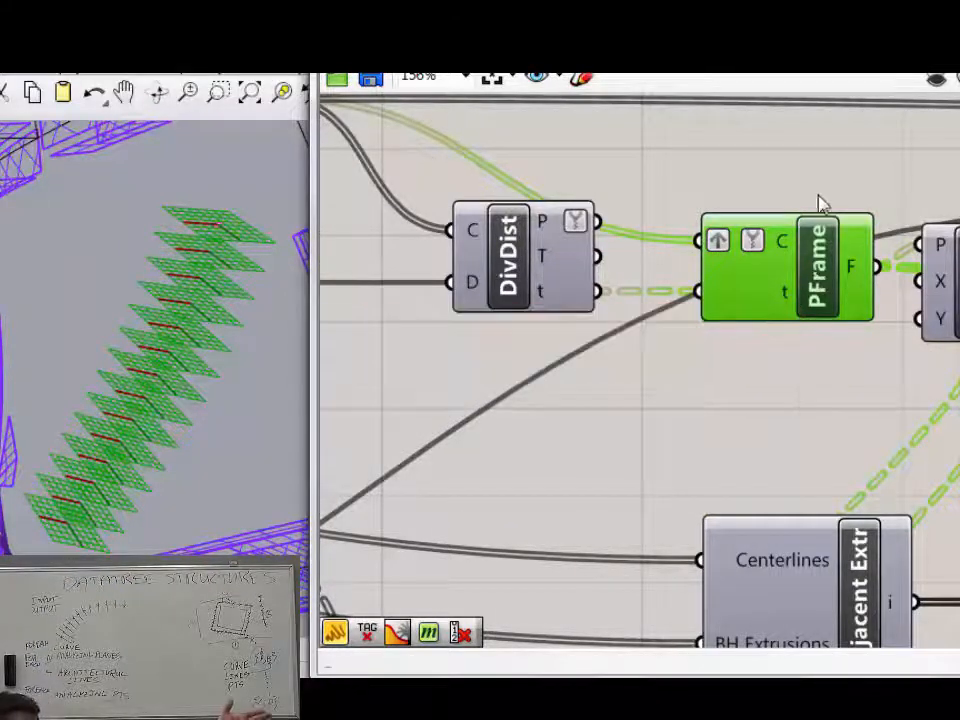
# Preview the PlaneSrf surfaces and the Envelope/Plane intersection lines, viewing the lines from another angle in the Rhino viewport.
pyautogui.moveTo(816, 204); pyautogui.dragTo(598, 261, button='right')
pyautogui.scroll(-3, 620, 275)
pyautogui.scroll(1, 707, 297)
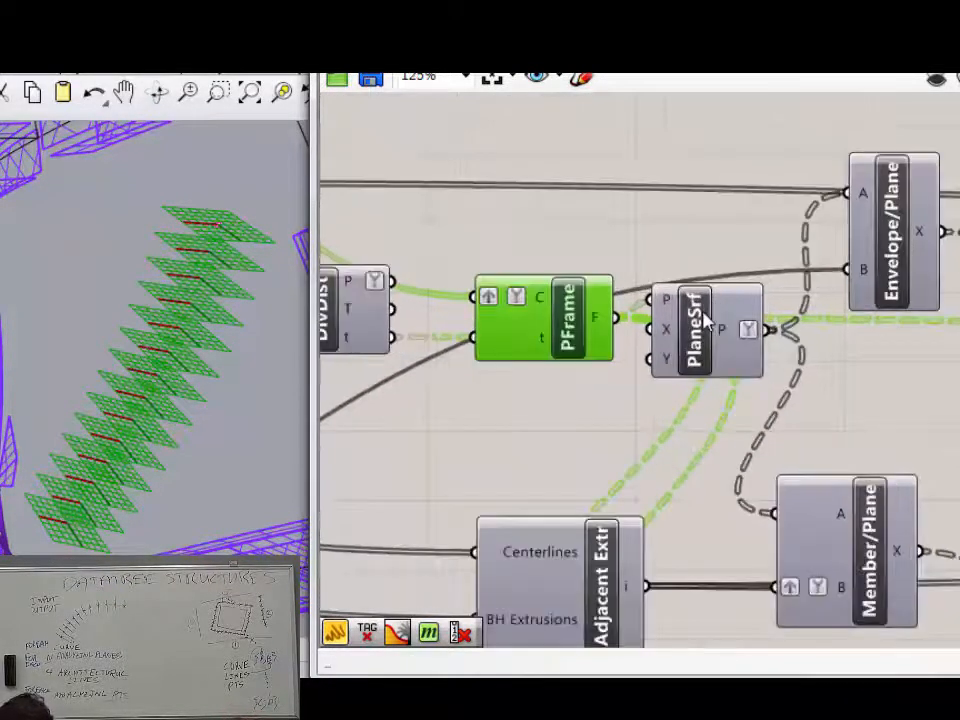
pyautogui.click(745, 302)
pyautogui.click(868, 225)
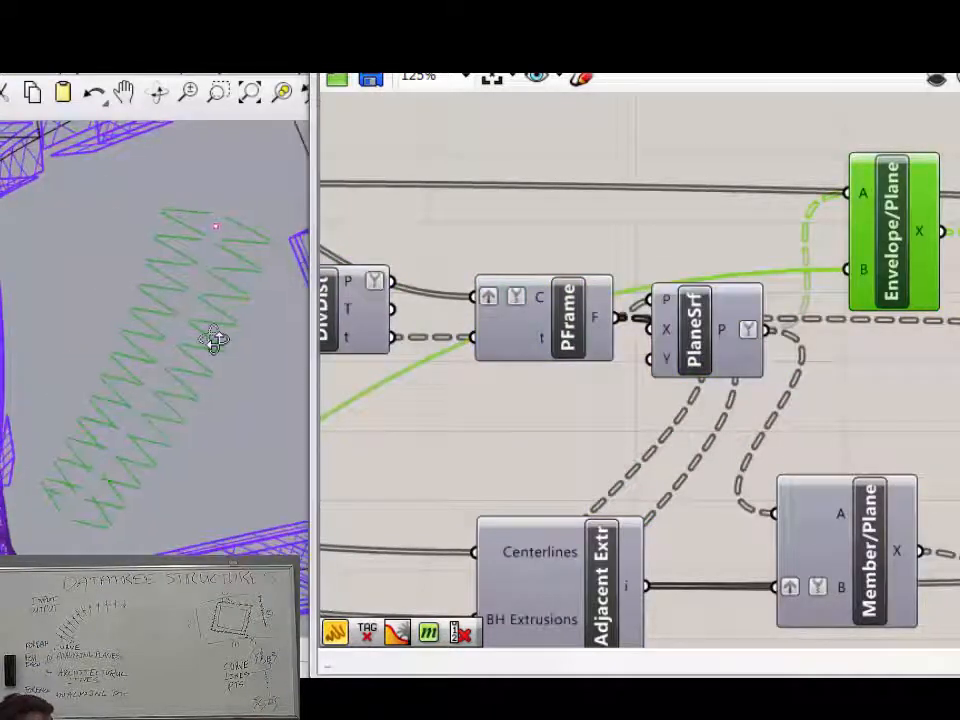
pyautogui.moveTo(214, 338); pyautogui.dragTo(249, 346, button='right')
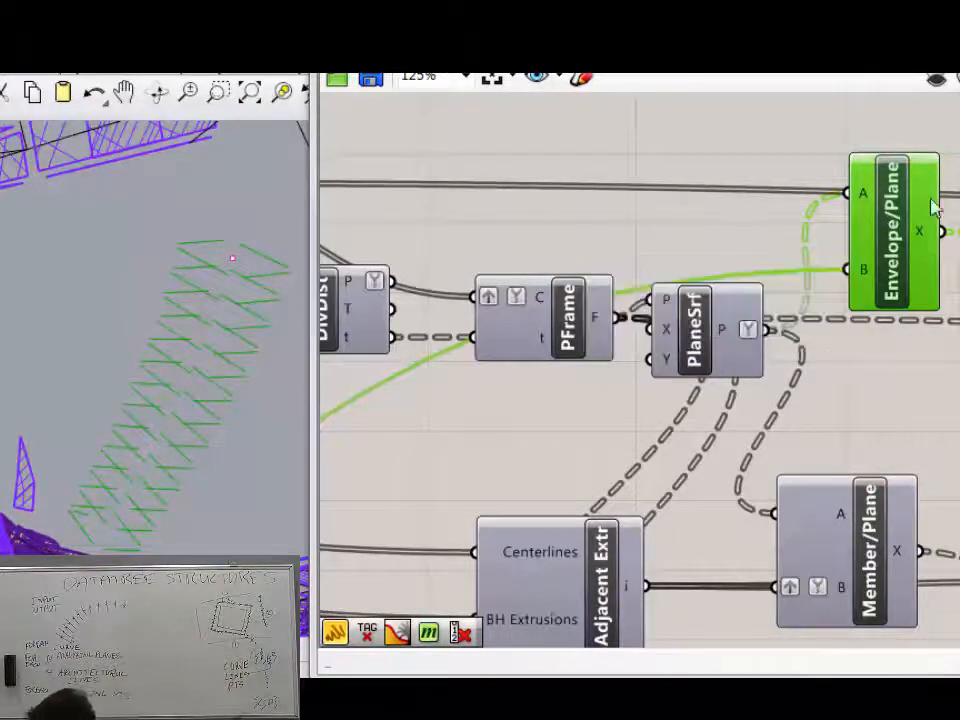
# Inspect the data tree of the Envelope/Plane component's X output and its A and B mesh inputs.
pyautogui.moveTo(918, 222); pyautogui.dragTo(706, 232, button='right')
pyautogui.moveTo(708, 243)
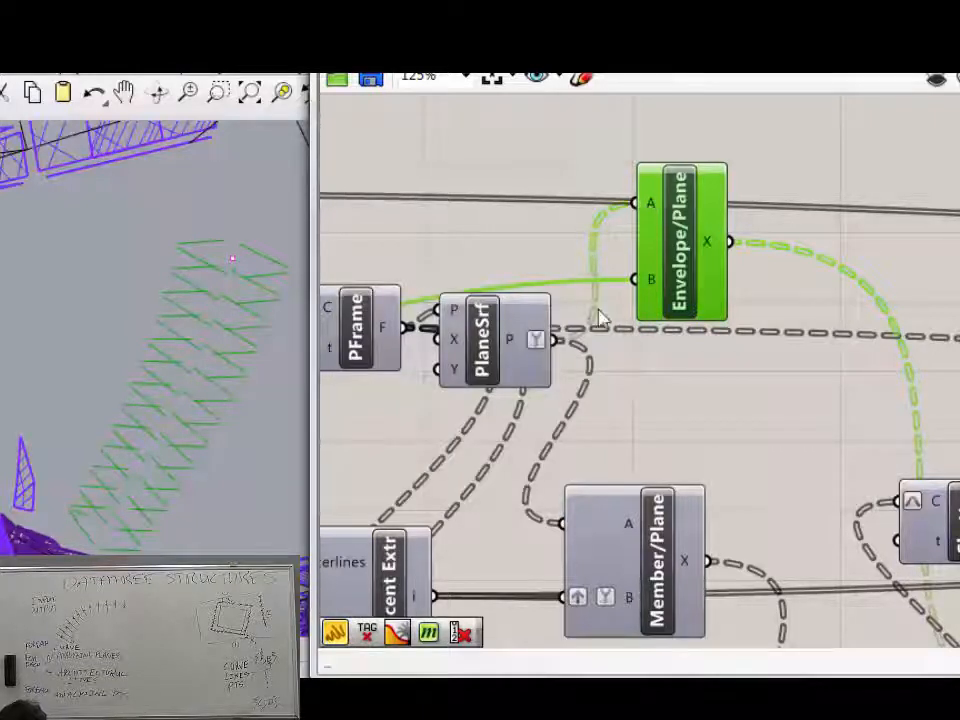
pyautogui.moveTo(650, 213)
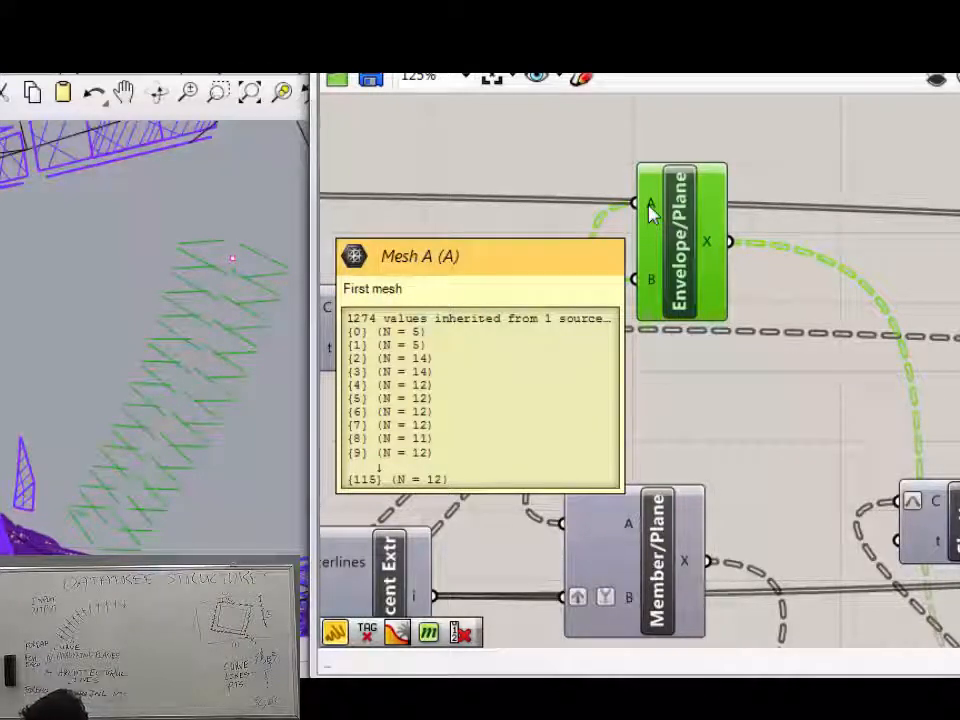
pyautogui.moveTo(650, 283)
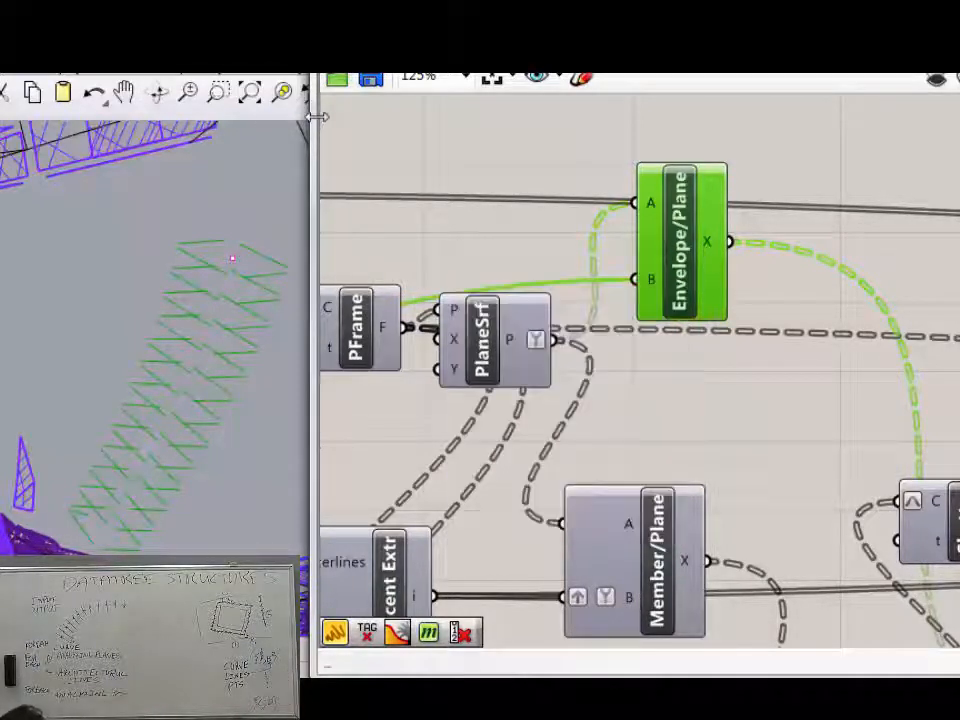
# Extend the Grasshopper window across the Rhino viewport and compare the Envelope/Plane component's A input tree with its X output tree.
pyautogui.moveTo(316, 115); pyautogui.dragTo(12, 118)
pyautogui.moveTo(287, 196); pyautogui.dragTo(457, 190, button='right')
pyautogui.scroll(2, 472, 204)
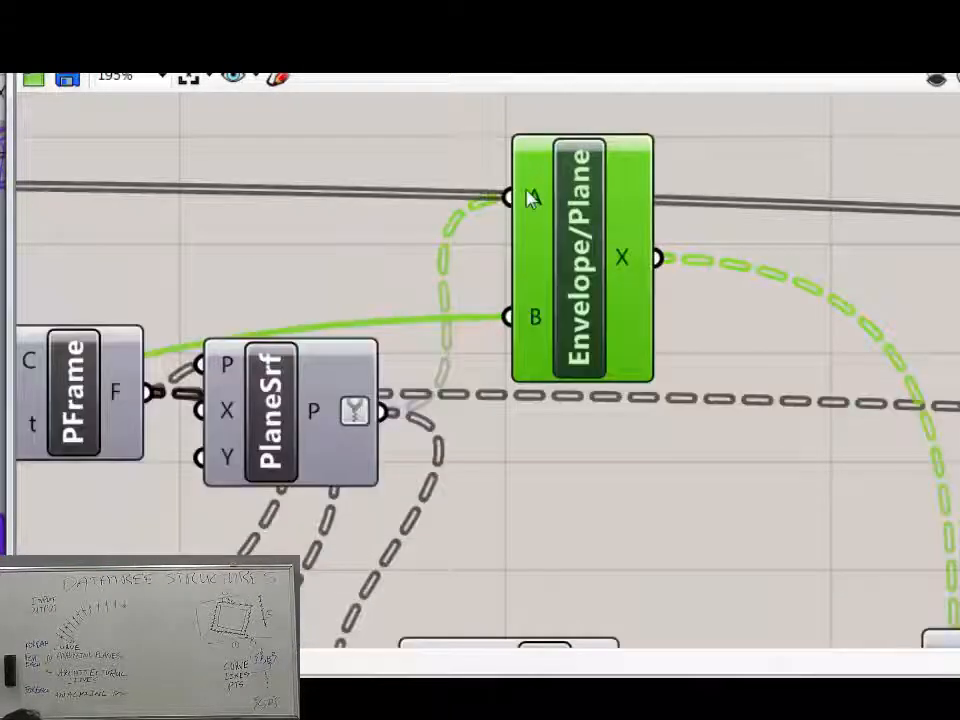
pyautogui.moveTo(530, 197)
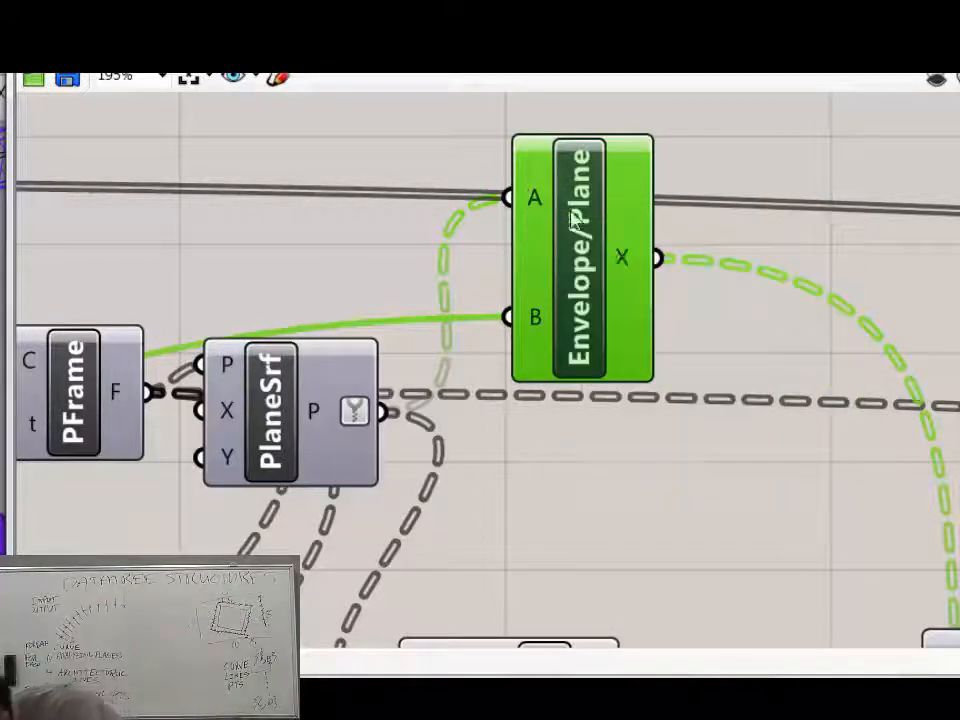
pyautogui.moveTo(622, 262)
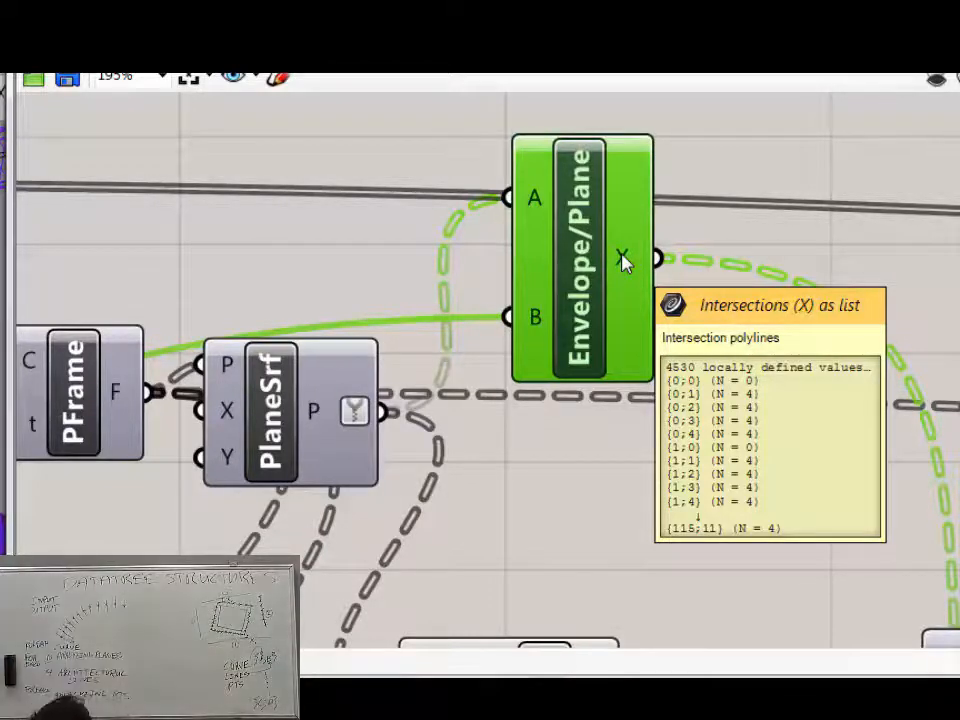
# Reposition the Envelope/Plane component slightly lower on the canvas, clear of the long wire running past it.
pyautogui.moveTo(671, 253); pyautogui.dragTo(392, 216, button='right')
pyautogui.scroll(-3, 392, 216)
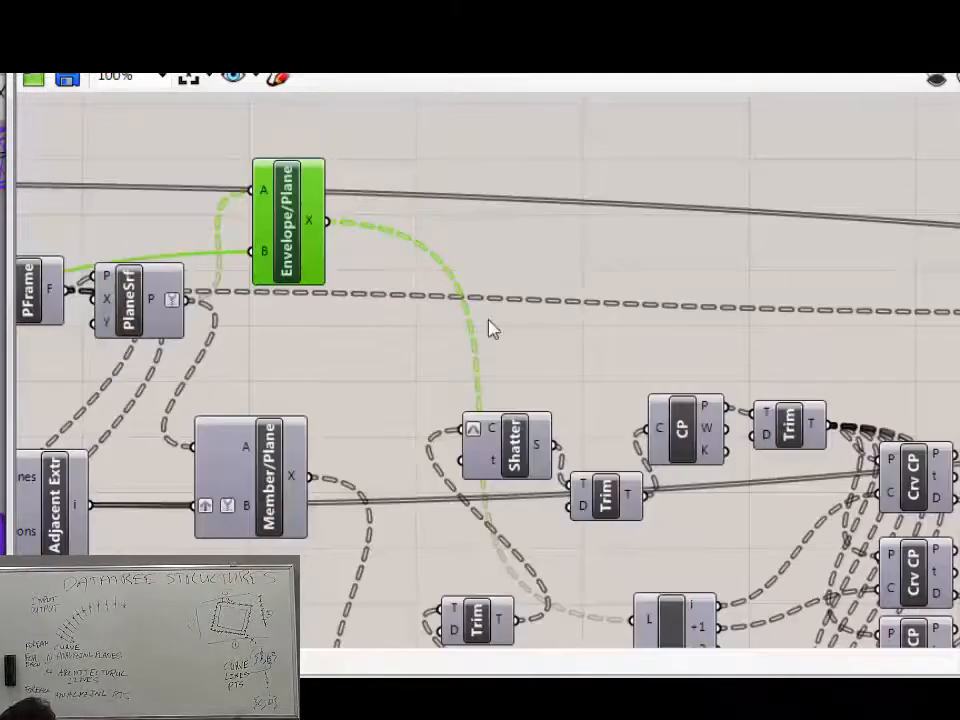
pyautogui.moveTo(489, 320); pyautogui.dragTo(466, 215, button='right')
pyautogui.moveTo(314, 233); pyautogui.dragTo(380, 290, button='right')
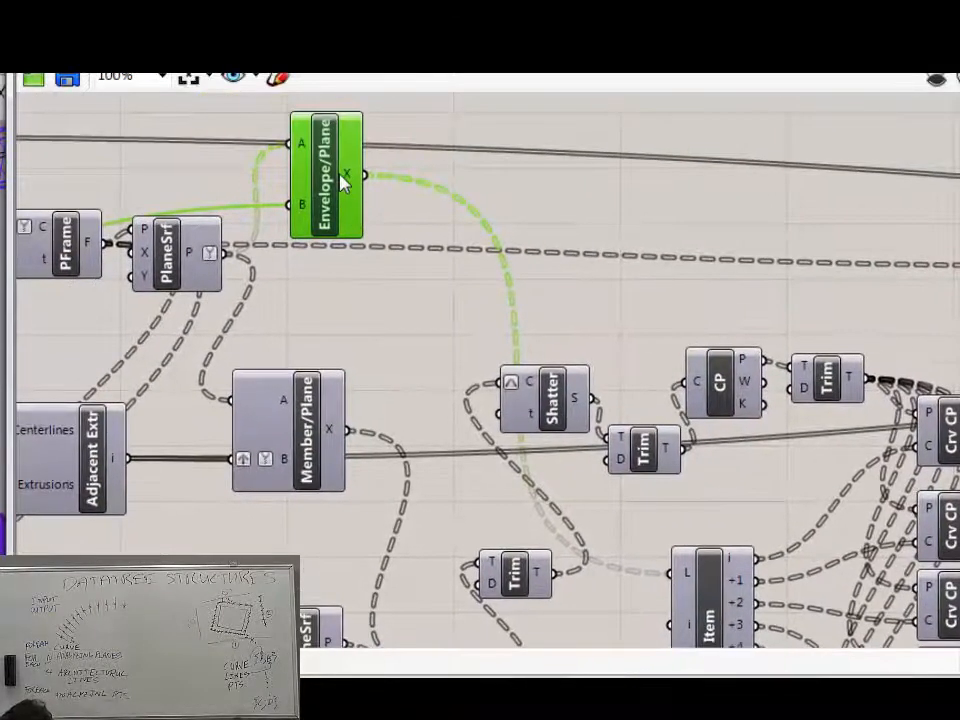
pyautogui.moveTo(343, 181); pyautogui.dragTo(378, 226)
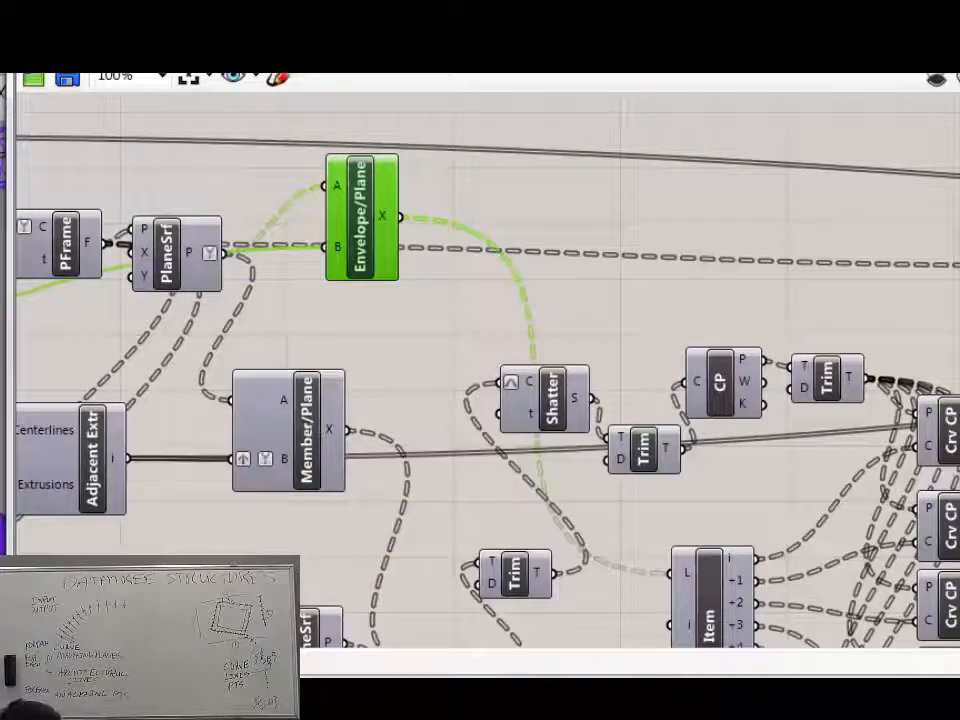
# Narrow the Grasshopper window to uncover the Rhino viewport, preview the Member/Plane intersections, and inspect the component's A input and X output trees.
pyautogui.moveTo(10, 155); pyautogui.dragTo(427, 175)
pyautogui.click(720, 428)
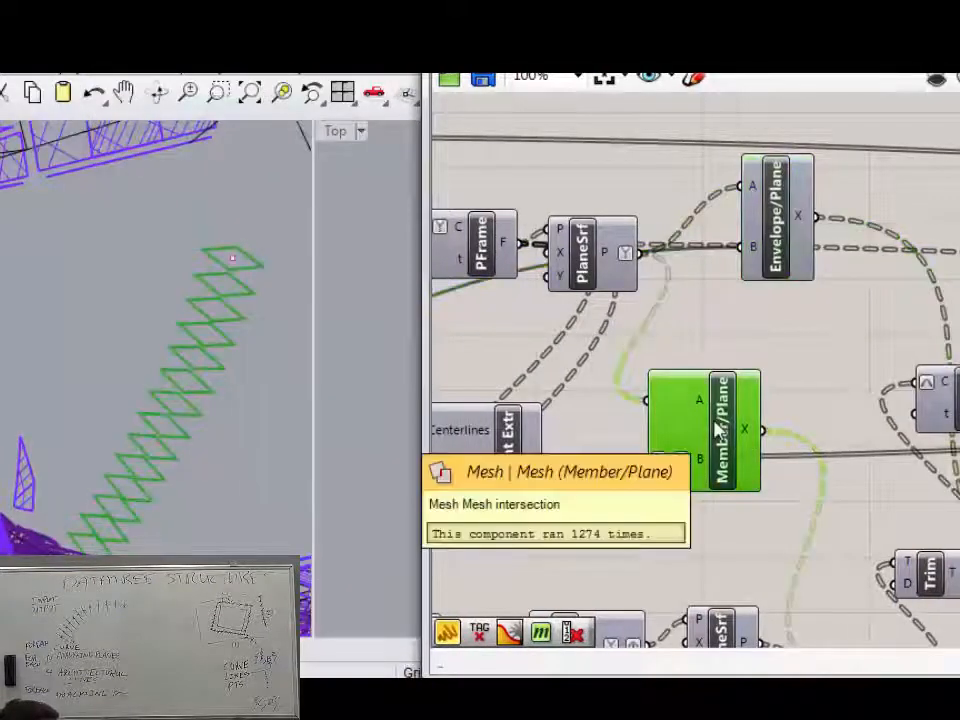
pyautogui.scroll(2, 737, 486)
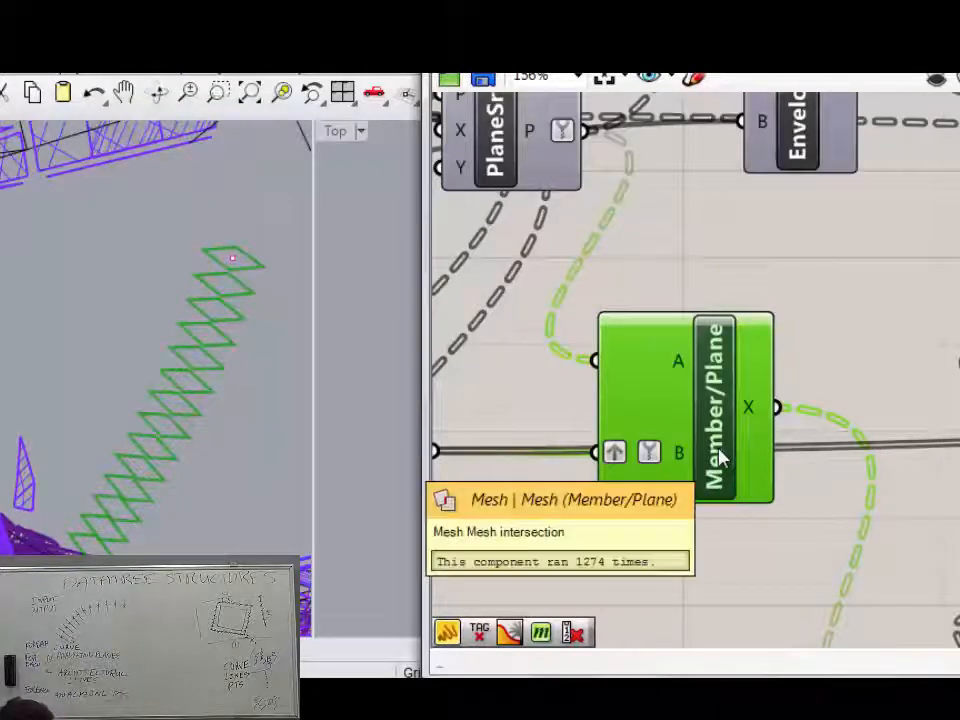
pyautogui.moveTo(677, 365)
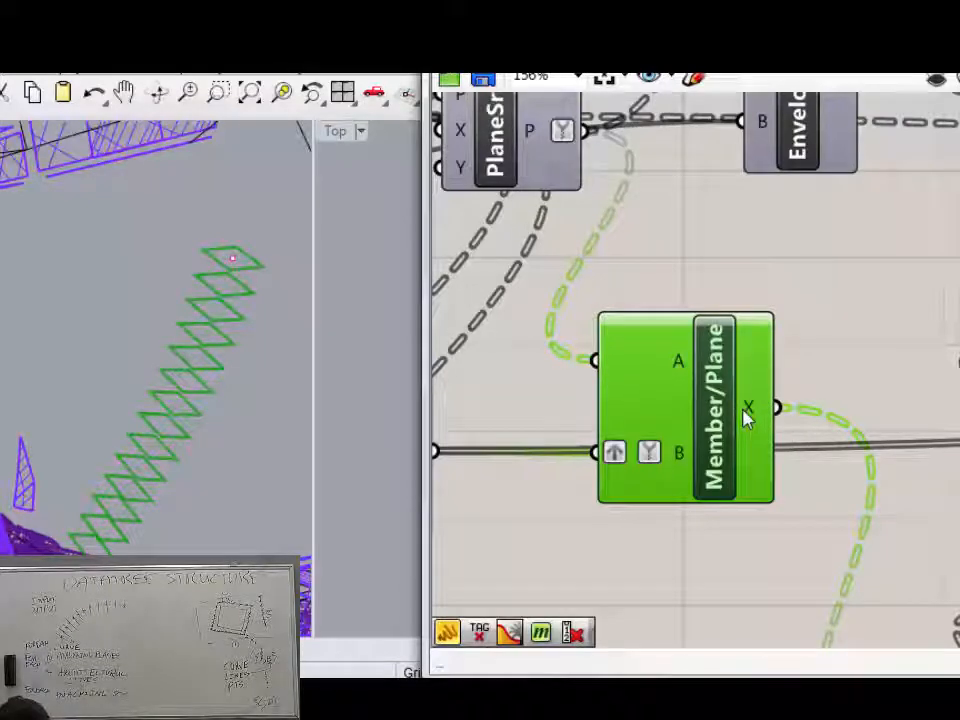
pyautogui.moveTo(749, 410)
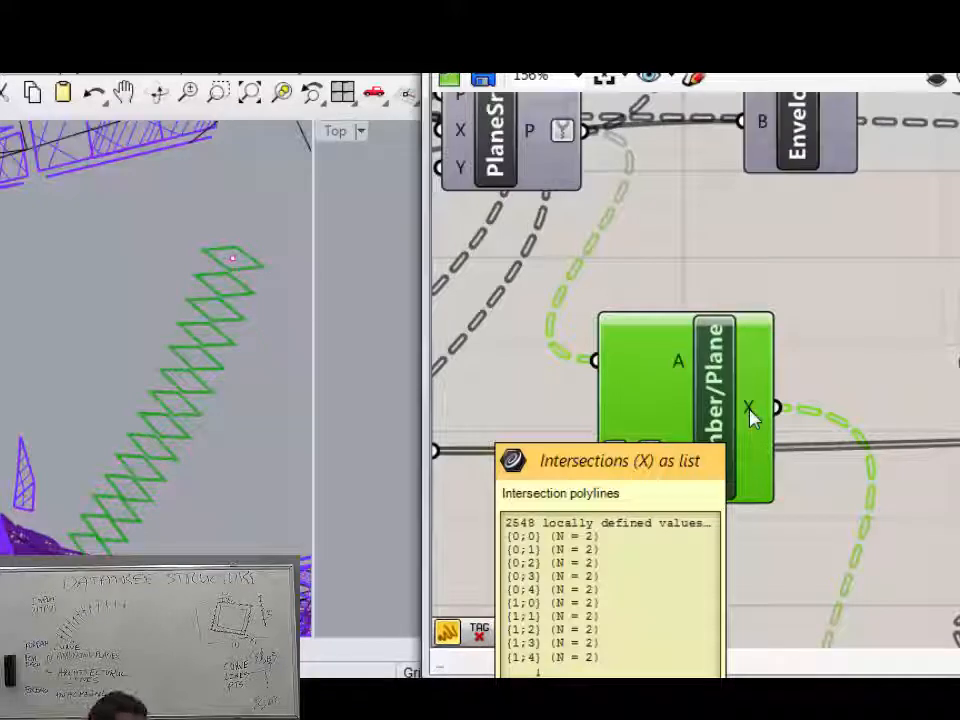
pyautogui.moveTo(178, 347); pyautogui.dragTo(244, 362, button='right')
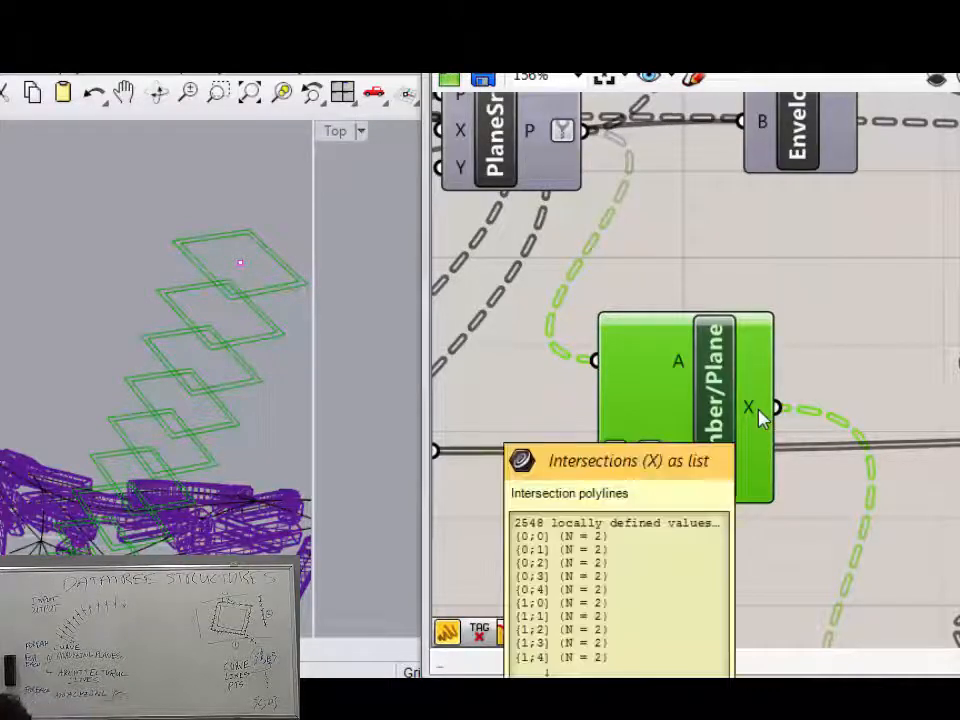
# Follow the Member/Plane output to the Split component and inspect the data tree at its curve input.
pyautogui.moveTo(840, 381); pyautogui.dragTo(731, 264, button='right')
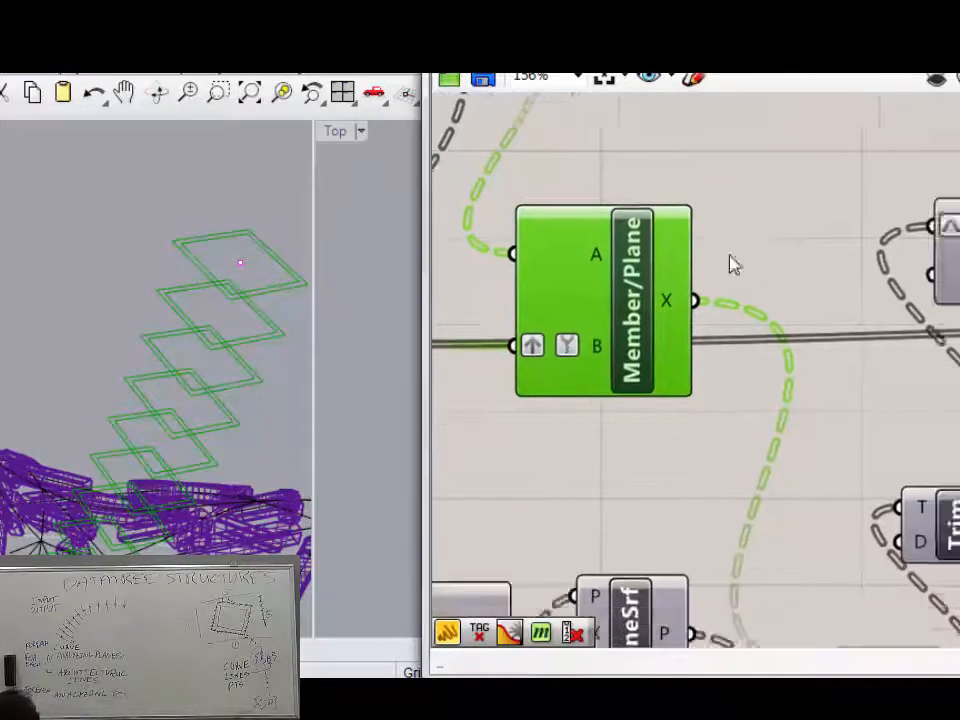
pyautogui.scroll(-2, 671, 270)
pyautogui.moveTo(700, 357); pyautogui.dragTo(670, 354, button='right')
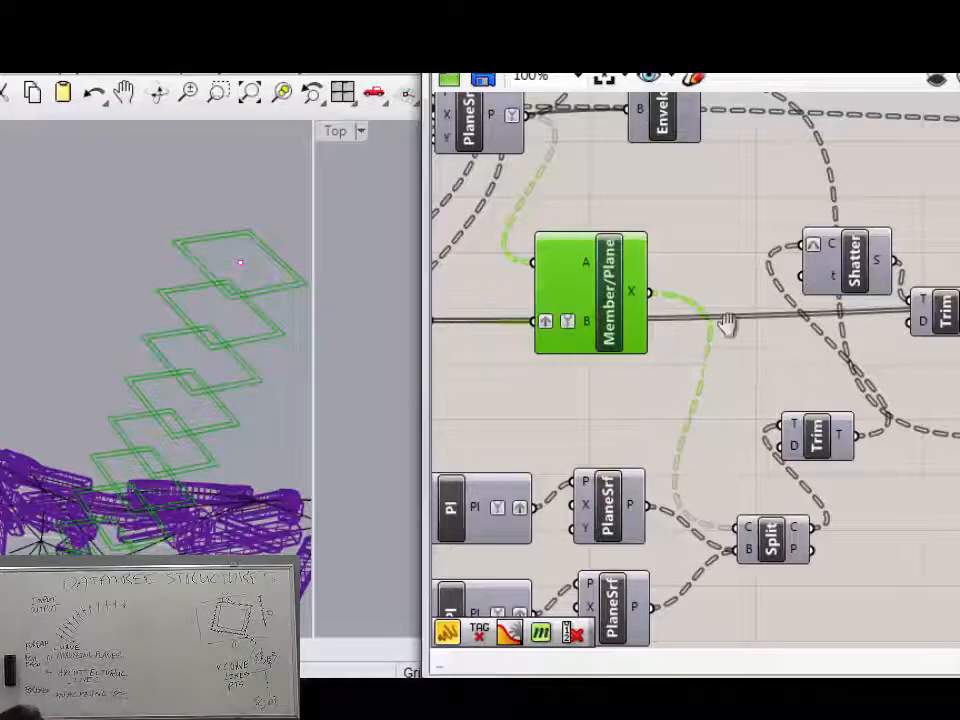
pyautogui.scroll(-3, 724, 326)
pyautogui.moveTo(577, 355); pyautogui.dragTo(725, 360, button='right')
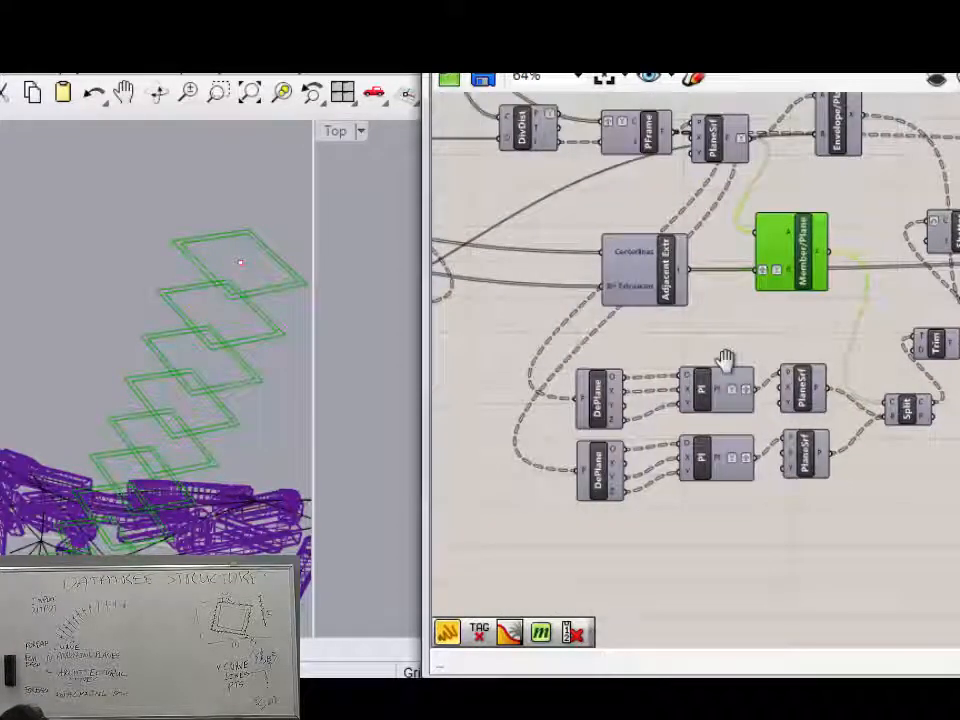
pyautogui.scroll(3, 776, 354)
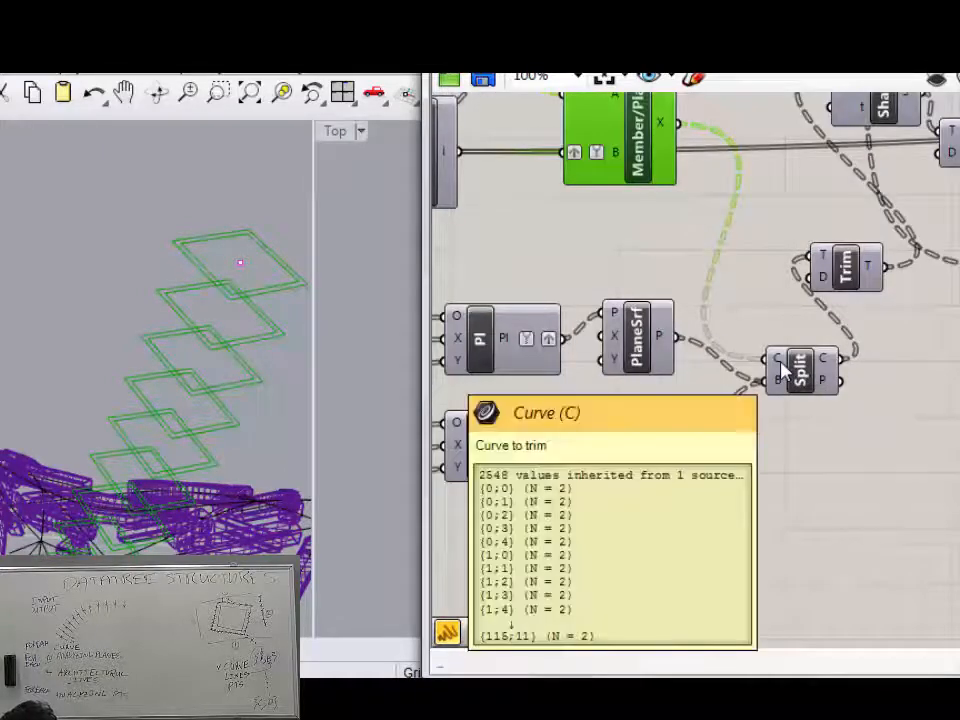
# Trace the two PlaneSrf components feeding Split, and select Split to examine its resulting curves and points up close in the Rhino viewport.
pyautogui.scroll(-1, 714, 300)
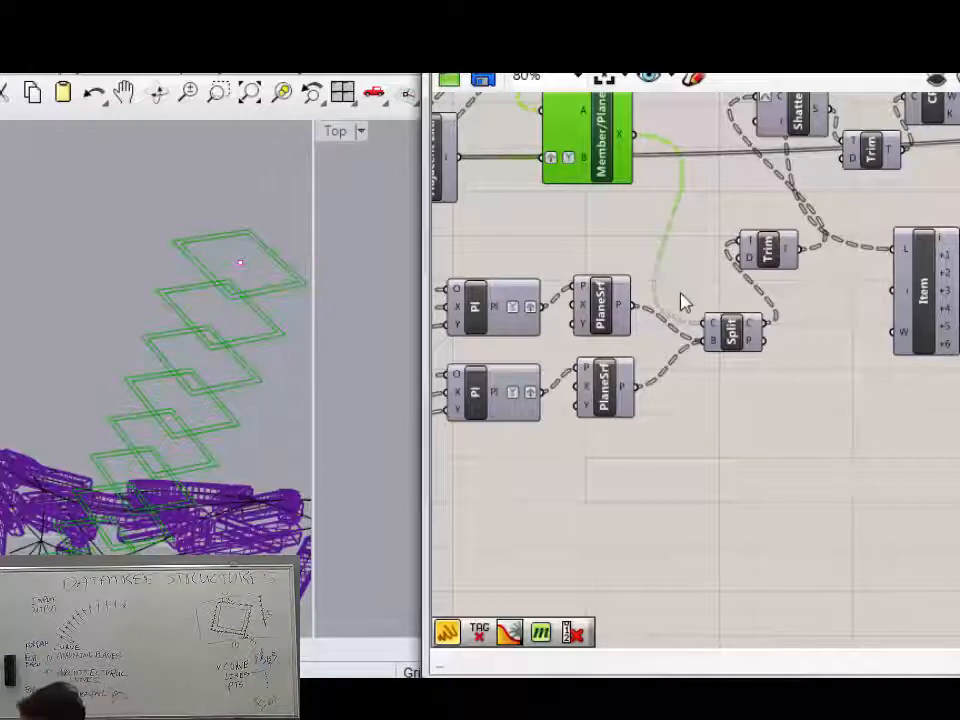
pyautogui.moveTo(681, 302); pyautogui.dragTo(790, 296, button='right')
pyautogui.moveTo(773, 353); pyautogui.dragTo(718, 353, button='right')
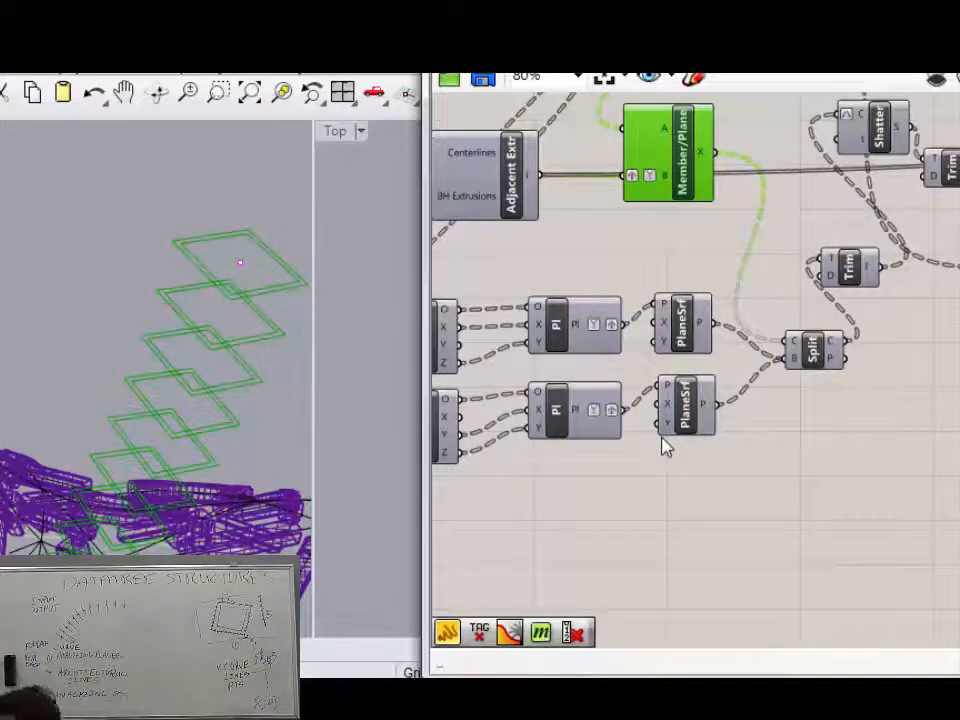
pyautogui.moveTo(855, 405); pyautogui.dragTo(604, 332, button='right')
pyautogui.scroll(3, 572, 305)
pyautogui.click(580, 299)
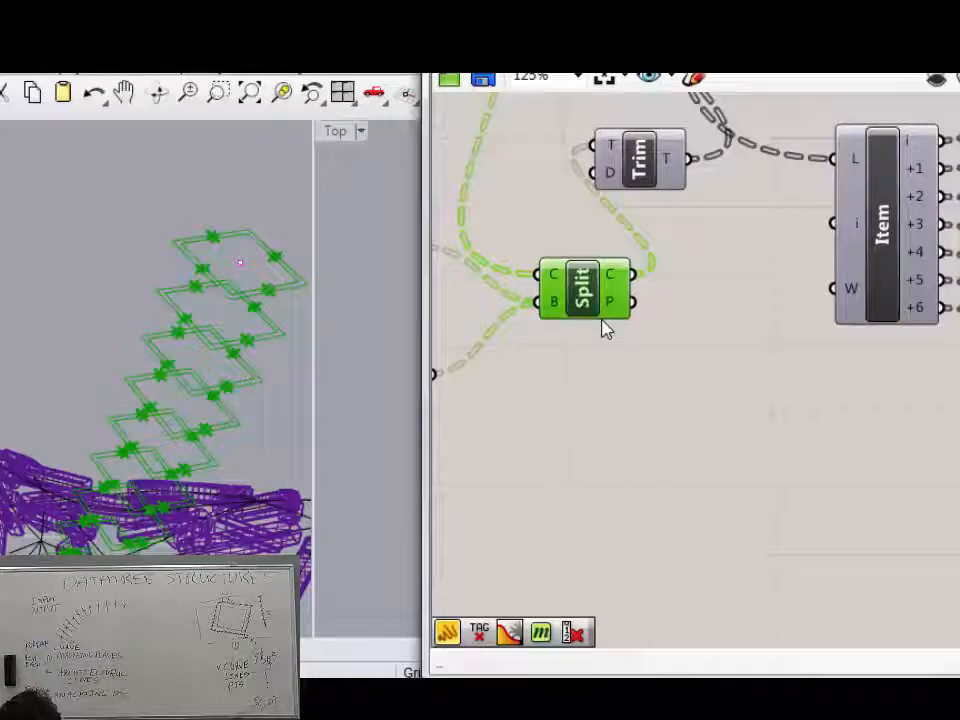
pyautogui.moveTo(71, 231); pyautogui.dragTo(51, 249, button='right')
pyautogui.scroll(3, 195, 347)
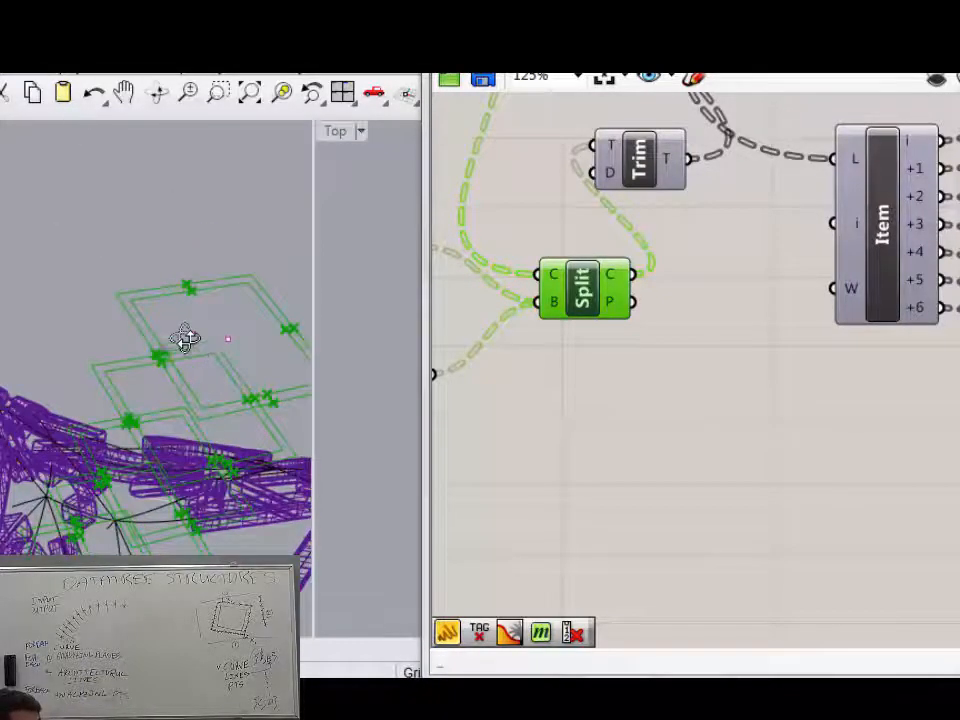
# Examine the split frame curves up close in the Rhino viewport and inspect the data trees at Split's inputs and curve output.
pyautogui.scroll(5, 184, 334)
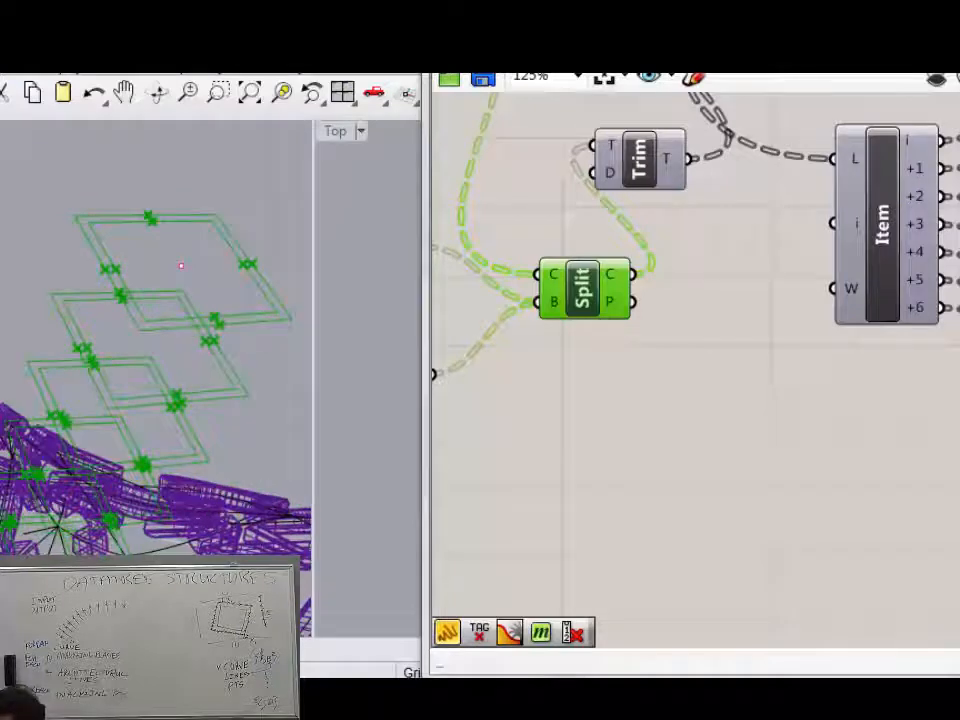
pyautogui.moveTo(748, 306); pyautogui.dragTo(789, 424, button='right')
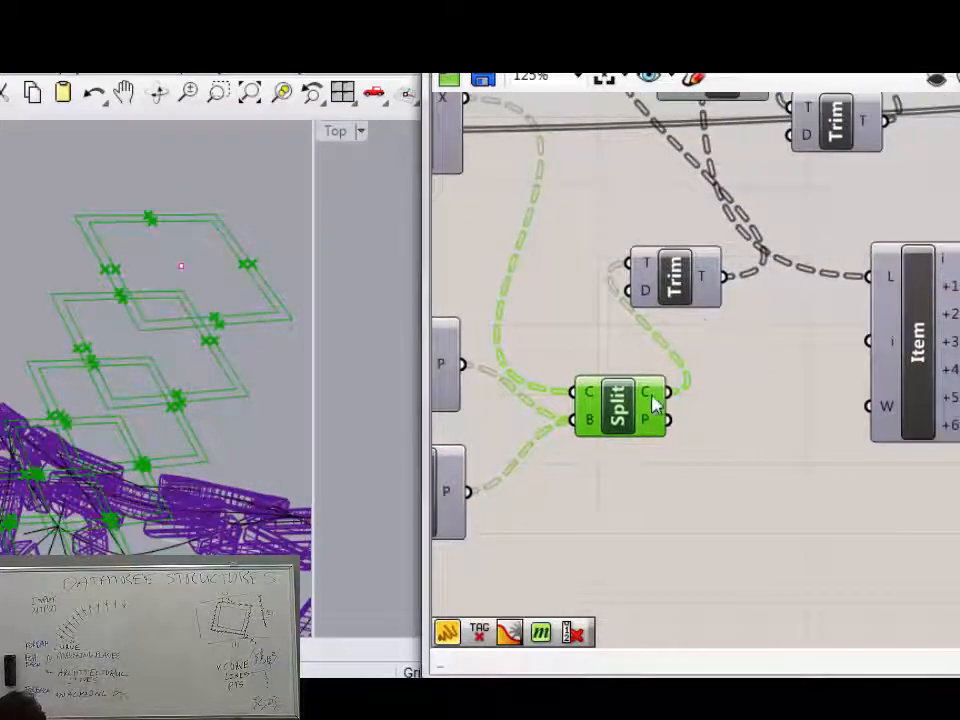
pyautogui.moveTo(652, 403)
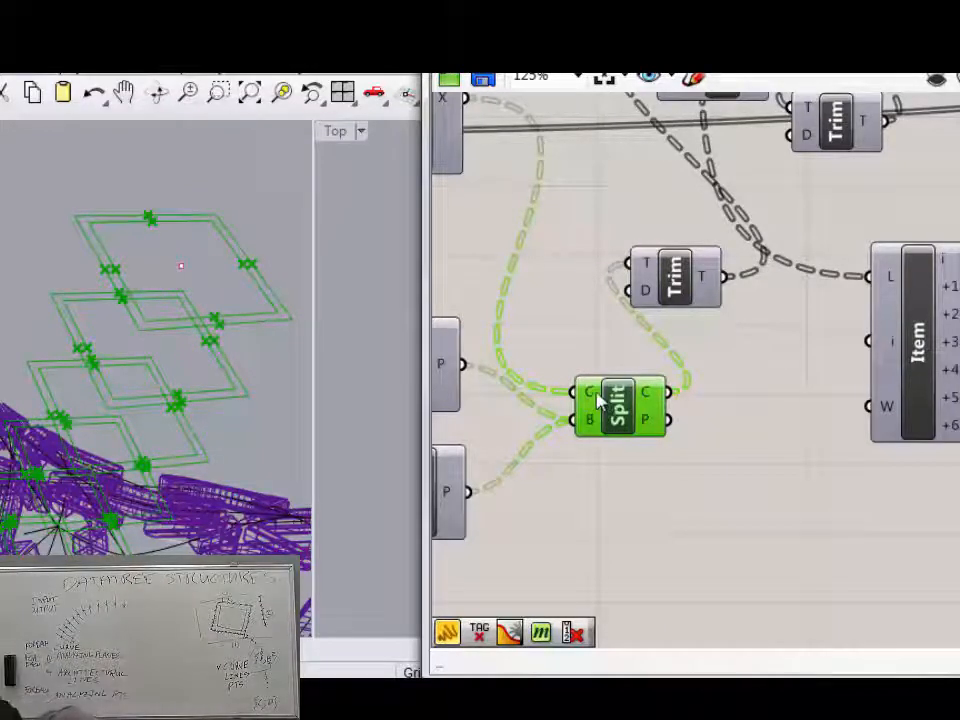
pyautogui.moveTo(598, 398)
pyautogui.moveTo(588, 425)
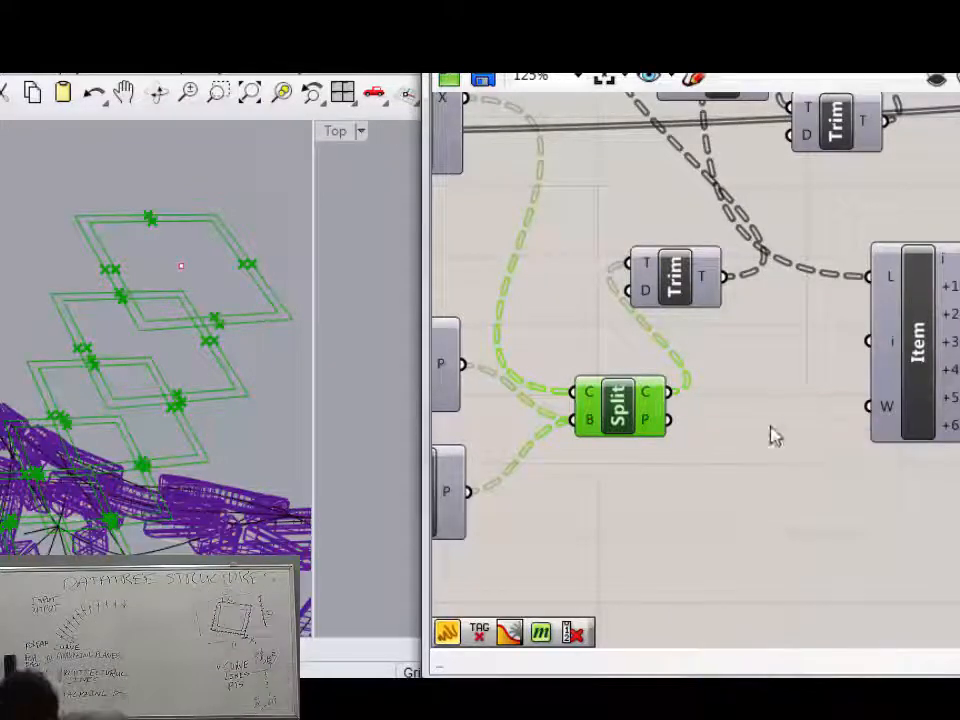
pyautogui.moveTo(596, 427)
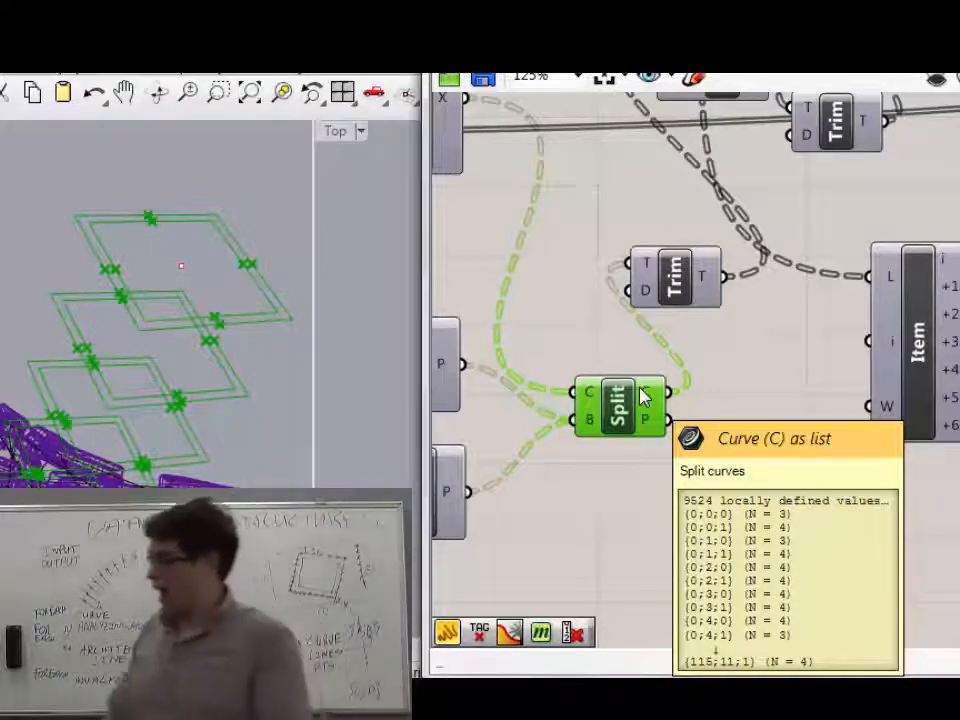
# Follow Split's curve output through Trim to the Shatter component and preview the shattered curves in the viewport.
pyautogui.moveTo(705, 288)
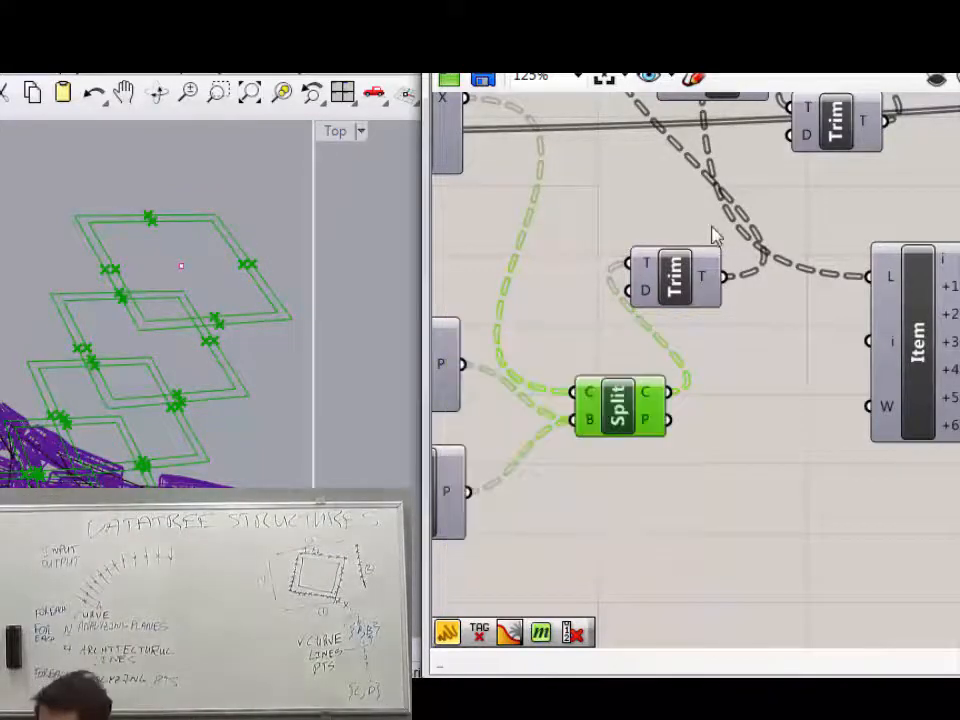
pyautogui.moveTo(718, 236); pyautogui.dragTo(690, 399, button='right')
pyautogui.scroll(-3, 686, 300)
pyautogui.moveTo(686, 300); pyautogui.dragTo(655, 278, button='right')
pyautogui.scroll(3, 655, 278)
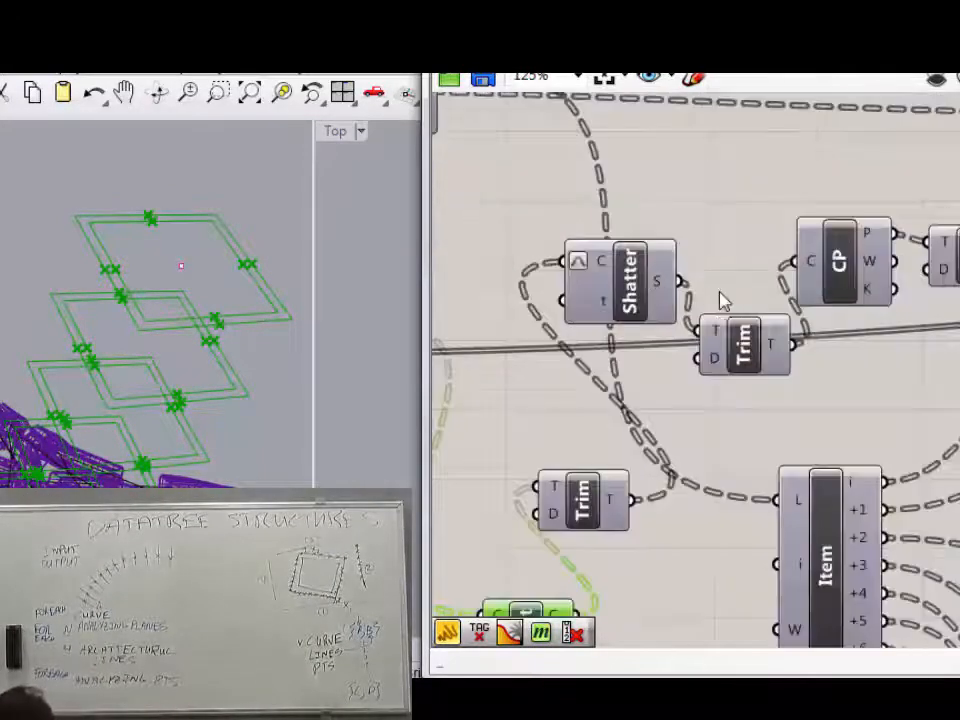
pyautogui.scroll(-1, 722, 302)
pyautogui.moveTo(722, 302); pyautogui.dragTo(594, 258, button='right')
pyautogui.scroll(-2, 678, 228)
pyautogui.scroll(-1, 641, 231)
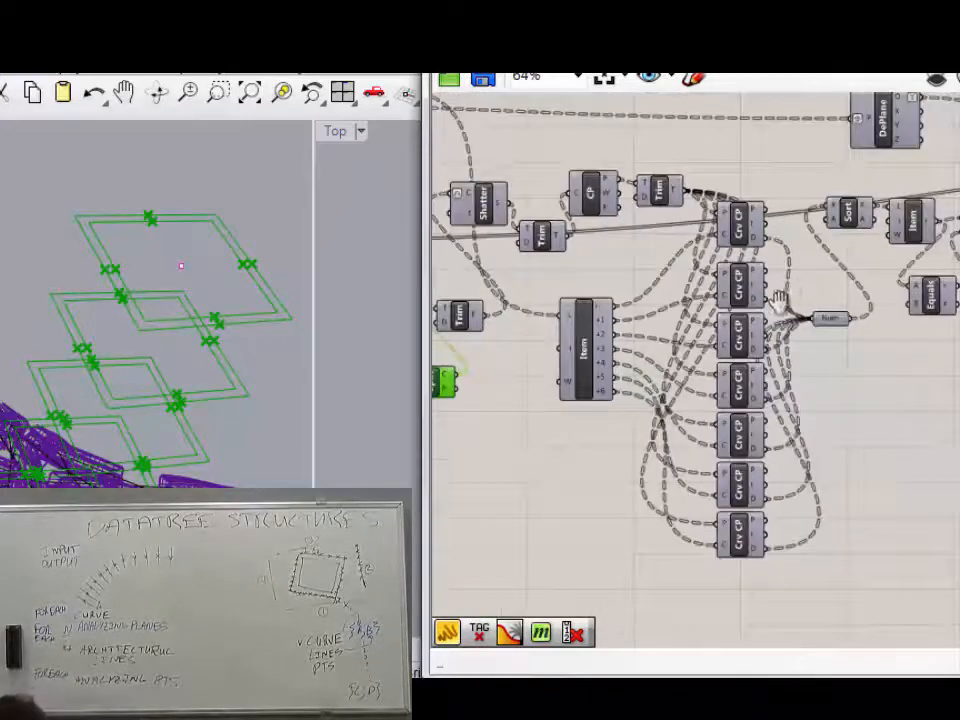
pyautogui.moveTo(641, 231); pyautogui.dragTo(701, 275, button='right')
pyautogui.scroll(2, 622, 265)
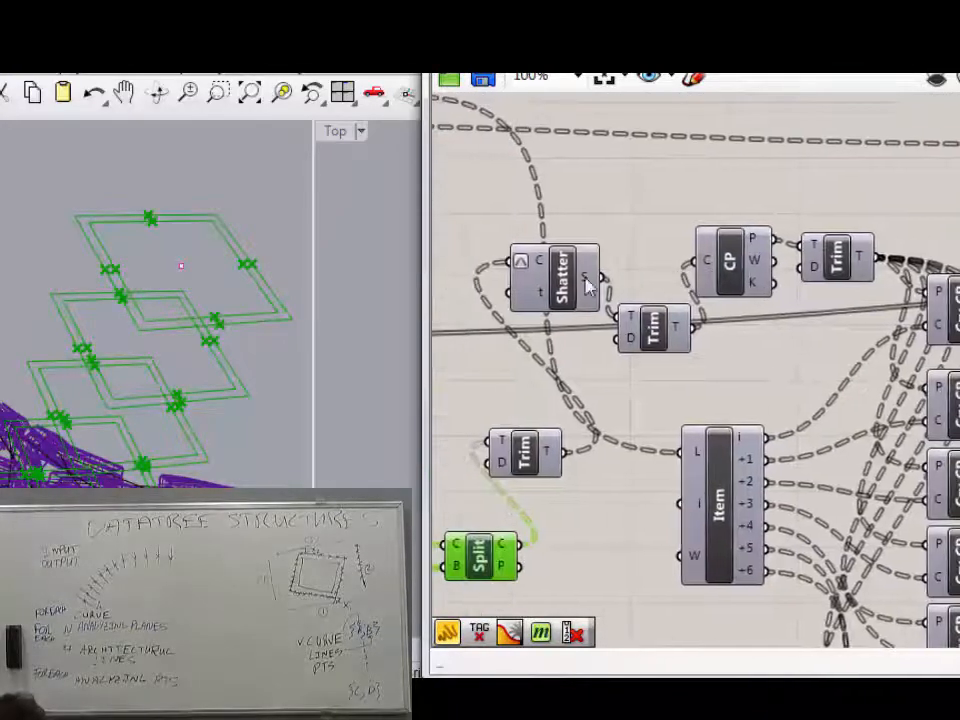
pyautogui.click(565, 290)
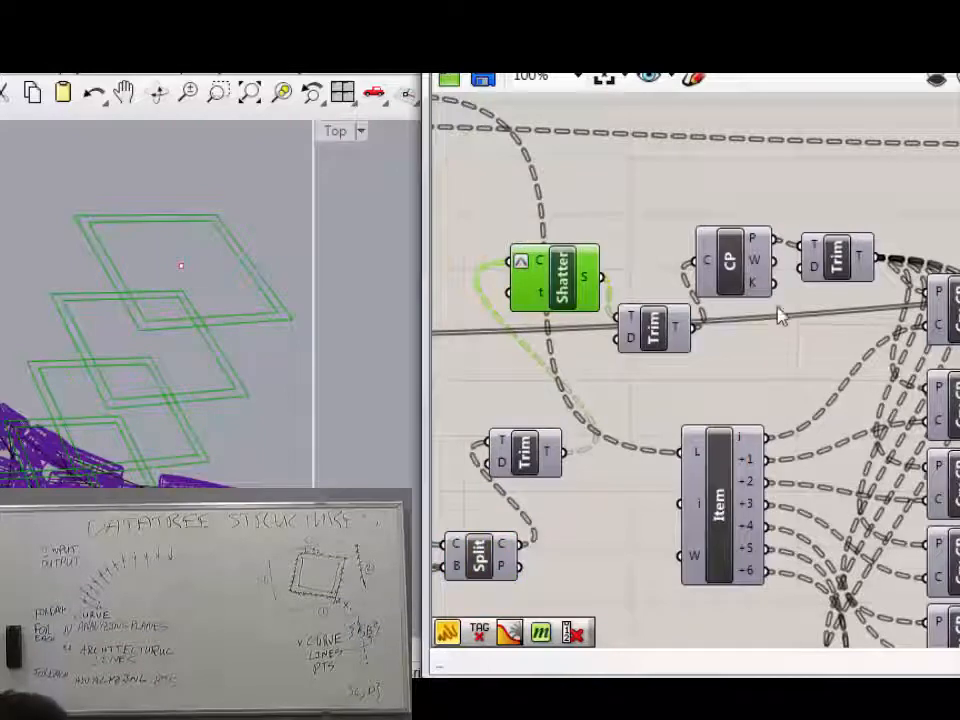
# Compare the CP control points with the shattered segments in the viewport, and inspect the trees output by Shatter and the Trim after it.
pyautogui.click(742, 280)
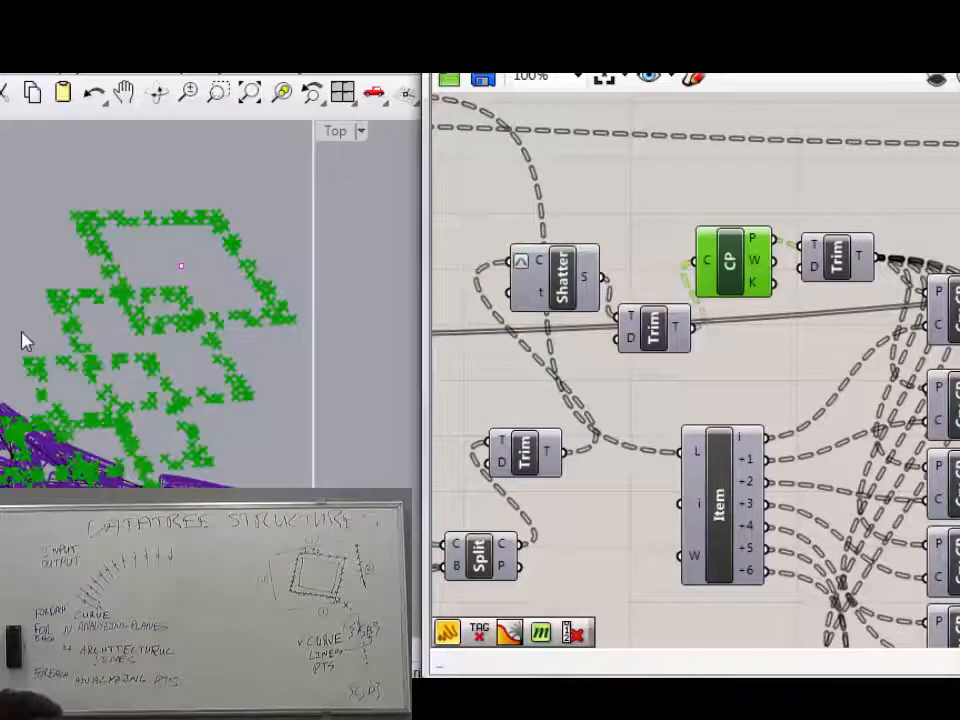
pyautogui.moveTo(103, 283)
pyautogui.mouseDown(button='right')
pyautogui.moveTo(93, 285)
pyautogui.moveTo(103, 297)
pyautogui.mouseUp(button='right')
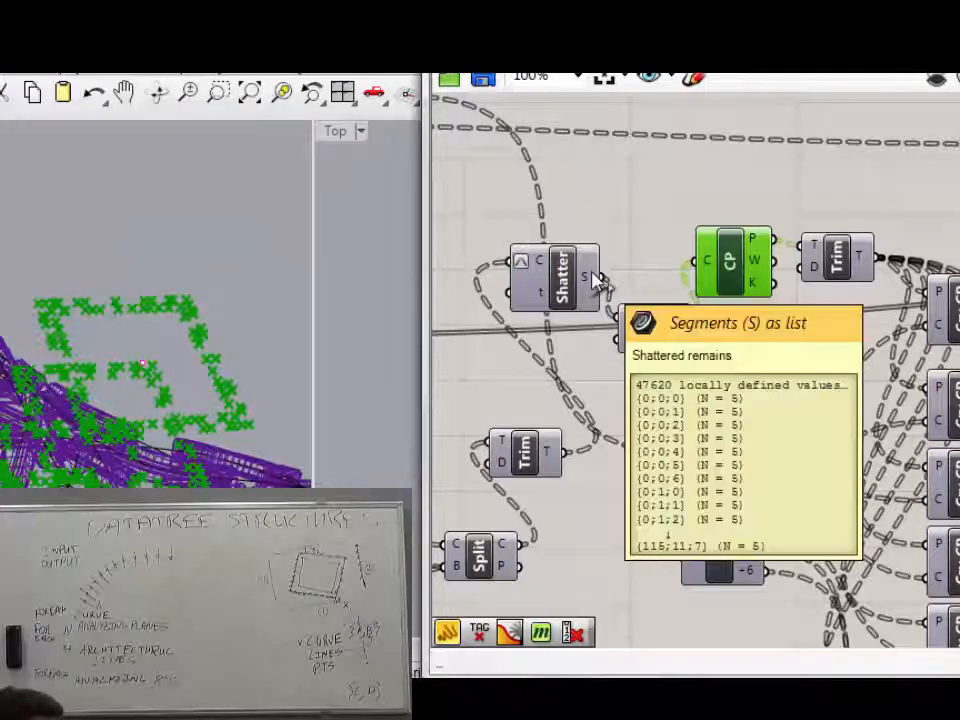
pyautogui.click(575, 283)
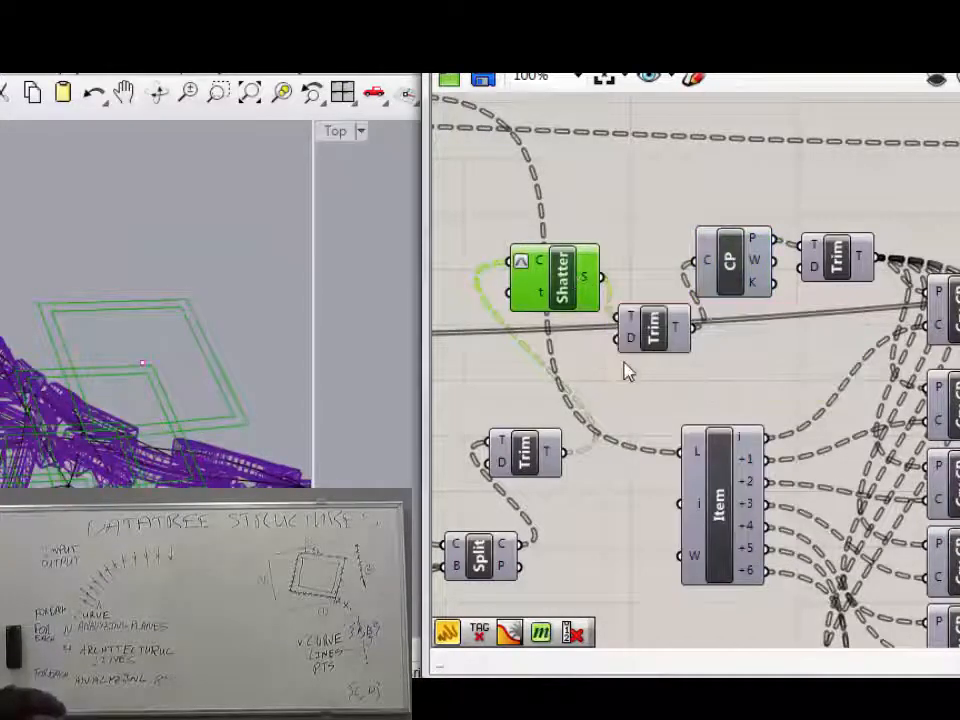
pyautogui.moveTo(587, 284)
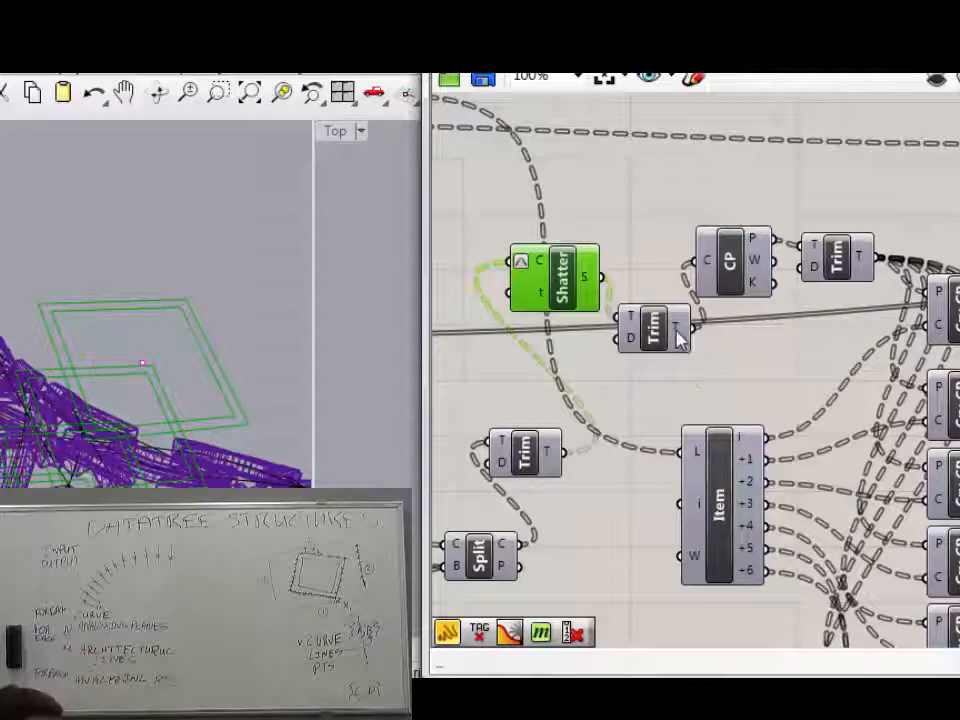
pyautogui.click(678, 333)
pyautogui.moveTo(678, 333)
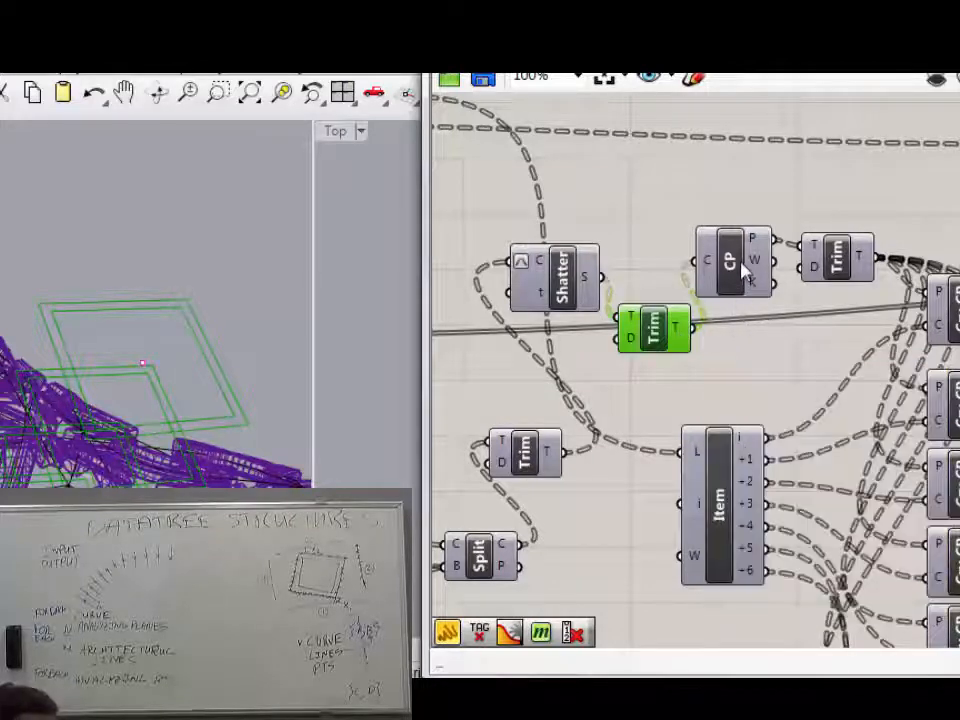
pyautogui.click(743, 268)
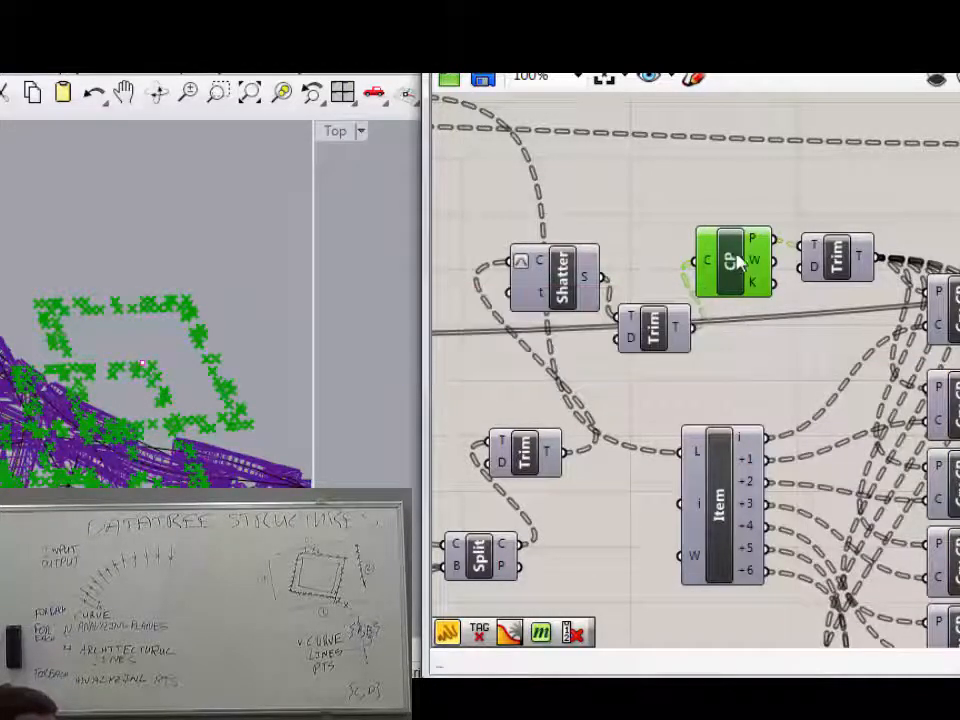
# Select the Trim after CP and the first five Crv CP components one by one to preview each one's closest points.
pyautogui.moveTo(767, 209); pyautogui.dragTo(611, 209, button='right')
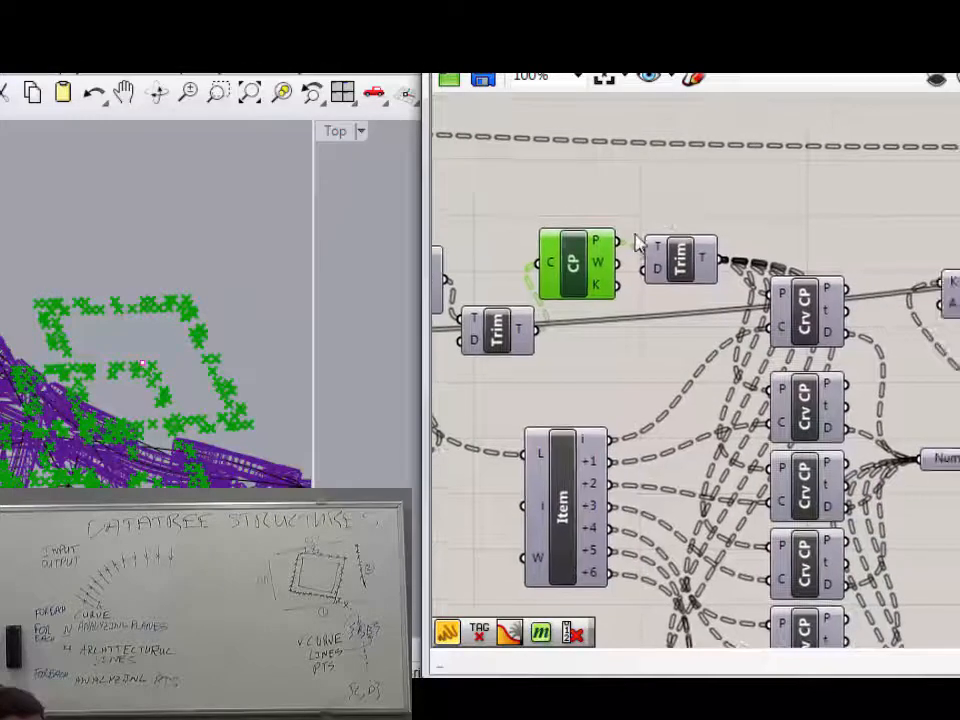
pyautogui.click(697, 263)
pyautogui.click(826, 318)
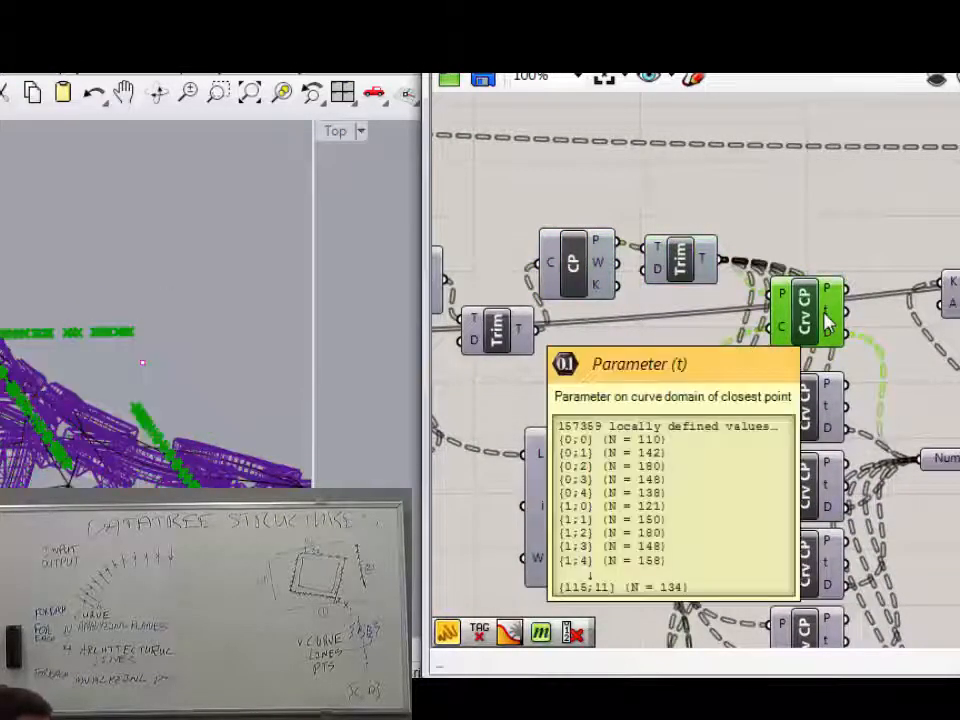
pyautogui.click(818, 412)
pyautogui.click(820, 488)
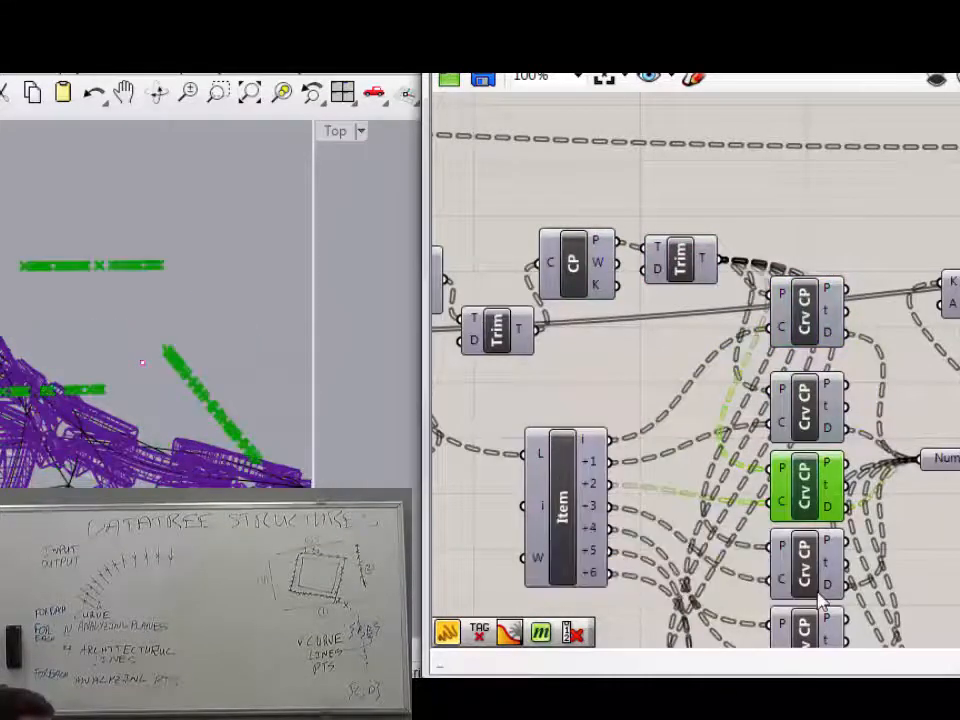
pyautogui.click(822, 586)
pyautogui.click(822, 632)
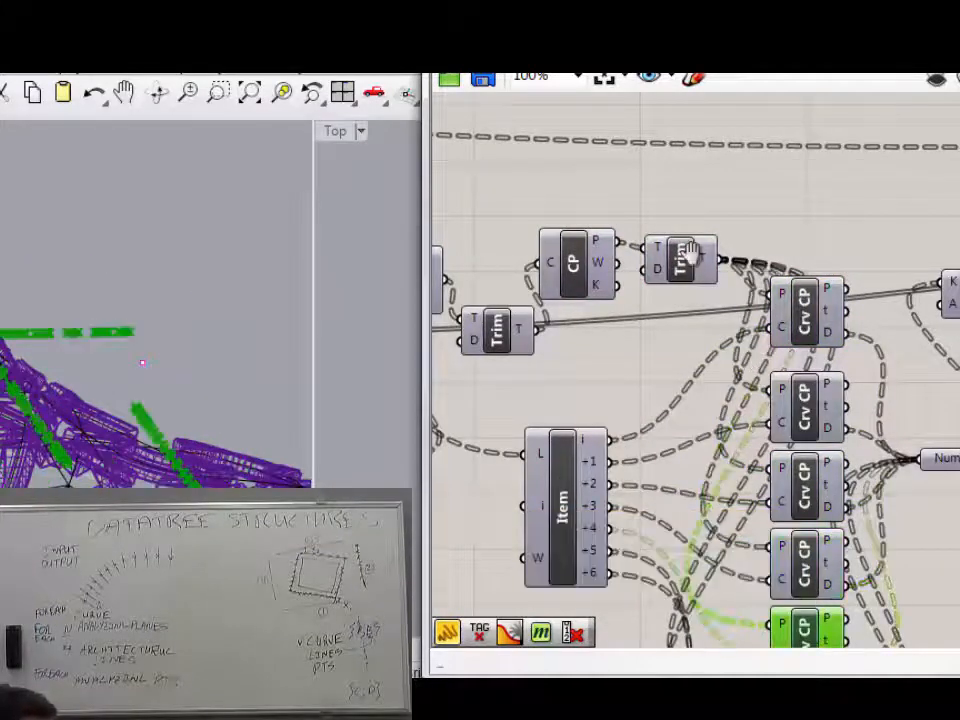
# Select the first four Crv CP components together and examine their combined closest points in the Rhino viewport.
pyautogui.moveTo(692, 252); pyautogui.dragTo(633, 151, button='right')
pyautogui.moveTo(801, 107); pyautogui.dragTo(739, 478)
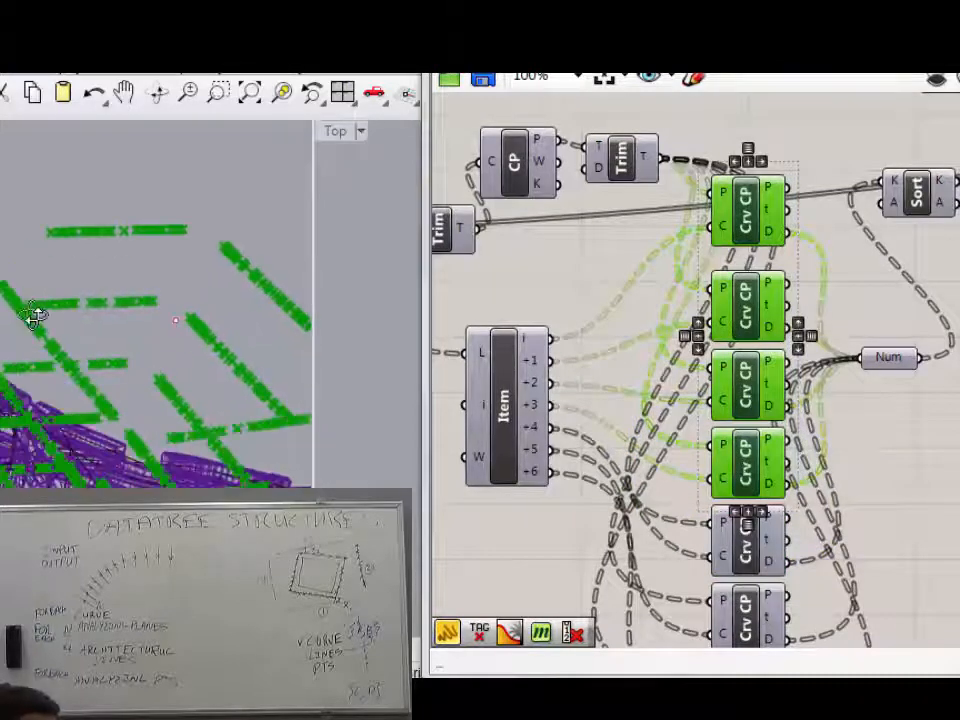
pyautogui.moveTo(34, 315); pyautogui.dragTo(32, 314, button='right')
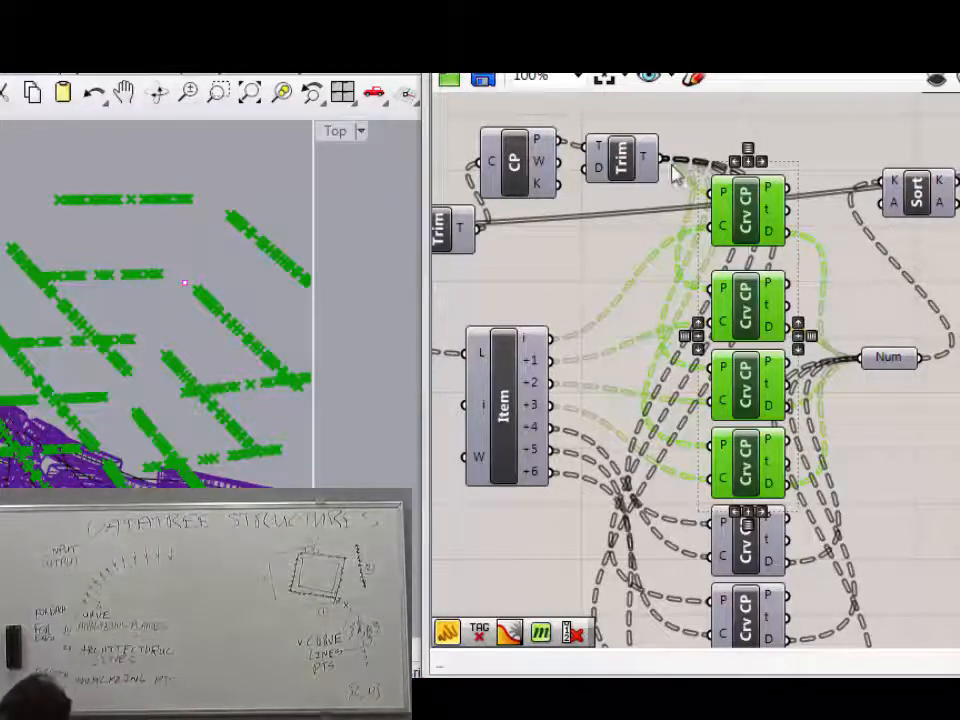
pyautogui.moveTo(775, 195)
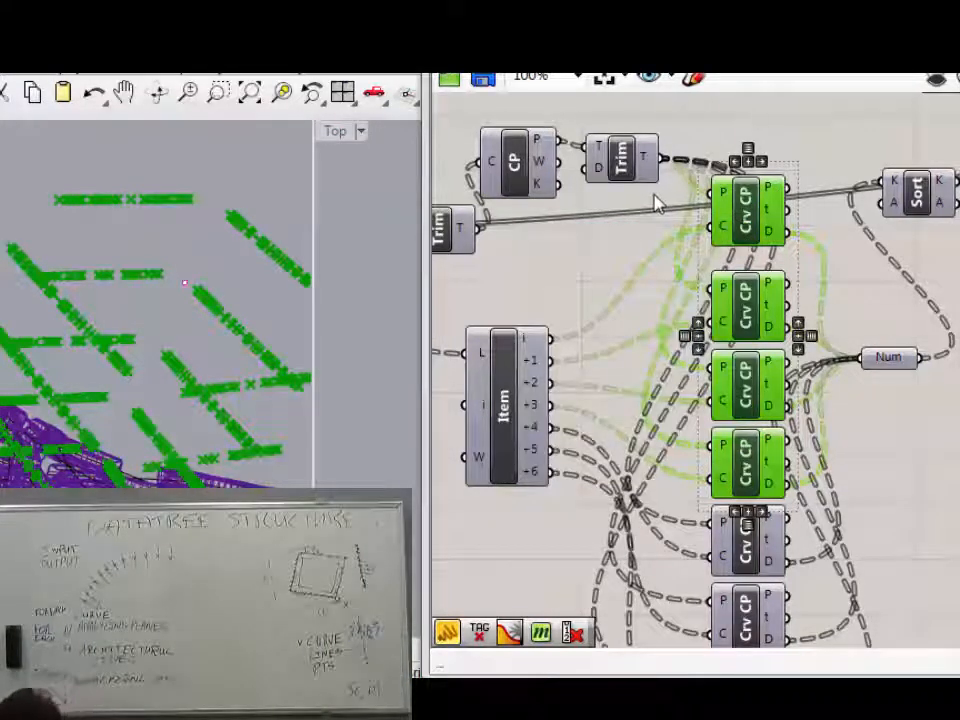
# Inspect the tree output by the Trim feeding the Crv CP components and the point output of the first Crv CP.
pyautogui.moveTo(651, 163)
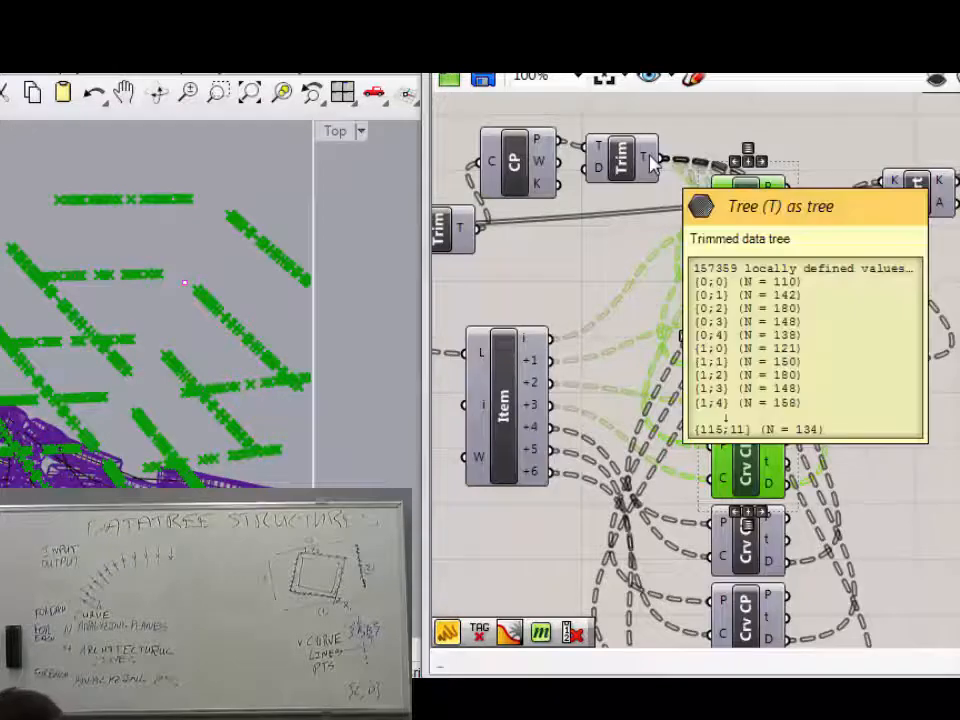
pyautogui.moveTo(656, 194); pyautogui.dragTo(579, 349, button='right')
pyautogui.scroll(1, 569, 322)
pyautogui.moveTo(567, 320)
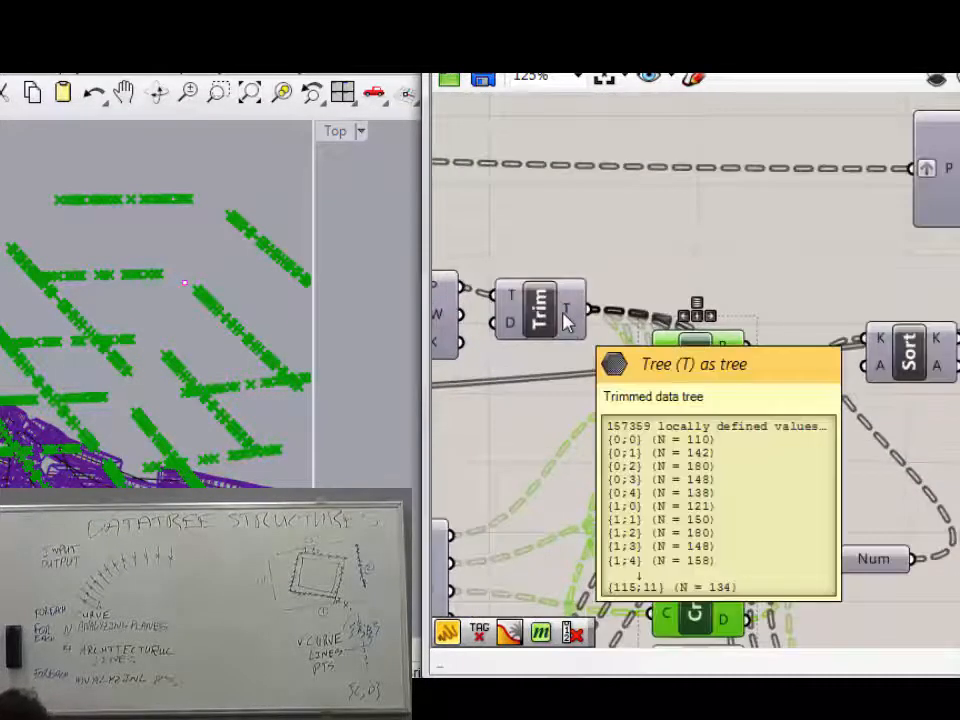
pyautogui.moveTo(722, 345)
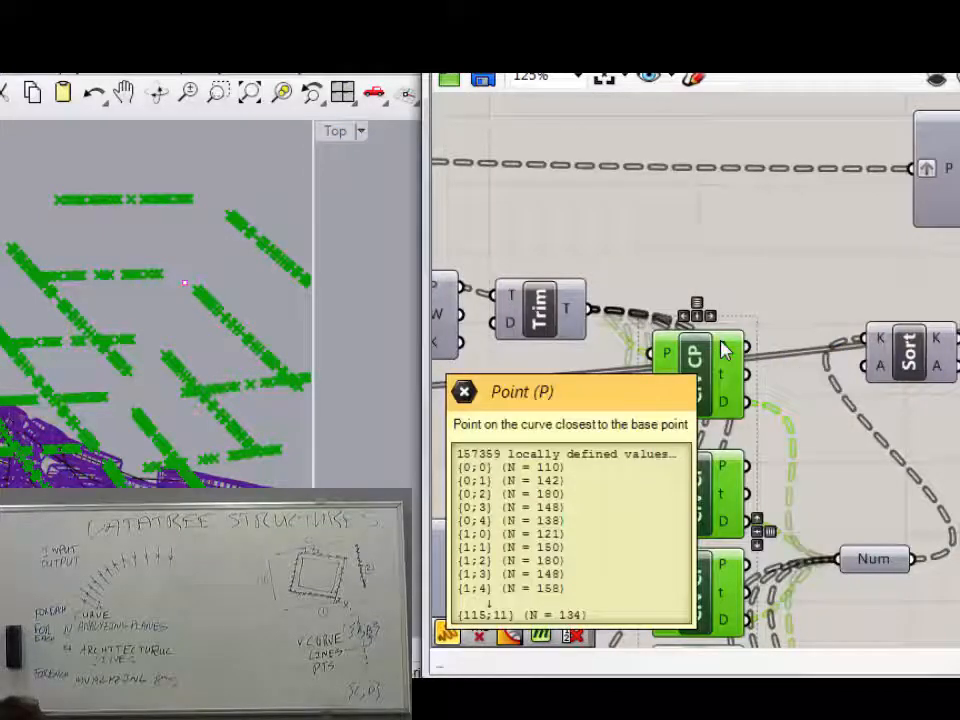
# Add a Trim Tree component above the first Crv CP and feed it that component's closest-point output.
pyautogui.moveTo(722, 263); pyautogui.dragTo(729, 283, button='right')
pyautogui.doubleClick(729, 280)
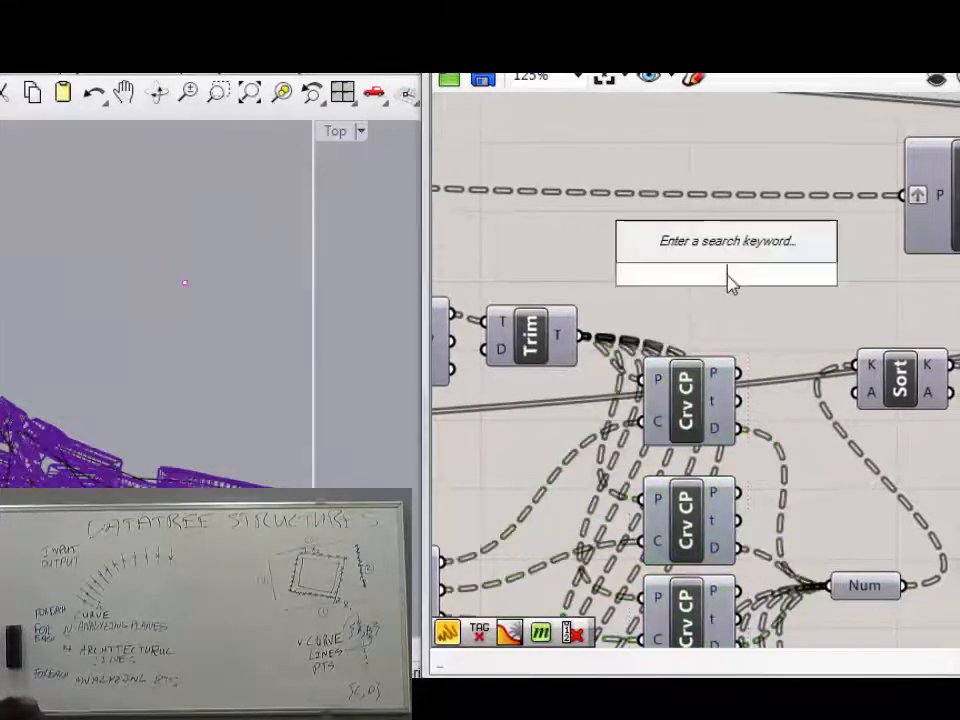
pyautogui.write('trim')
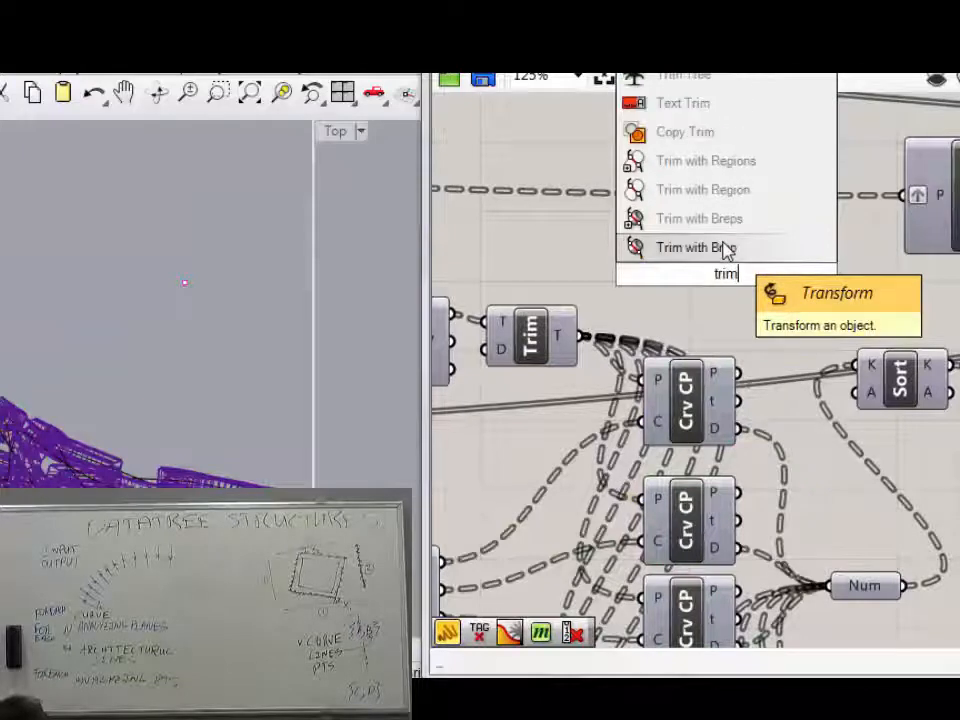
pyautogui.click(728, 84)
pyautogui.moveTo(740, 376); pyautogui.dragTo(684, 263)
pyautogui.click(745, 258)
pyautogui.moveTo(745, 258); pyautogui.dragTo(769, 221)
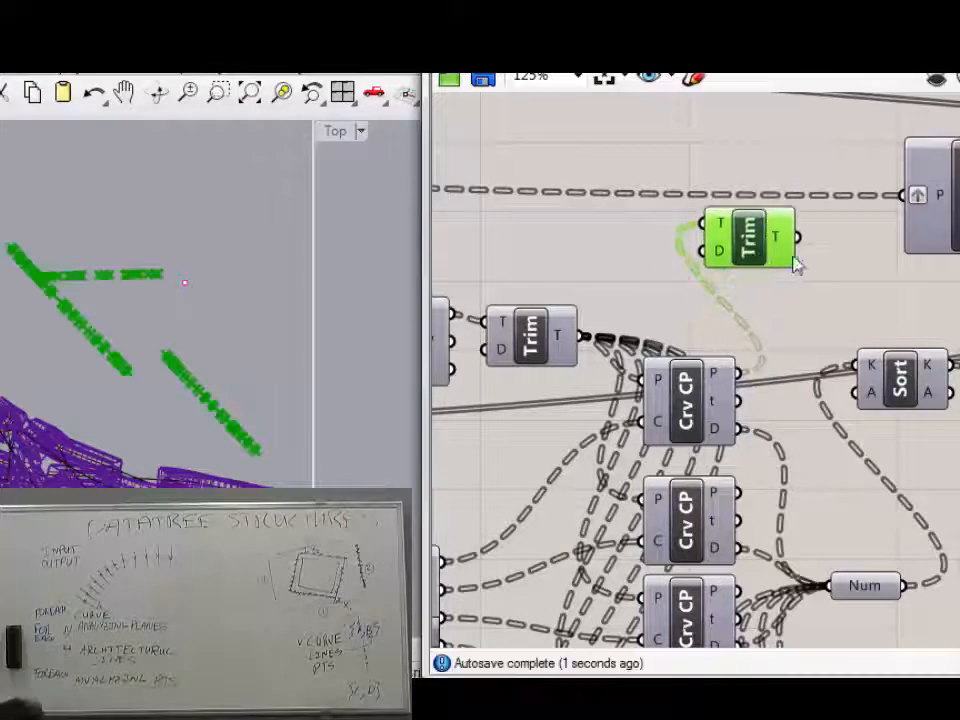
# Inspect the new Trim's output tree, set its depth to 2, and check the resulting output and component message.
pyautogui.moveTo(783, 243)
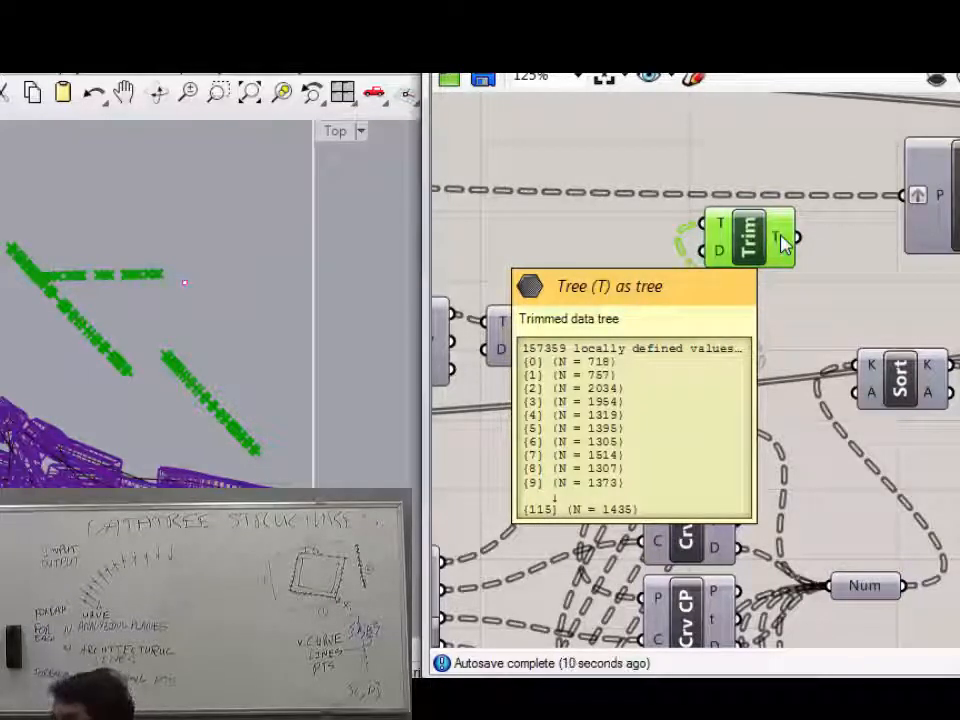
pyautogui.rightClick(723, 257)
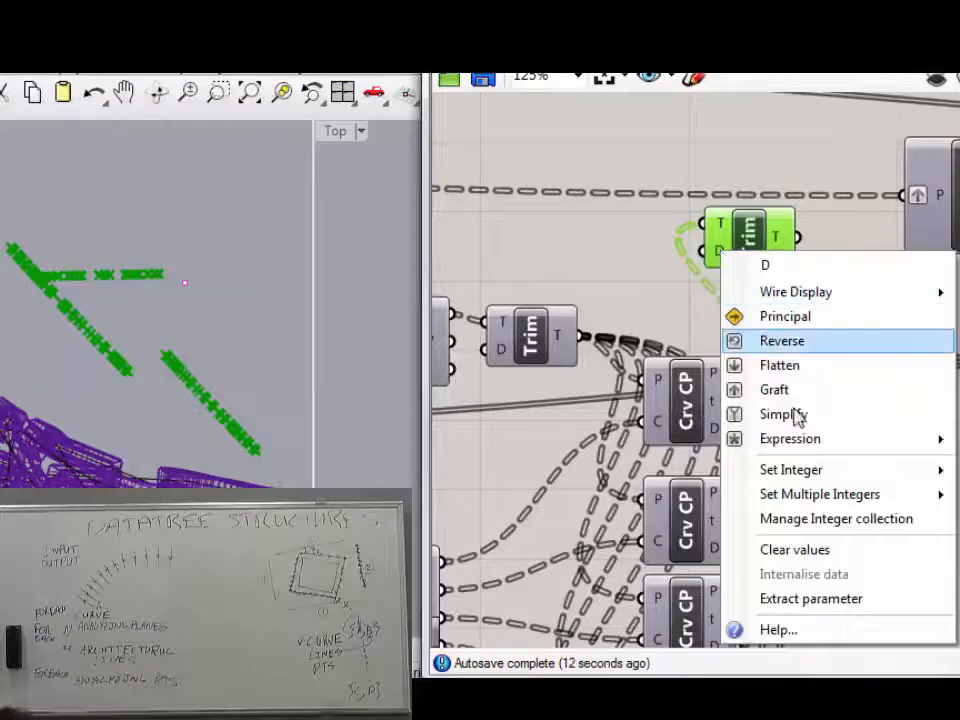
pyautogui.moveTo(815, 471)
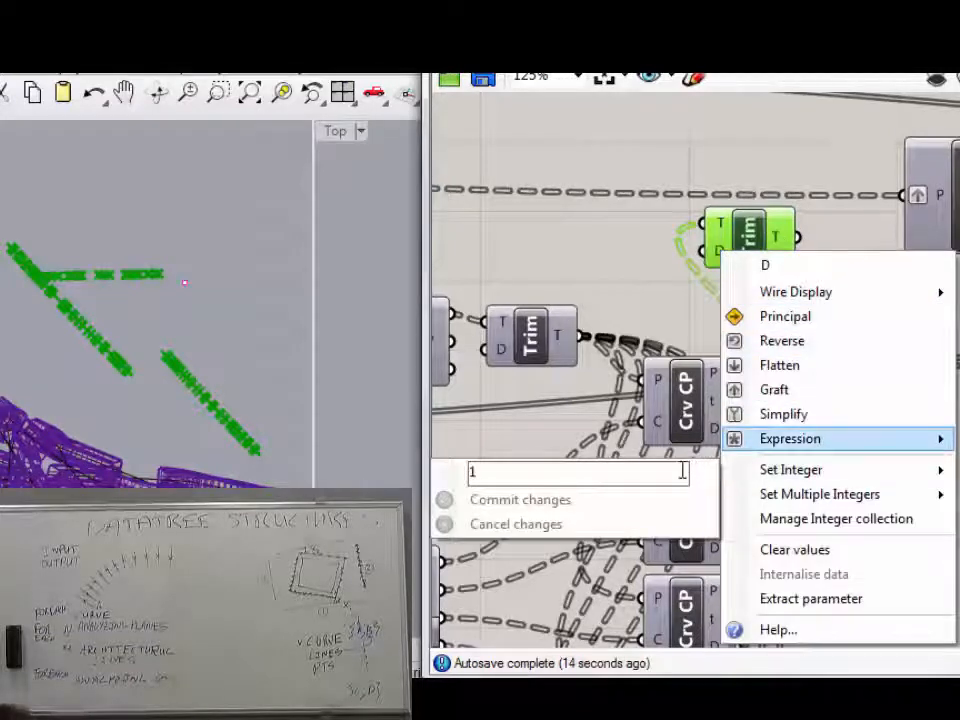
pyautogui.write('2')
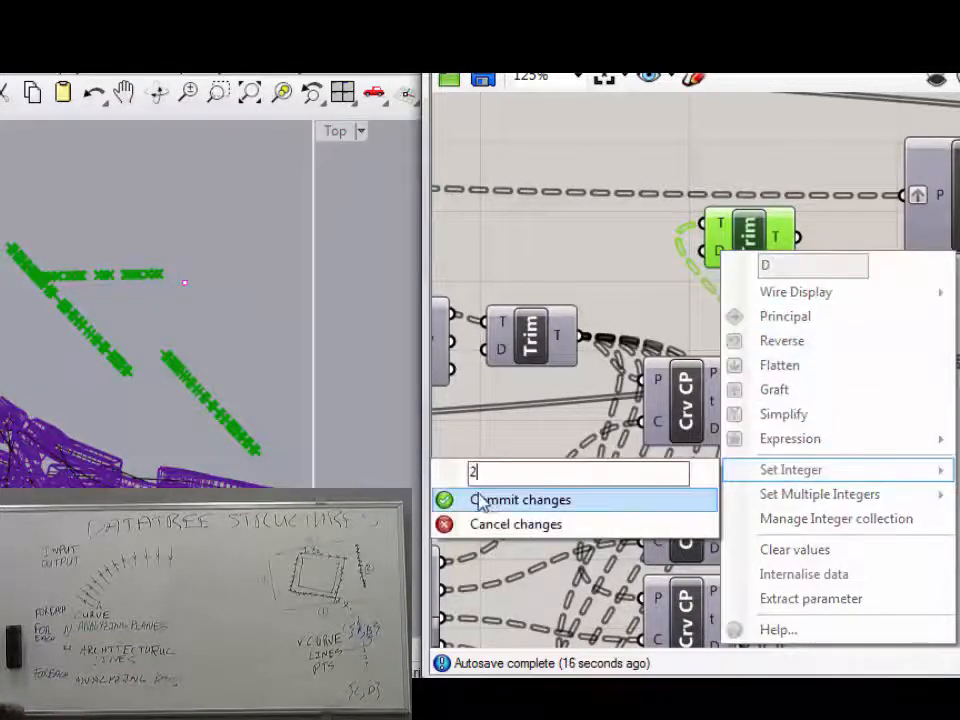
pyautogui.click(484, 500)
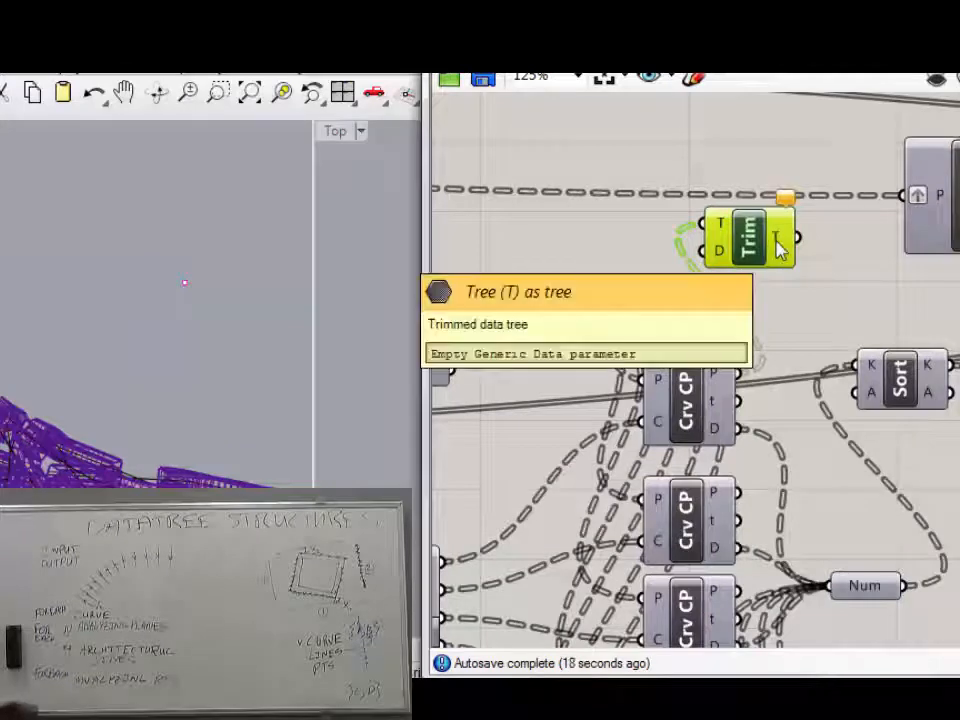
pyautogui.moveTo(796, 203)
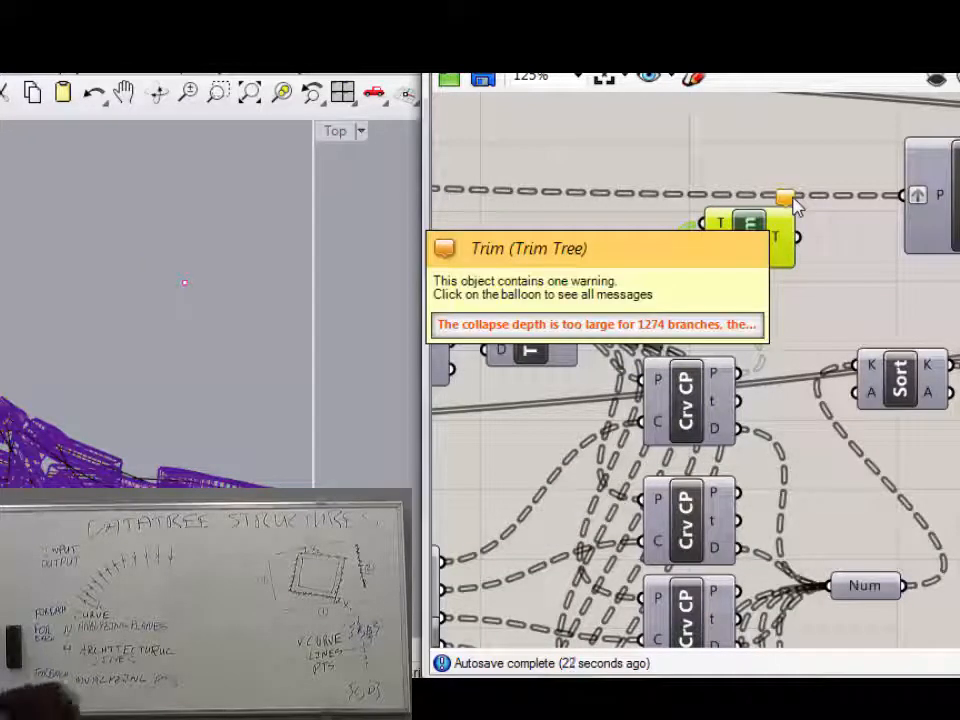
# Lower the new Trim's depth so its branches collapse to a single path level, and inspect the trimmed output tree.
pyautogui.click(852, 263)
pyautogui.hotkey('ctrl', 'z')
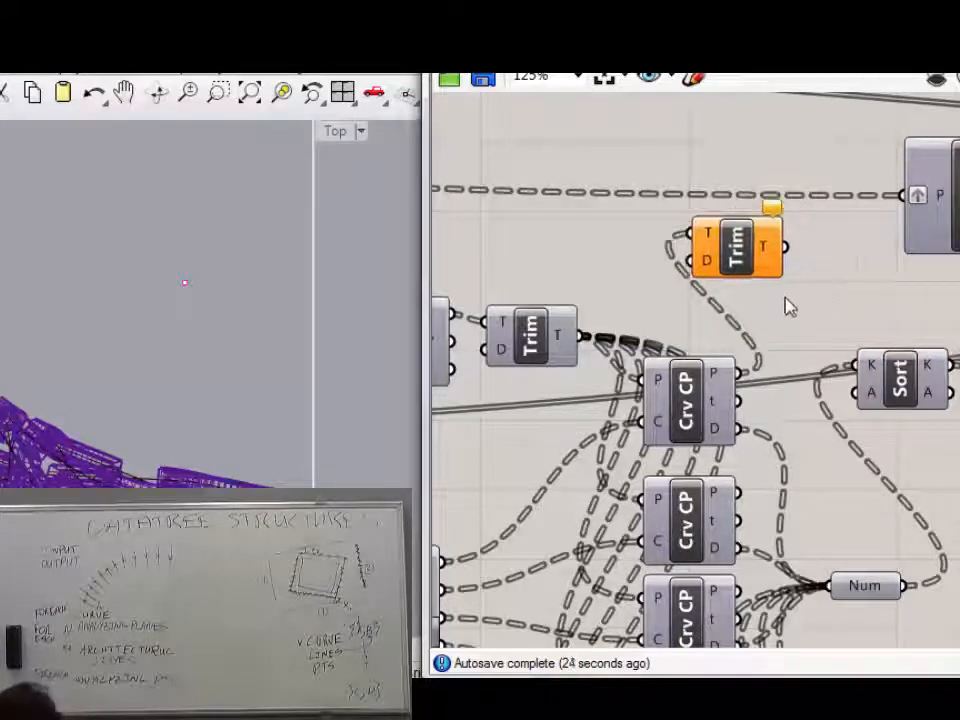
pyautogui.rightClick(716, 270)
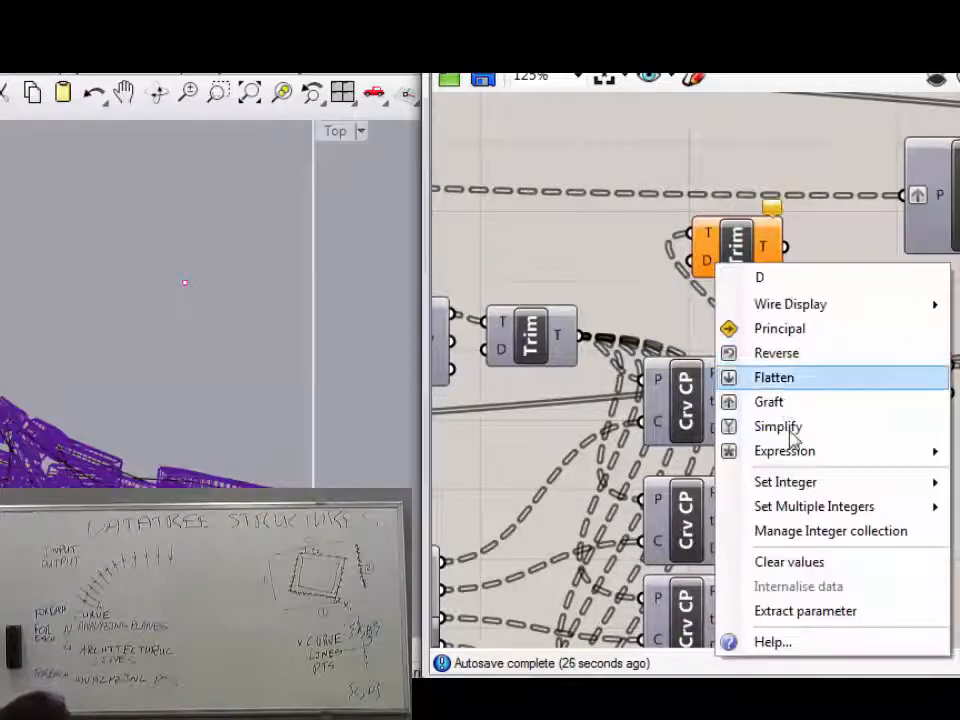
pyautogui.moveTo(810, 488)
pyautogui.click(469, 487)
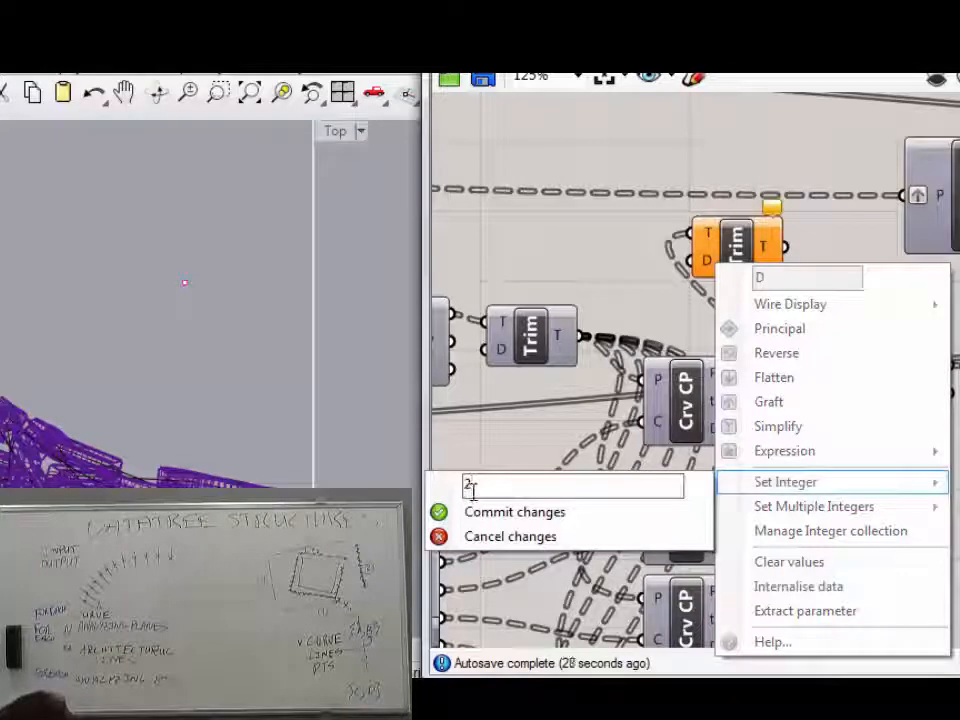
pyautogui.write('3')
pyautogui.click(466, 512)
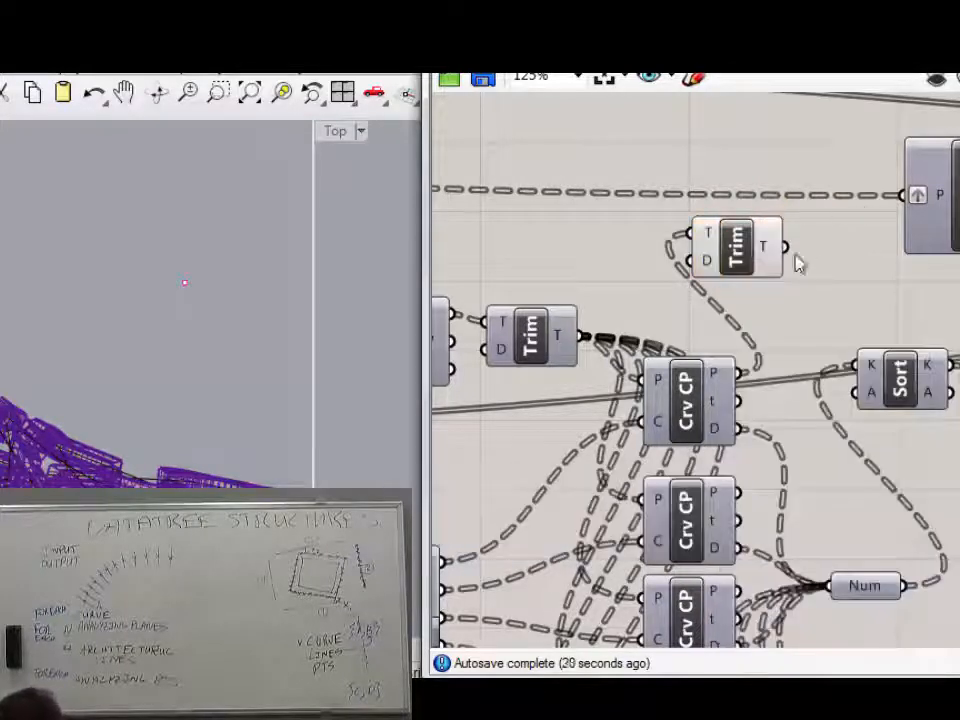
pyautogui.scroll(4, 797, 263)
pyautogui.moveTo(760, 248)
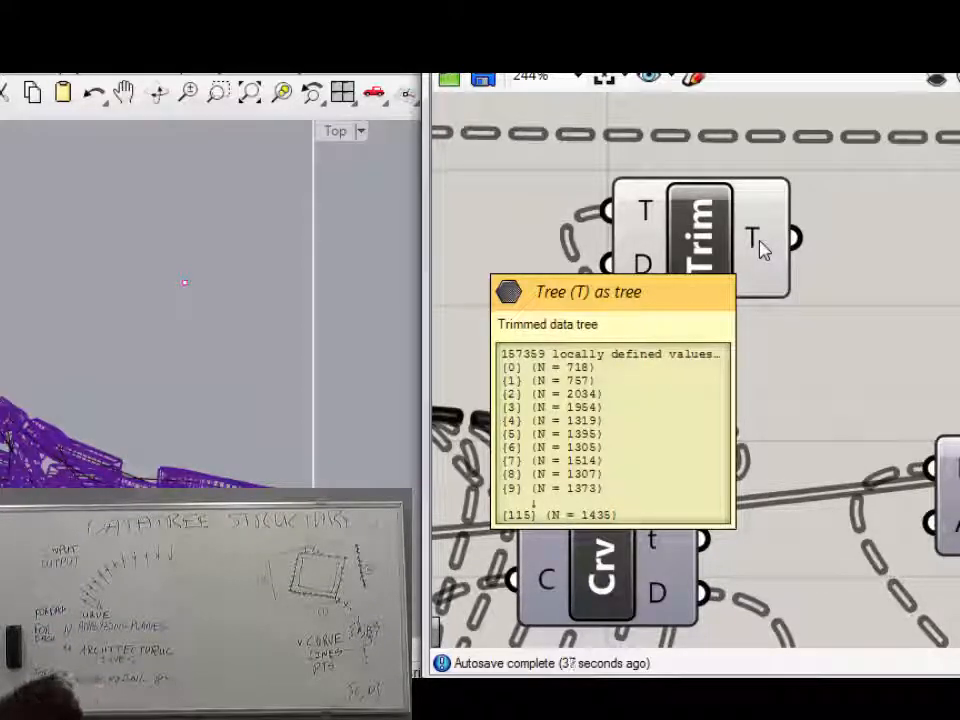
# Flatten the new Trim's tree output and inspect the resulting single list.
pyautogui.rightClick(762, 249)
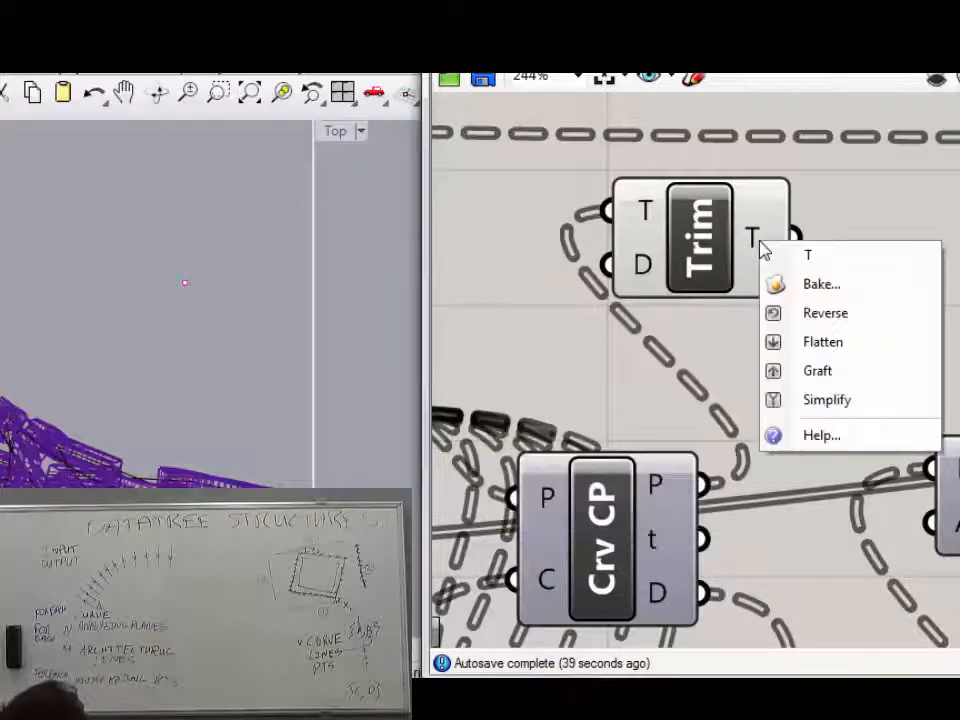
pyautogui.click(836, 342)
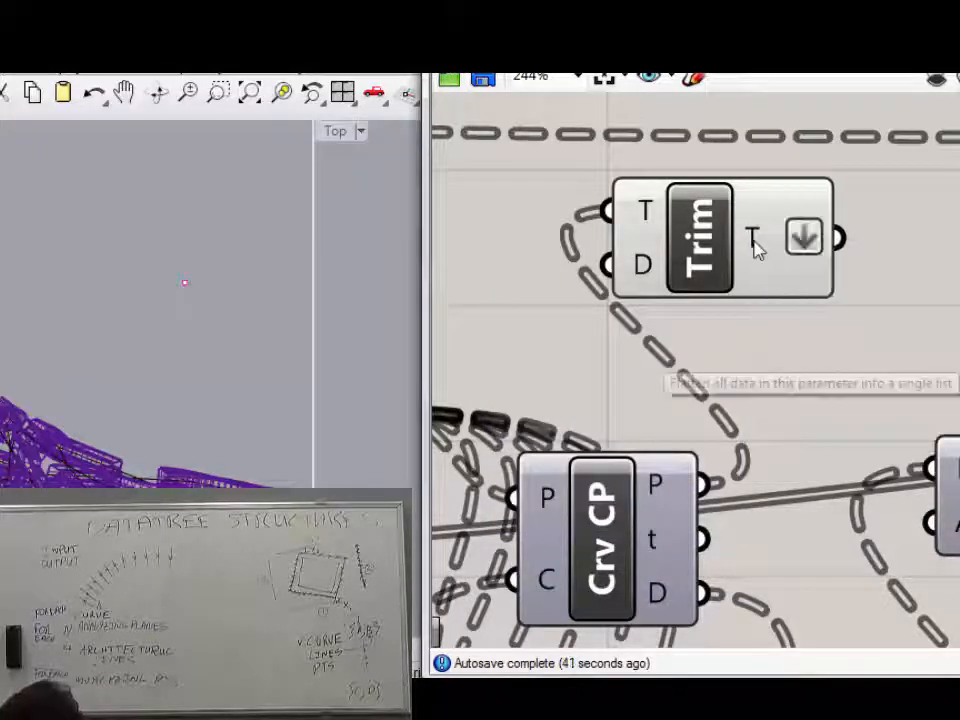
pyautogui.moveTo(757, 247)
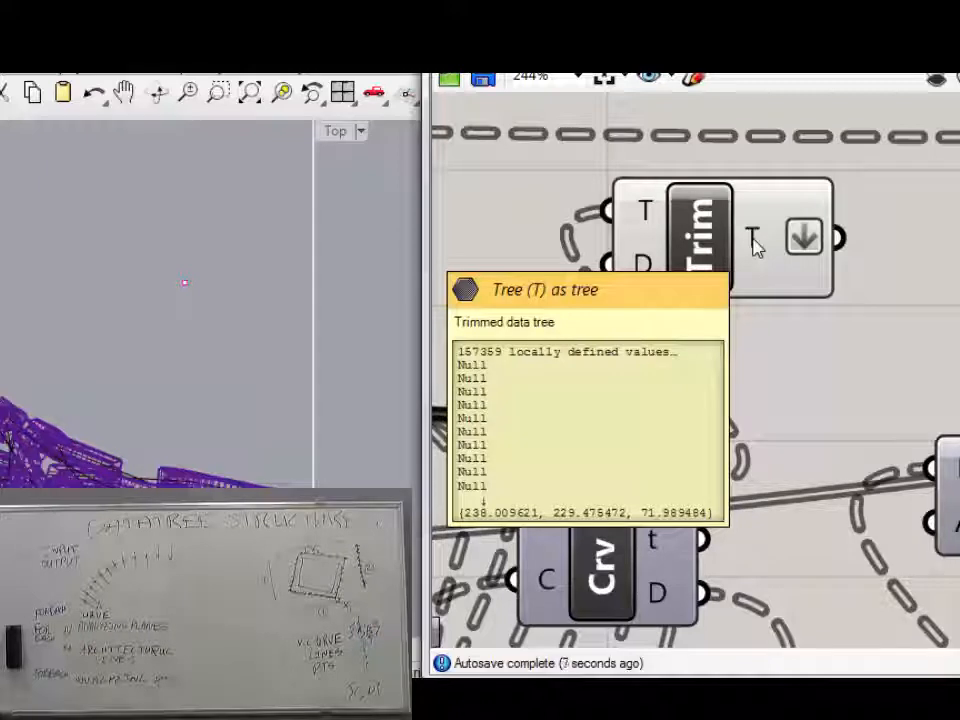
# Add a Graft Tree component beside the flattened Trim, read its description, and delete it again.
pyautogui.moveTo(684, 233); pyautogui.dragTo(541, 229, button='right')
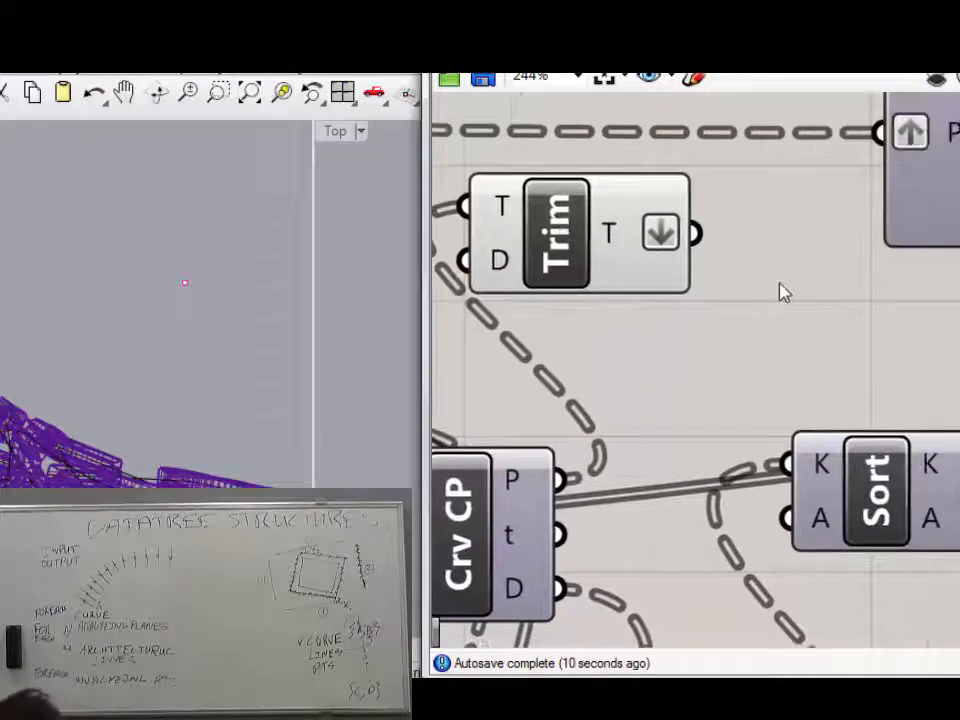
pyautogui.doubleClick(775, 292)
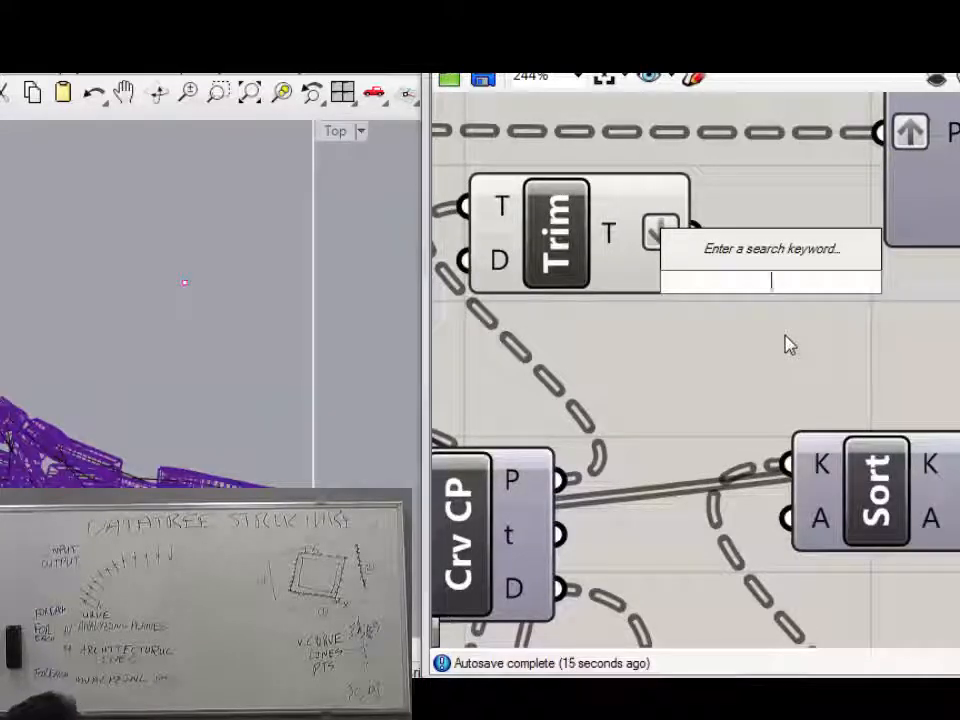
pyautogui.write('graft')
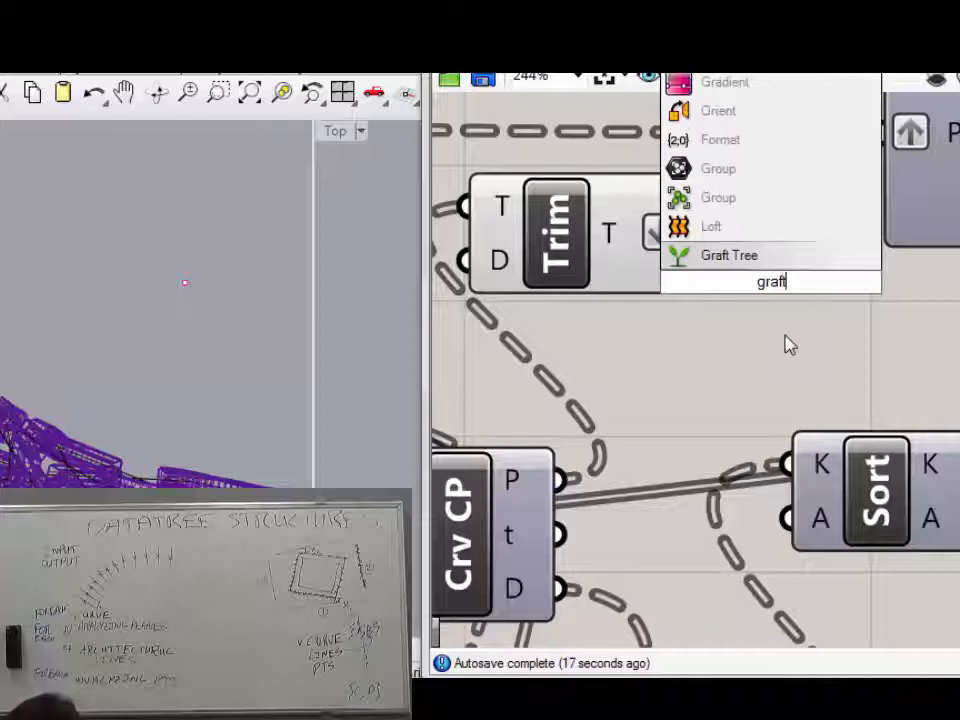
pyautogui.click(778, 263)
pyautogui.moveTo(778, 308); pyautogui.dragTo(815, 368)
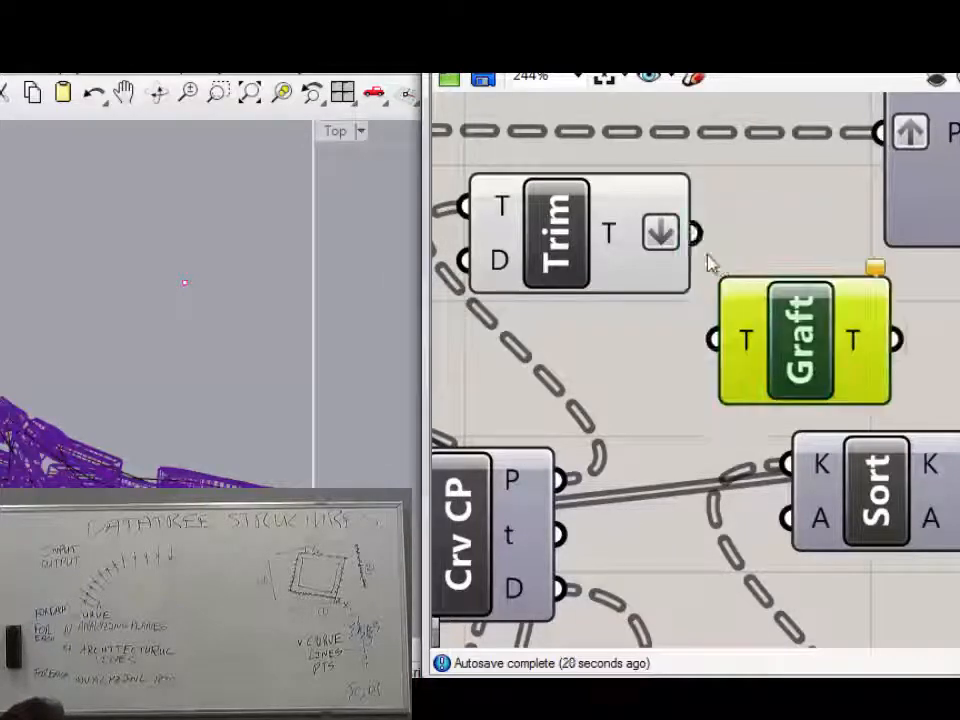
pyautogui.moveTo(612, 236)
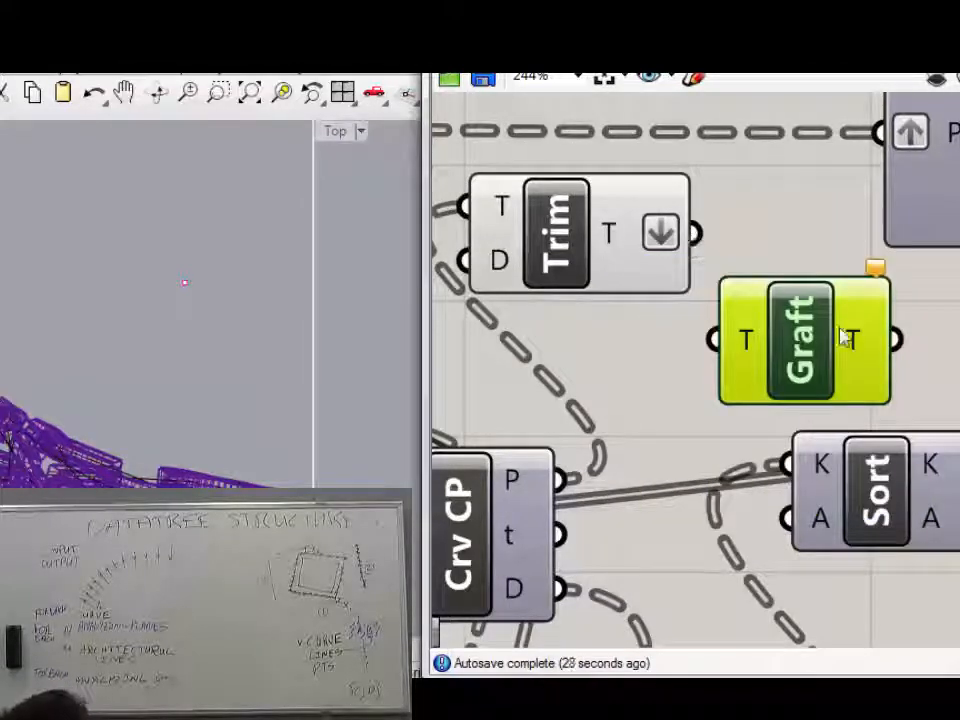
pyautogui.moveTo(790, 354); pyautogui.dragTo(795, 356)
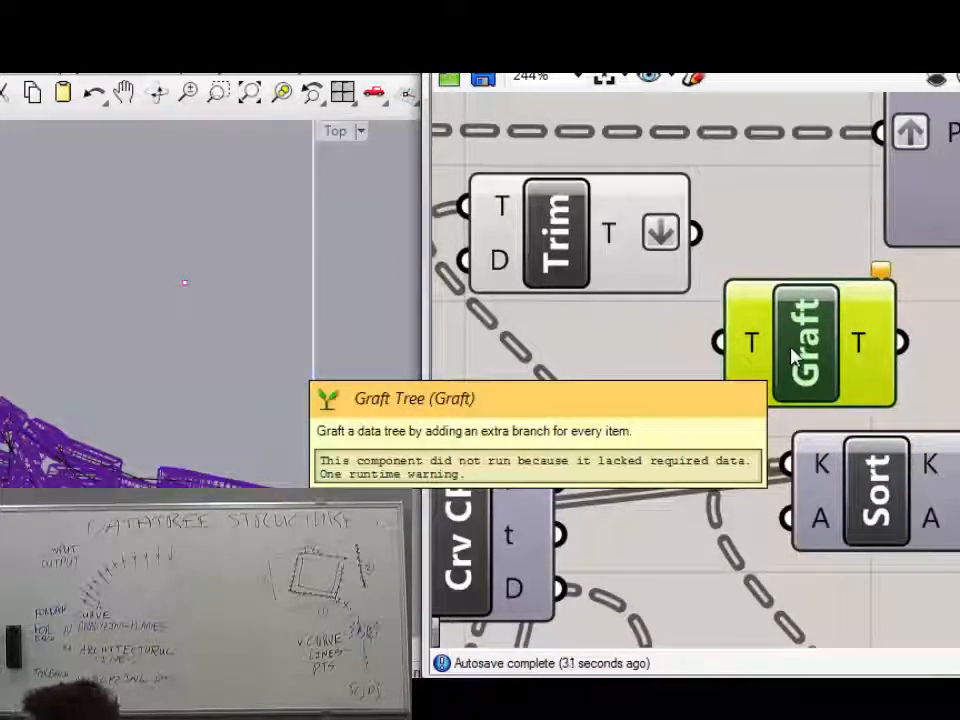
pyautogui.press('Delete')
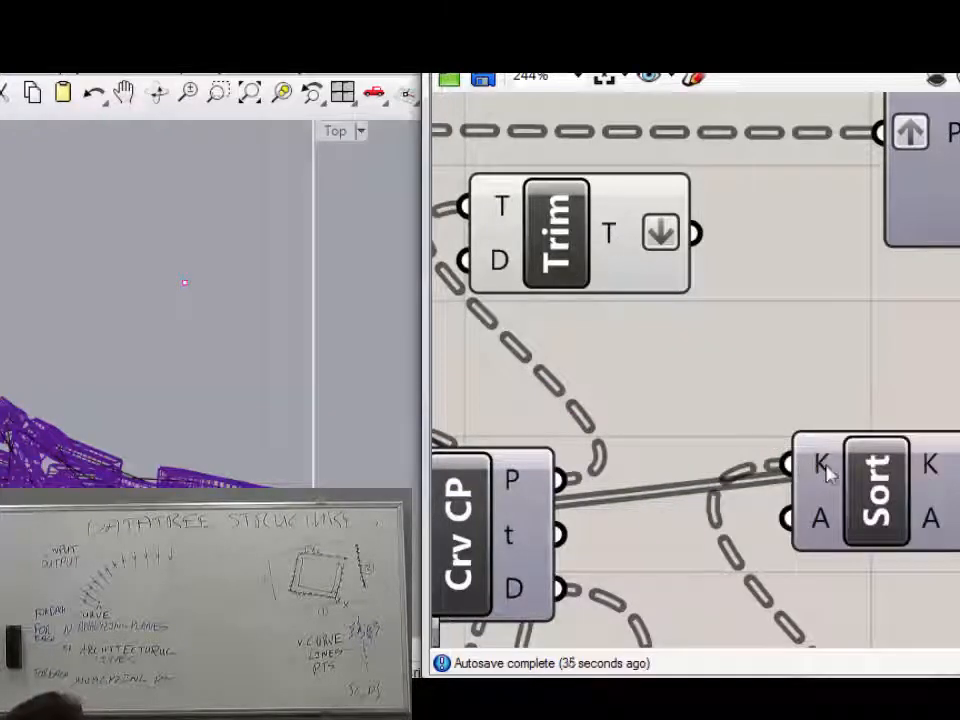
# Review the data-tree options on the Sort's K input and the Trim's output, and look through the utility component list.
pyautogui.rightClick(826, 474)
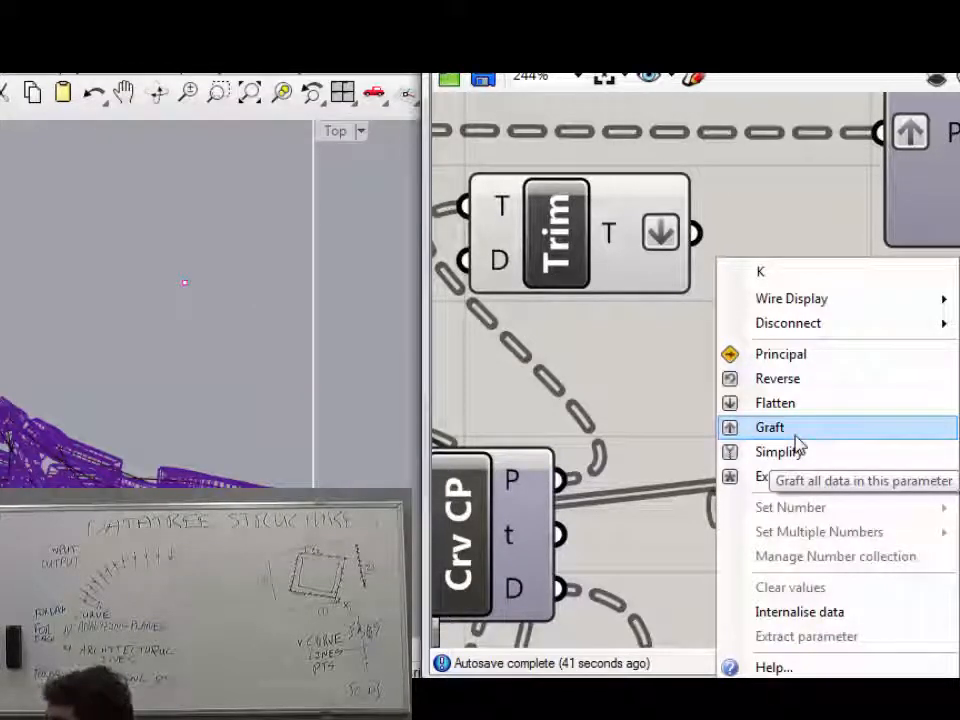
pyautogui.click(722, 378)
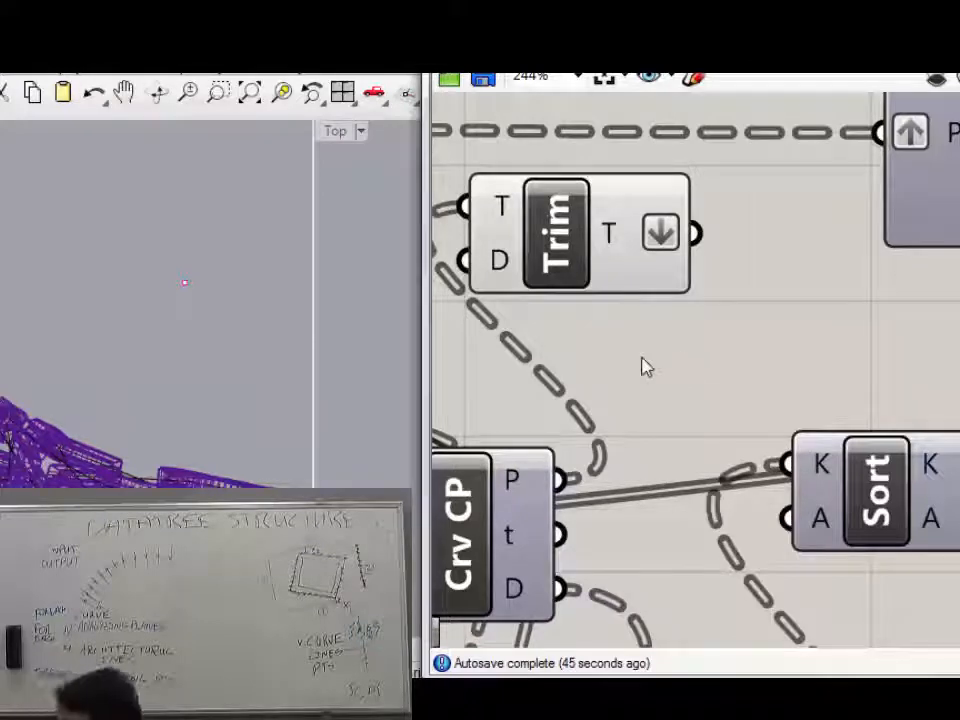
pyautogui.rightClick(608, 238)
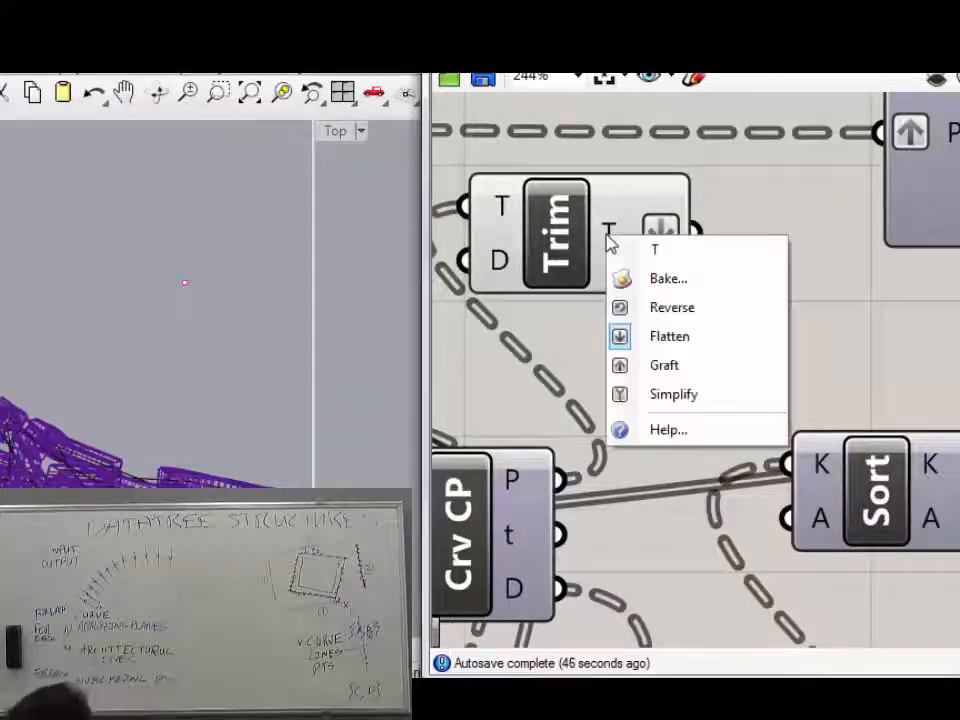
pyautogui.click(562, 256)
pyautogui.click(735, 235)
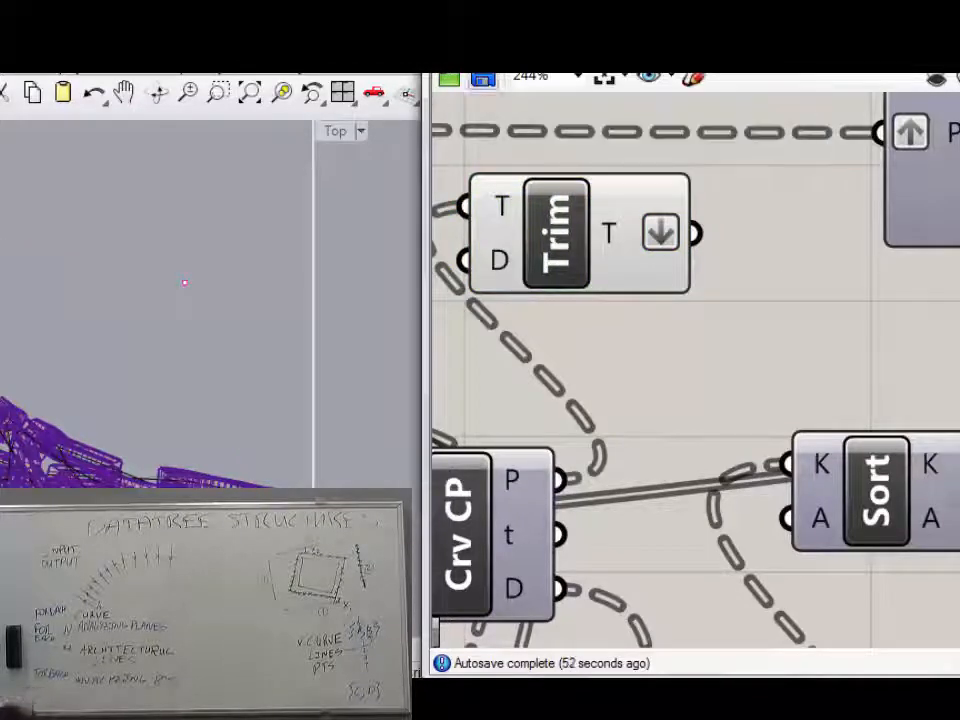
pyautogui.click(868, 55)
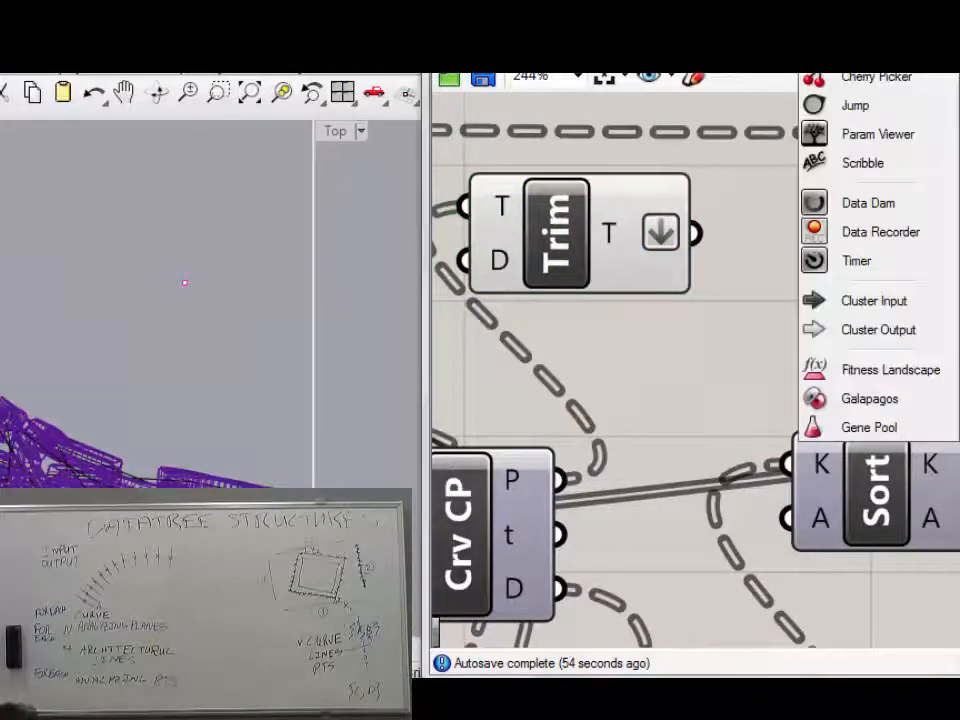
pyautogui.click(893, 208)
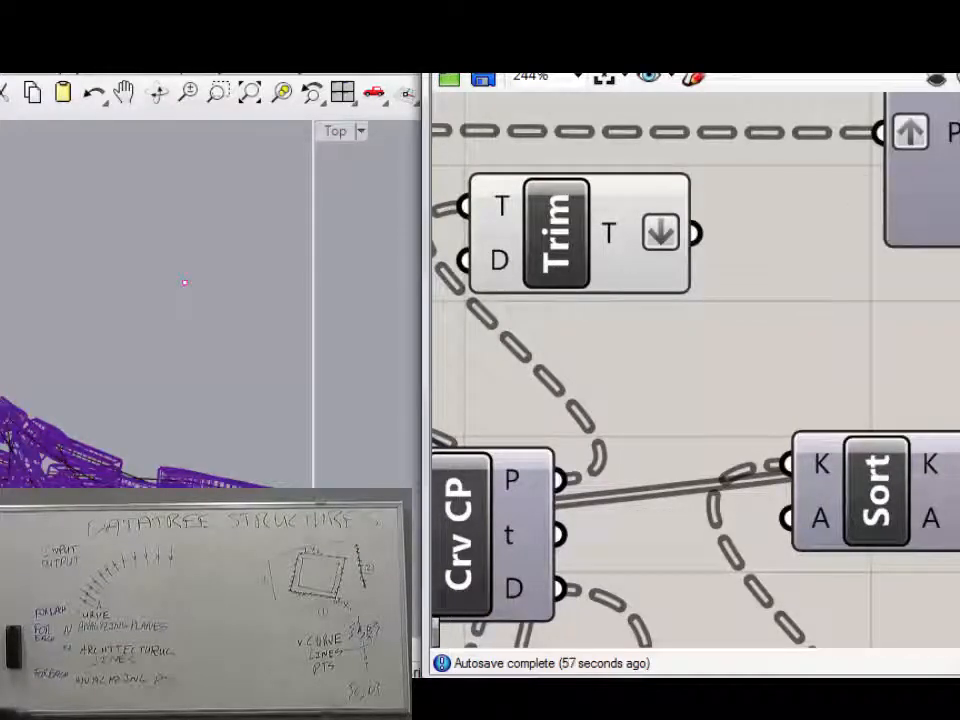
pyautogui.click(872, 55)
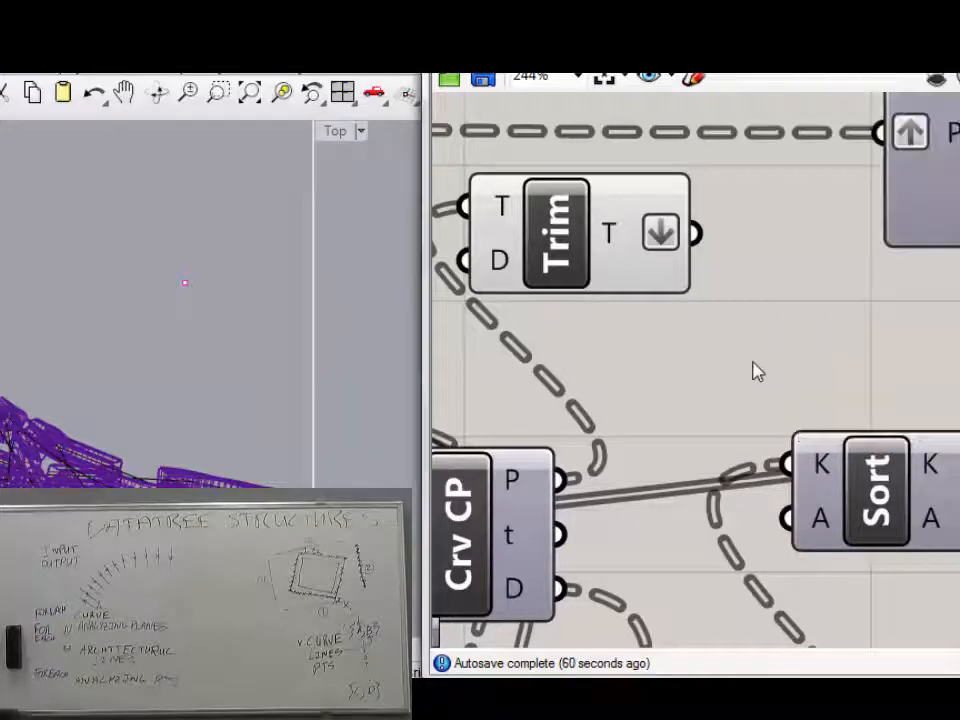
# Delete the Trim component placed above the first Crv CP.
pyautogui.scroll(-4, 740, 345)
pyautogui.scroll(2, 700, 295)
pyautogui.click(672, 280)
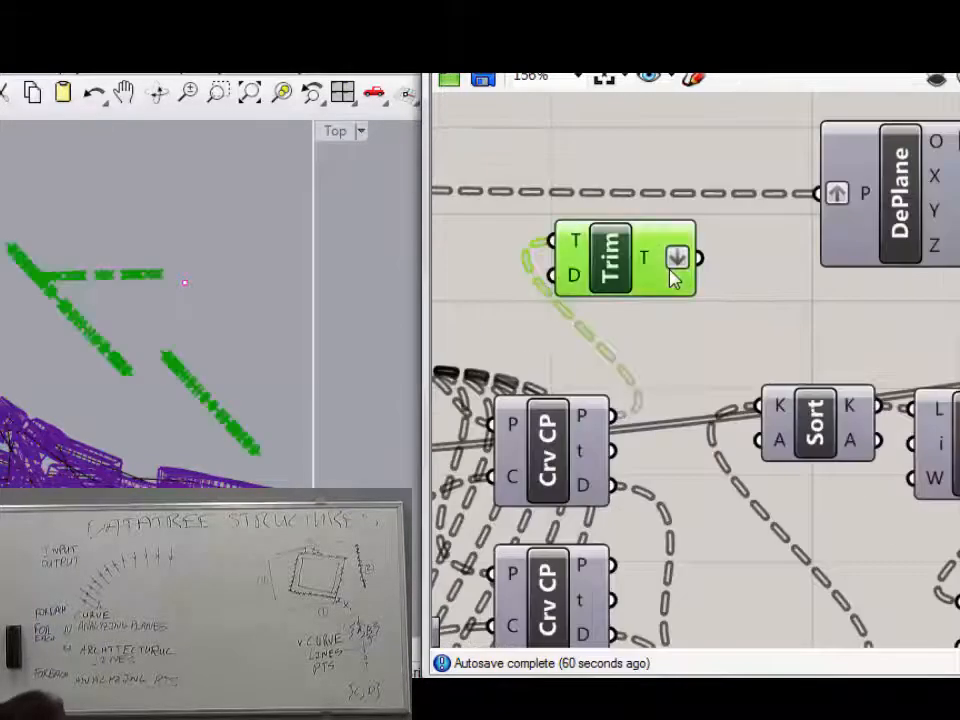
pyautogui.press('Delete')
# Select the Num component to highlight the distance wires it collects from the Crv CP components.
pyautogui.moveTo(628, 317); pyautogui.dragTo(652, 233, button='right')
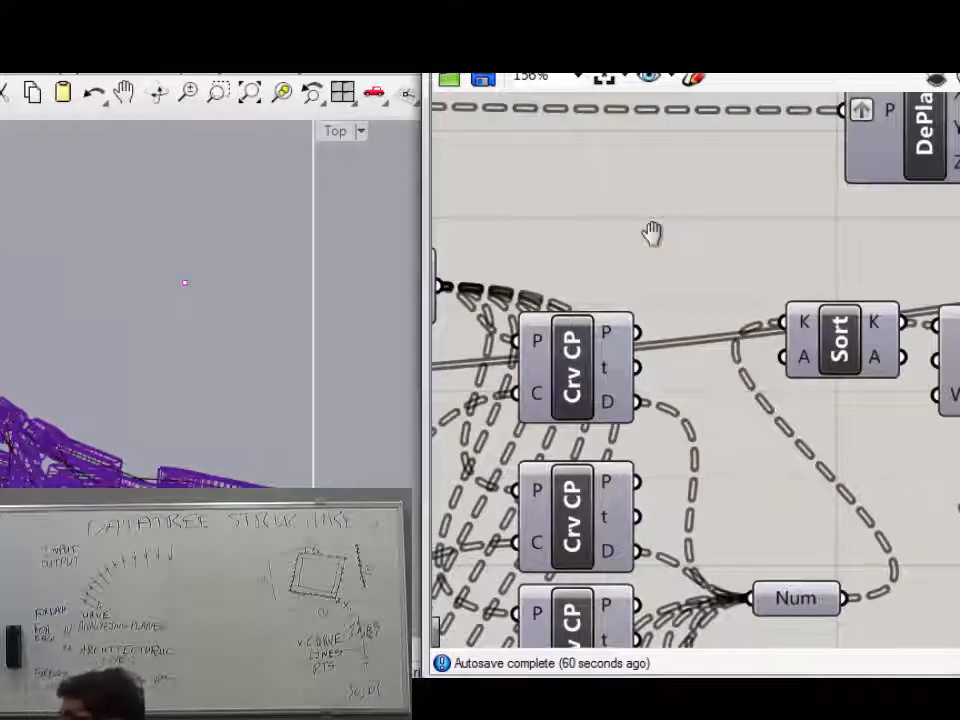
pyautogui.moveTo(670, 322); pyautogui.dragTo(681, 189, button='right')
pyautogui.scroll(-2, 681, 189)
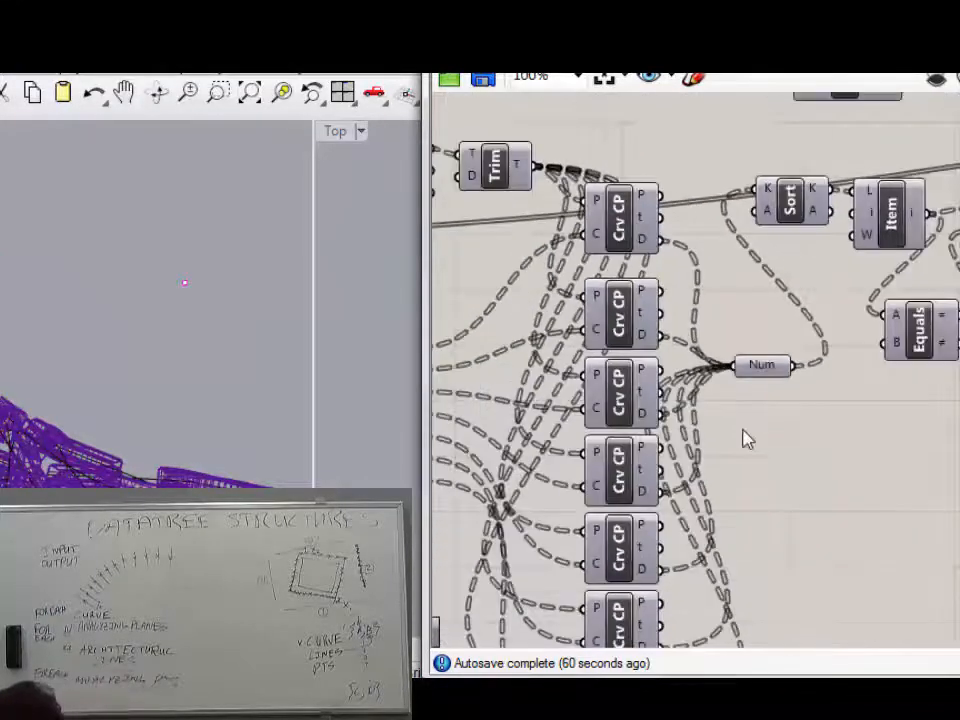
pyautogui.click(756, 371)
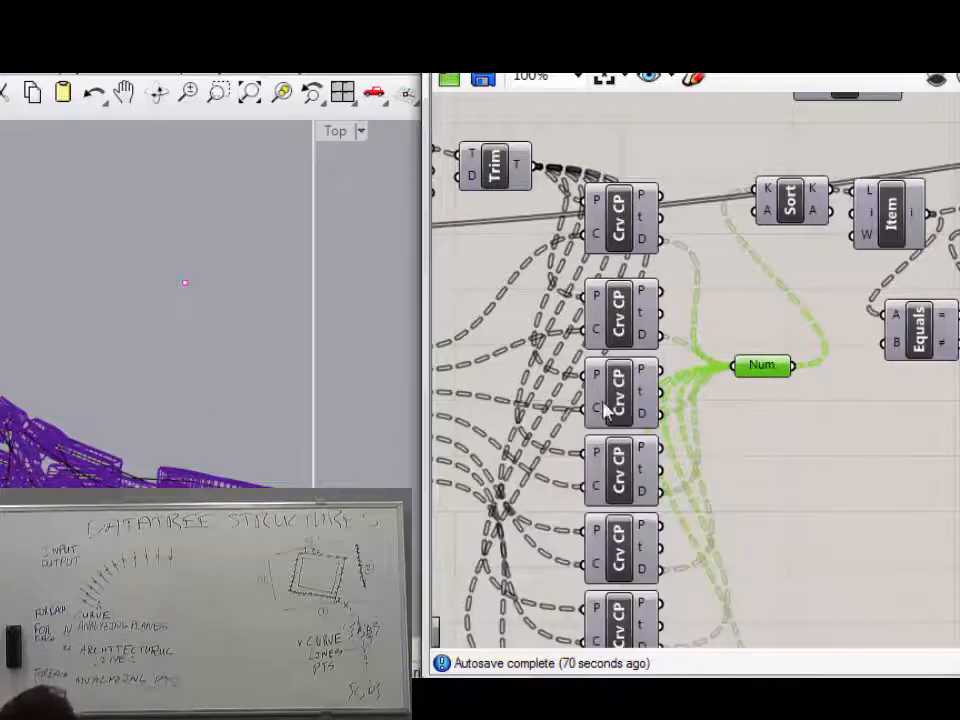
# Inspect the branch structure of the CP component's control points and of the Envelope/Plane intersection output.
pyautogui.moveTo(698, 228); pyautogui.dragTo(843, 272, button='right')
pyautogui.scroll(-2, 842, 271)
pyautogui.scroll(2, 666, 342)
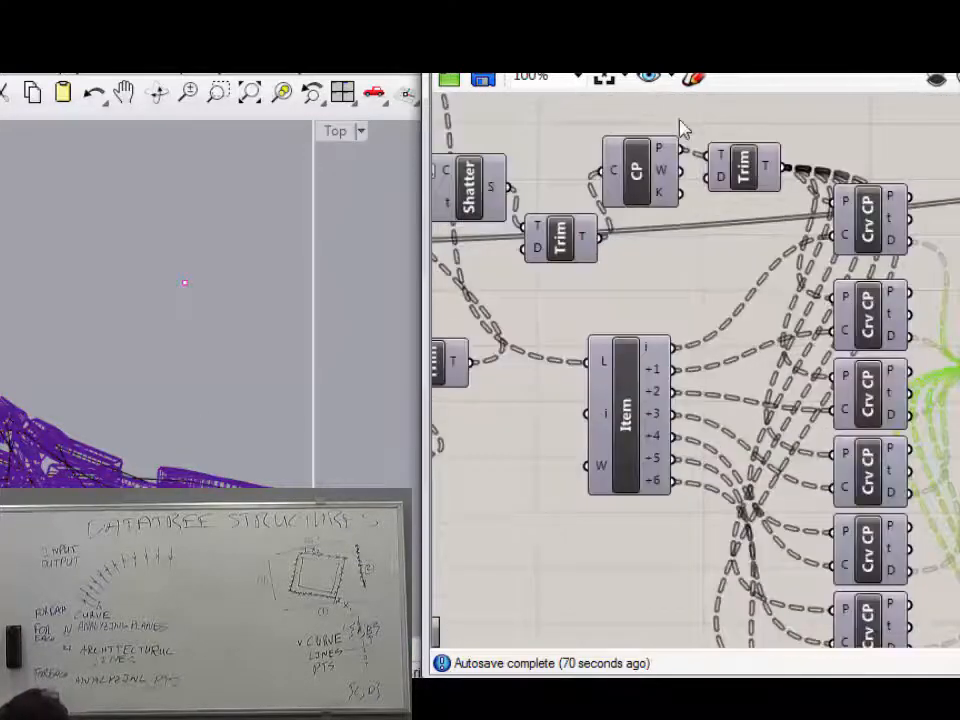
pyautogui.moveTo(665, 156); pyautogui.dragTo(686, 208, button='right')
pyautogui.moveTo(694, 203)
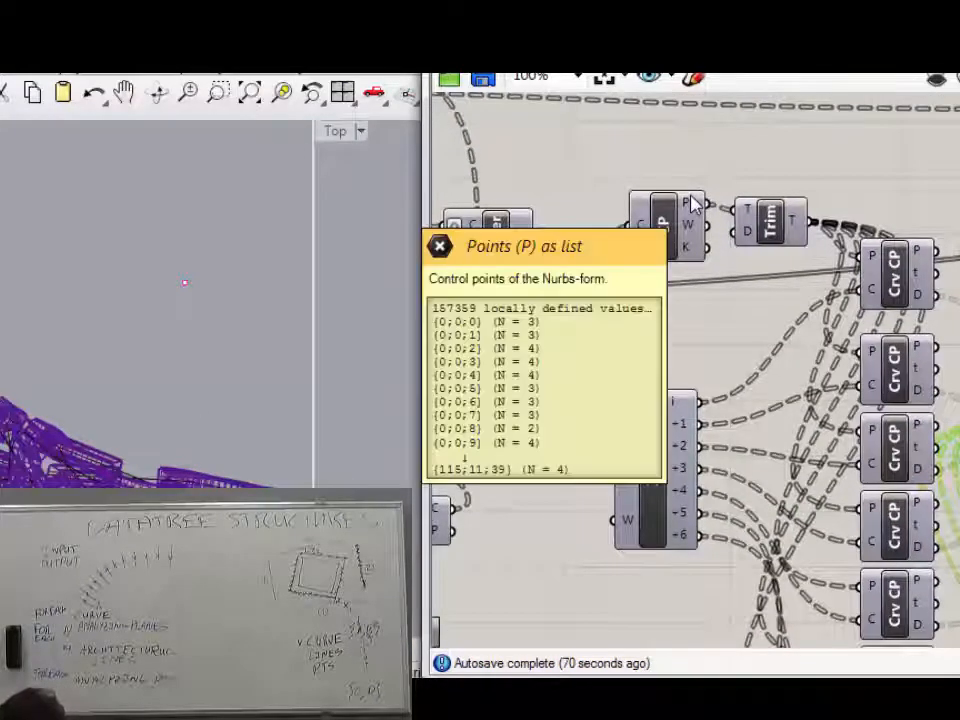
pyautogui.moveTo(671, 281); pyautogui.dragTo(838, 288, button='right')
pyautogui.moveTo(570, 297); pyautogui.dragTo(672, 374, button='right')
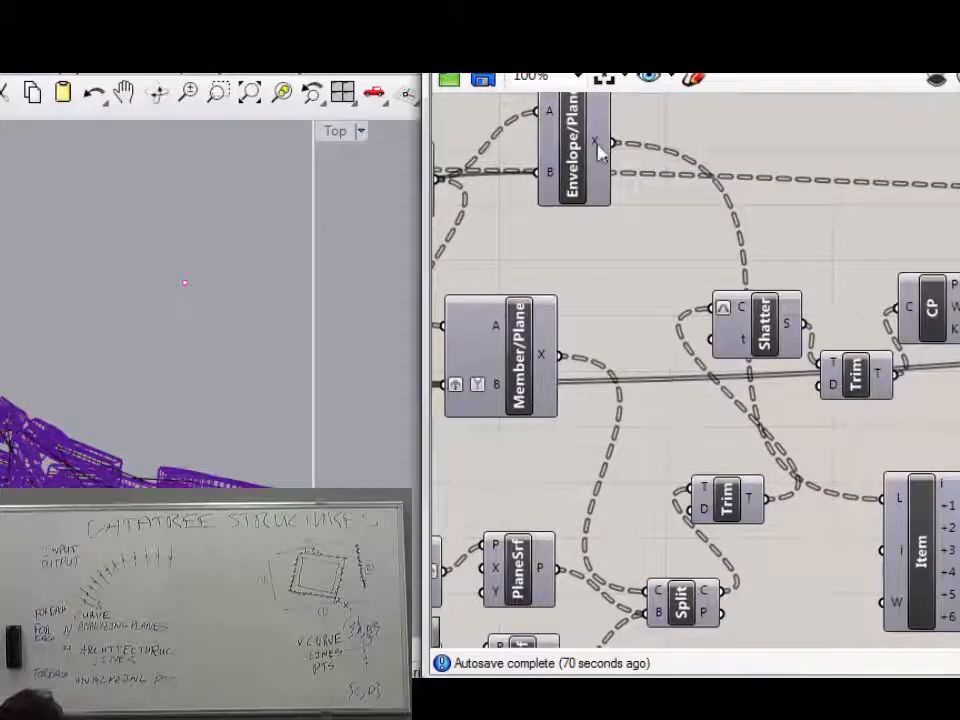
pyautogui.moveTo(603, 144)
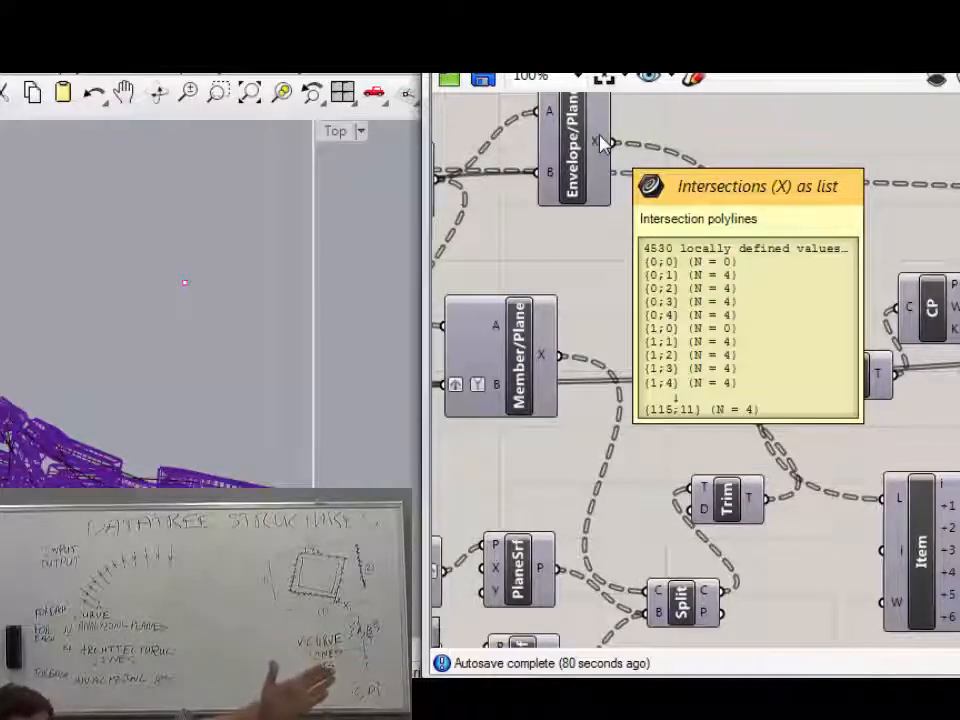
# Inspect the tree output by the Trim that feeds the Crv CP components, to compare it with the Envelope/Plane branches.
pyautogui.moveTo(645, 322); pyautogui.dragTo(478, 274, button='right')
pyautogui.moveTo(890, 316); pyautogui.dragTo(690, 314, button='right')
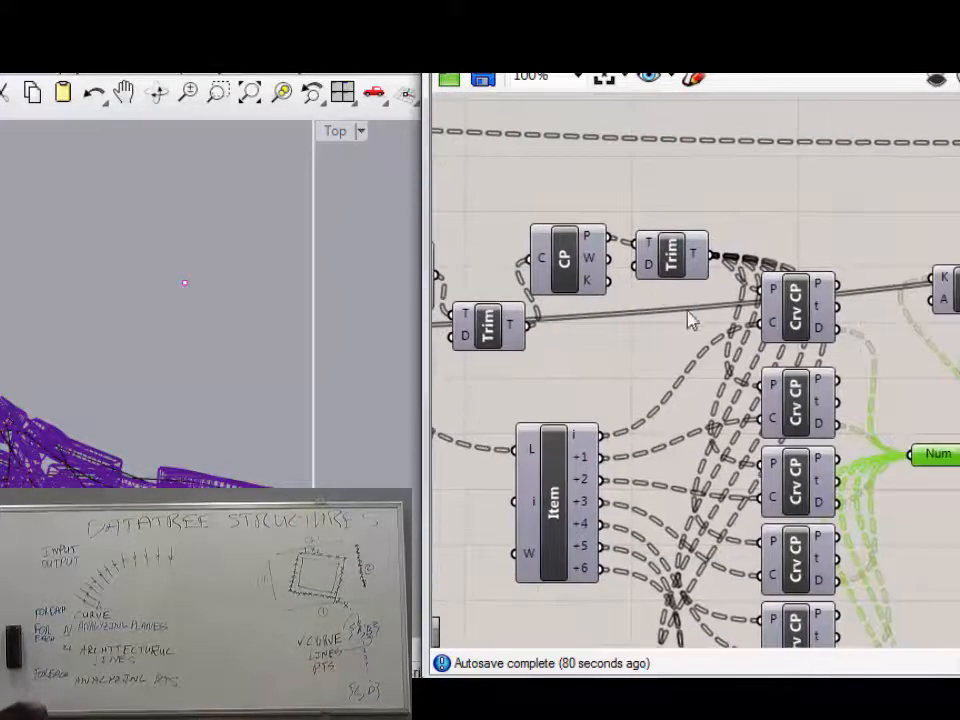
pyautogui.scroll(1, 690, 284)
pyautogui.moveTo(701, 256)
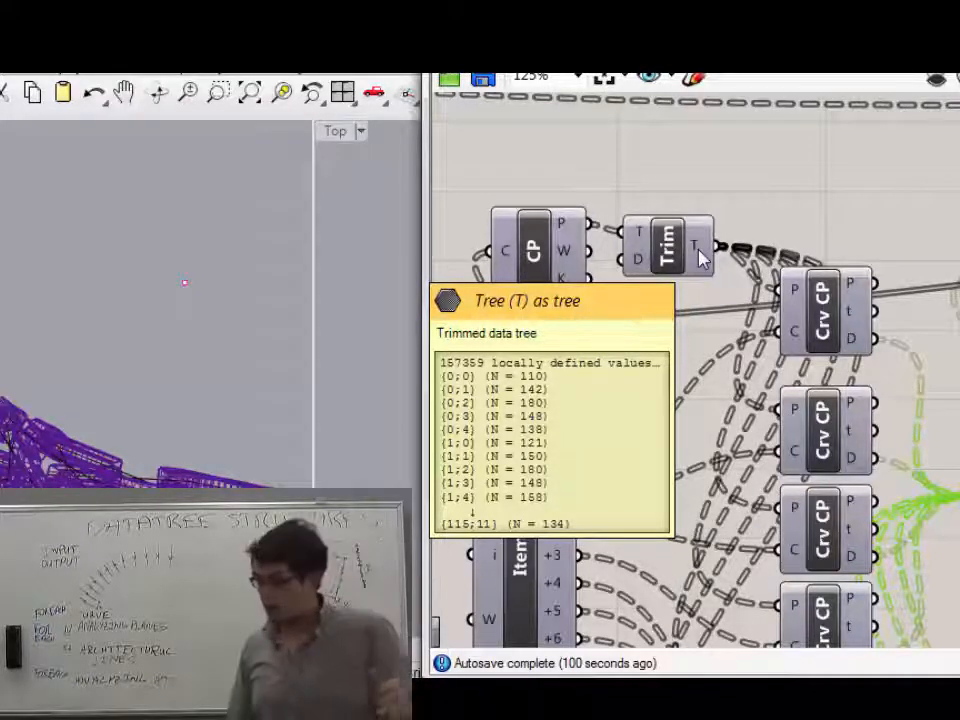
# Reposition the Grasshopper window so that more of the Rhino interface behind it is uncovered.
pyautogui.scroll(-6, 777, 222)
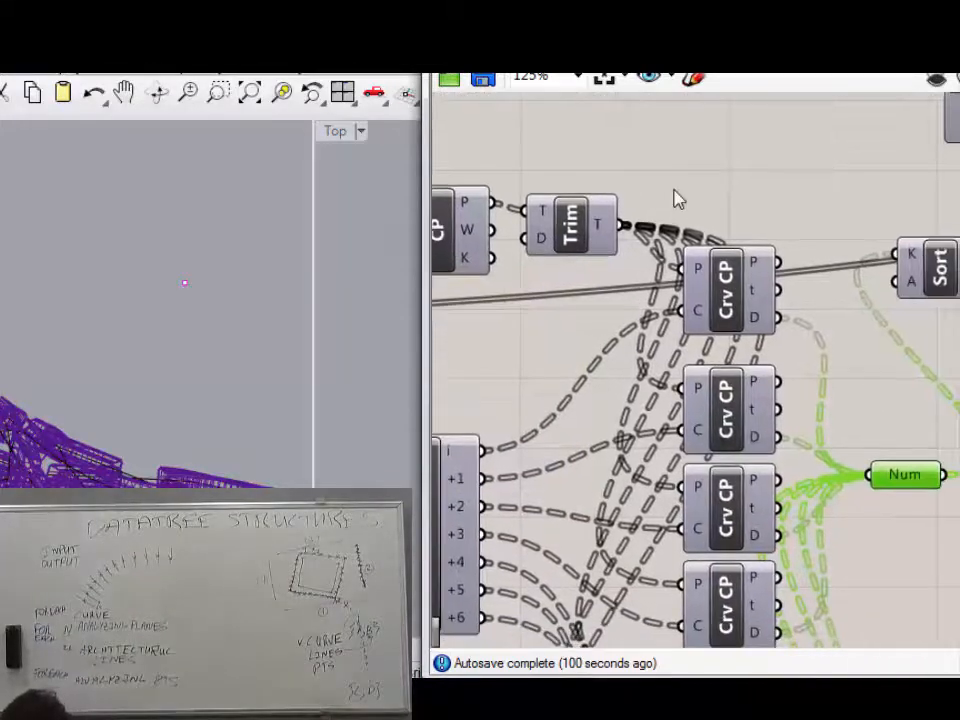
pyautogui.moveTo(938, 62); pyautogui.dragTo(629, 62)
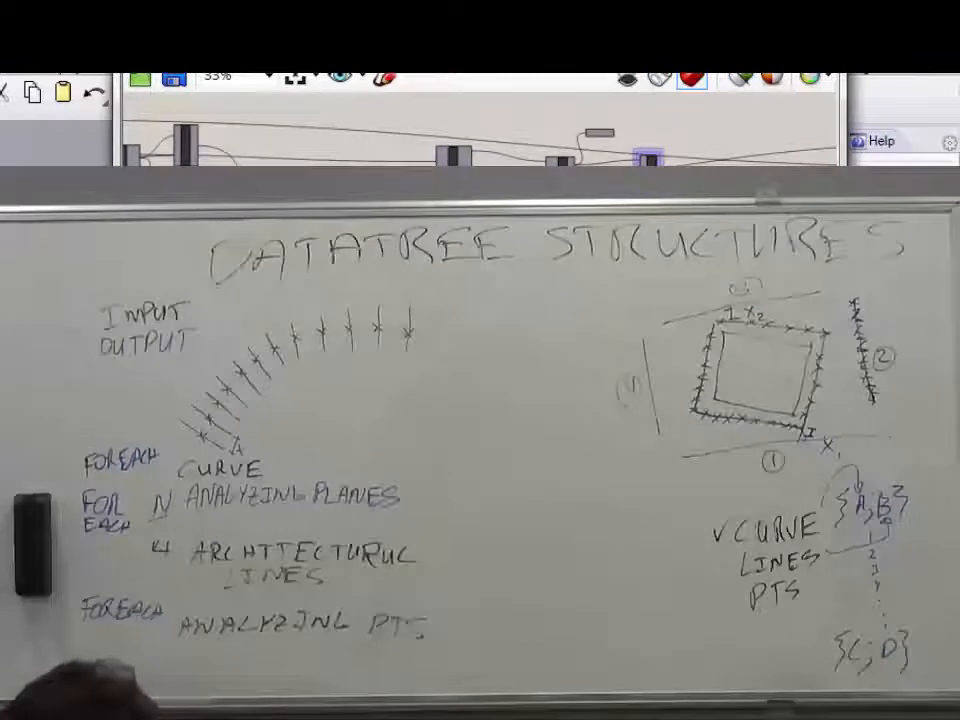
pyautogui.moveTo(400, 62); pyautogui.dragTo(947, 62)
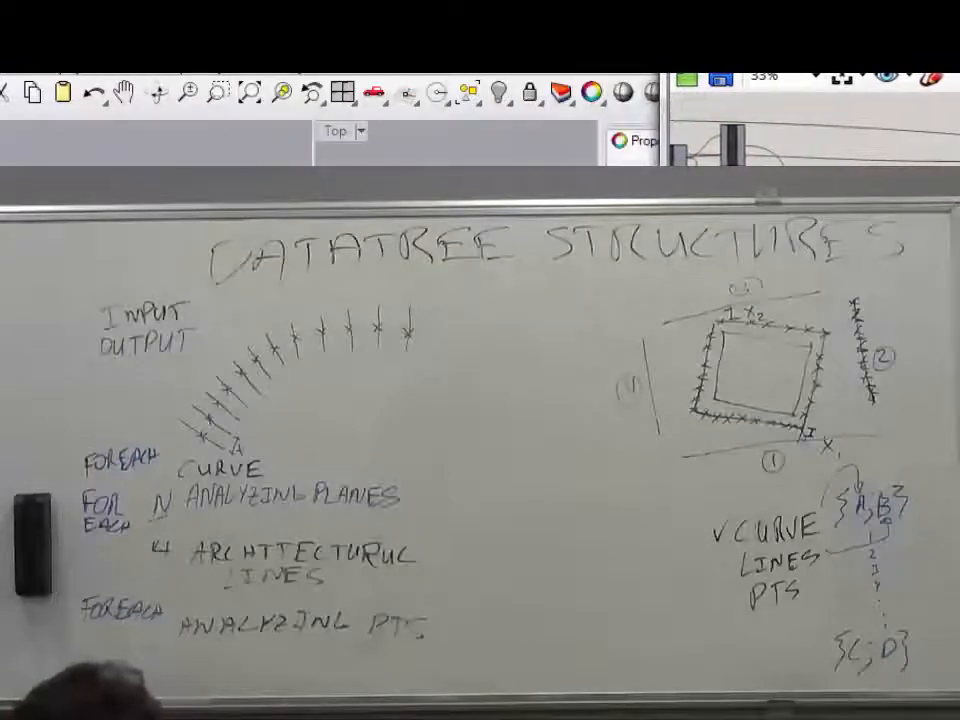
# Widen the Top viewport and examine the clash distance legend against the colour-coded members in the Perspective view.
pyautogui.moveTo(150, 300); pyautogui.dragTo(160, 275, button='right')
pyautogui.scroll(5, 156, 230)
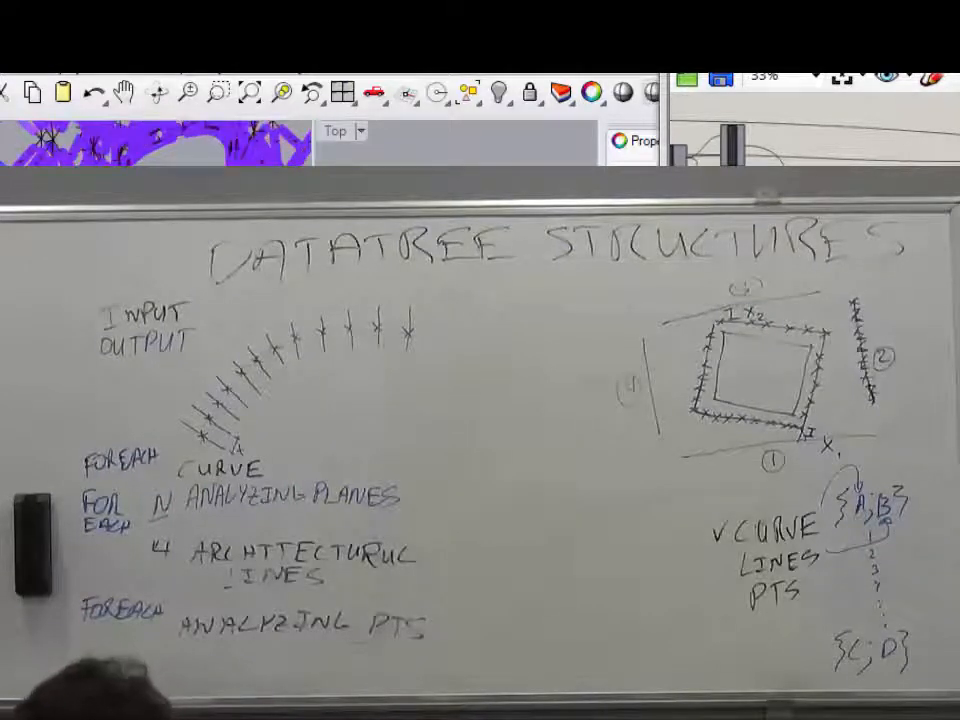
pyautogui.scroll(3, 160, 260)
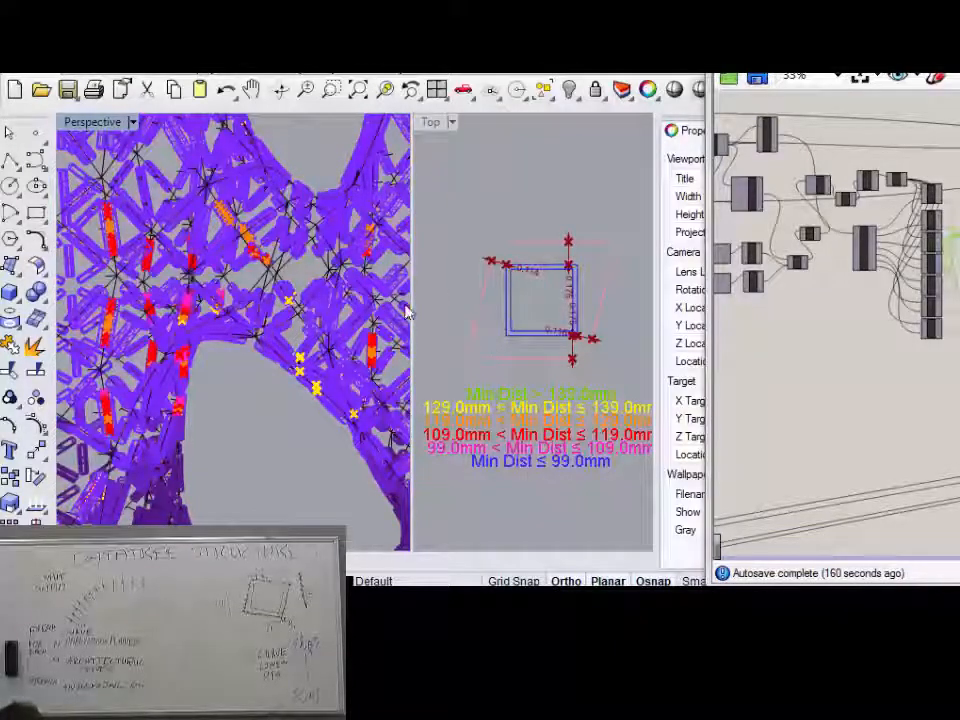
pyautogui.moveTo(410, 316); pyautogui.dragTo(348, 316)
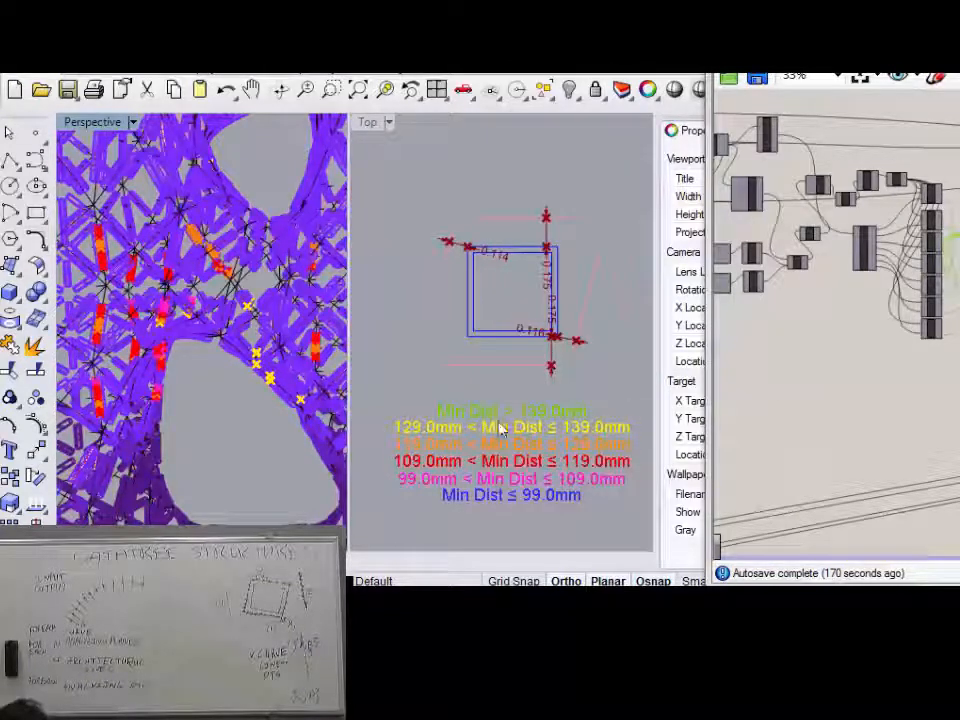
pyautogui.scroll(2, 516, 426)
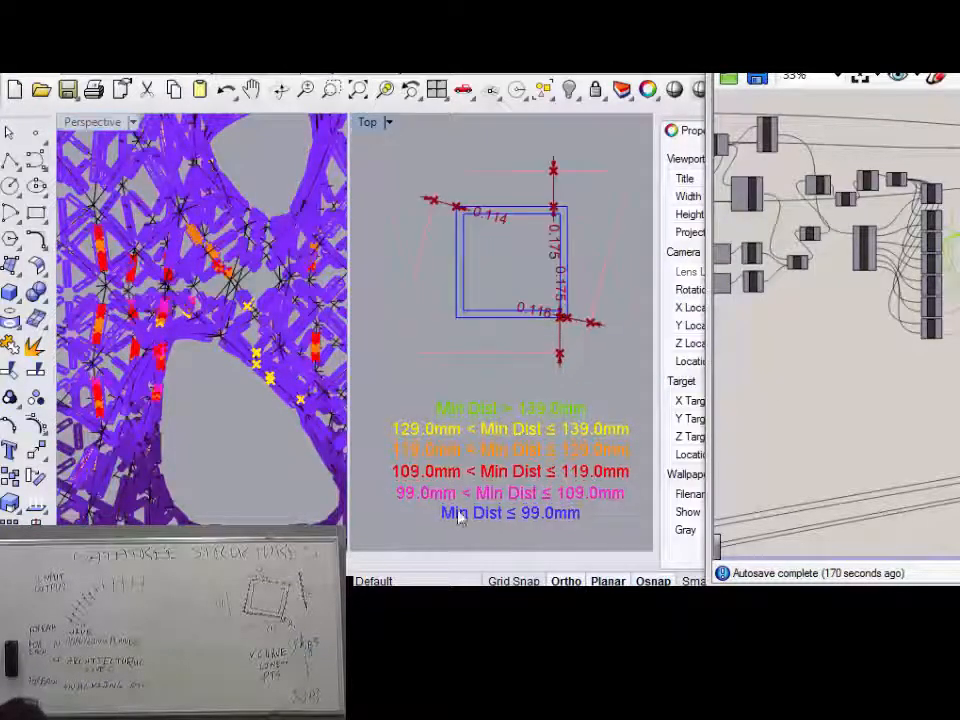
pyautogui.scroll(1, 481, 530)
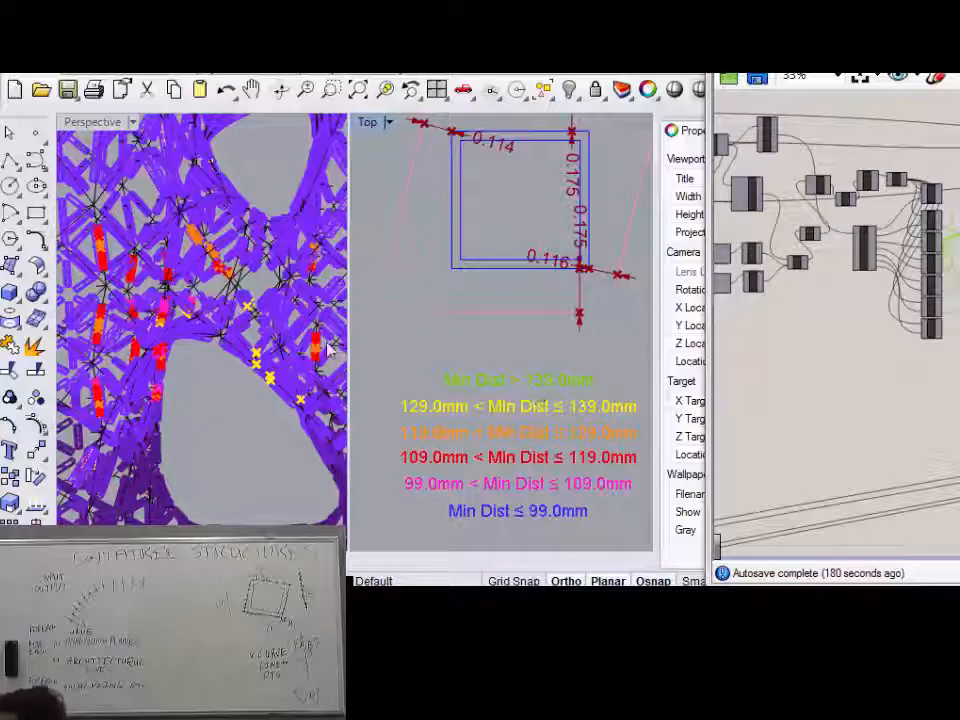
pyautogui.moveTo(197, 369); pyautogui.dragTo(256, 298, button='right')
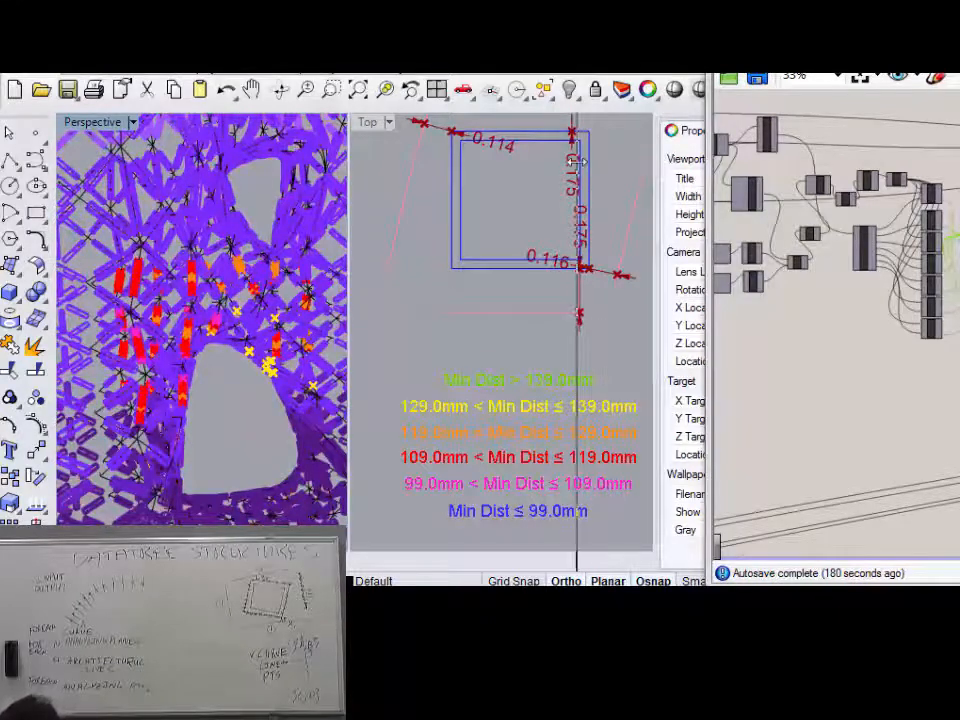
# Uncover the layer list and hide the London's Centerlines layer and the 1760_20a_EXO_EWS011 reference layer.
pyautogui.moveTo(655, 157); pyautogui.dragTo(580, 157)
pyautogui.click(688, 131)
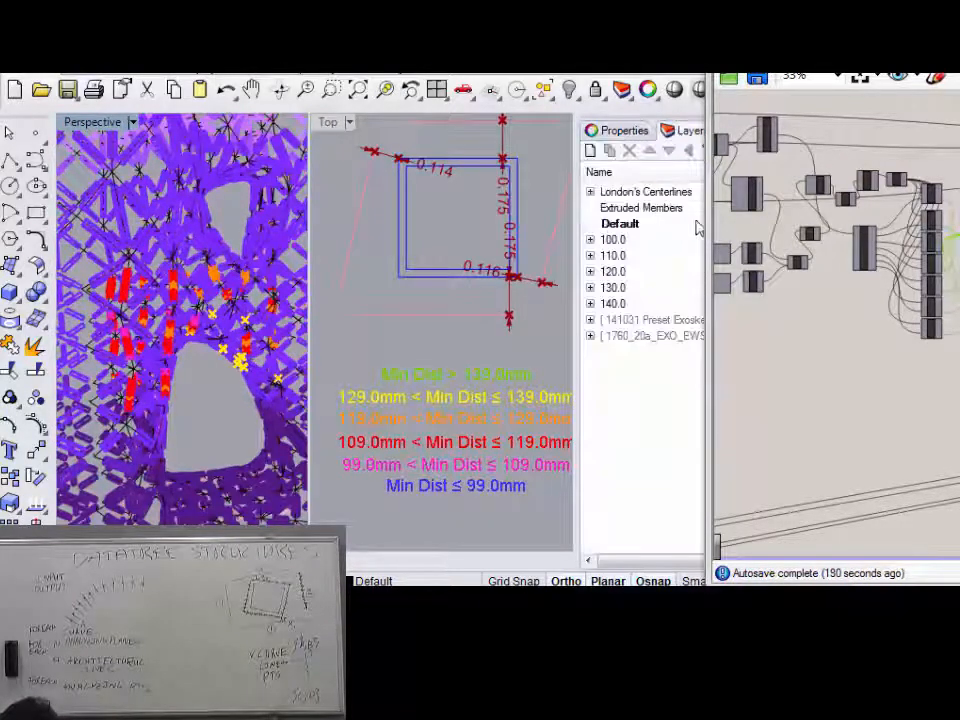
pyautogui.moveTo(709, 228); pyautogui.dragTo(820, 212)
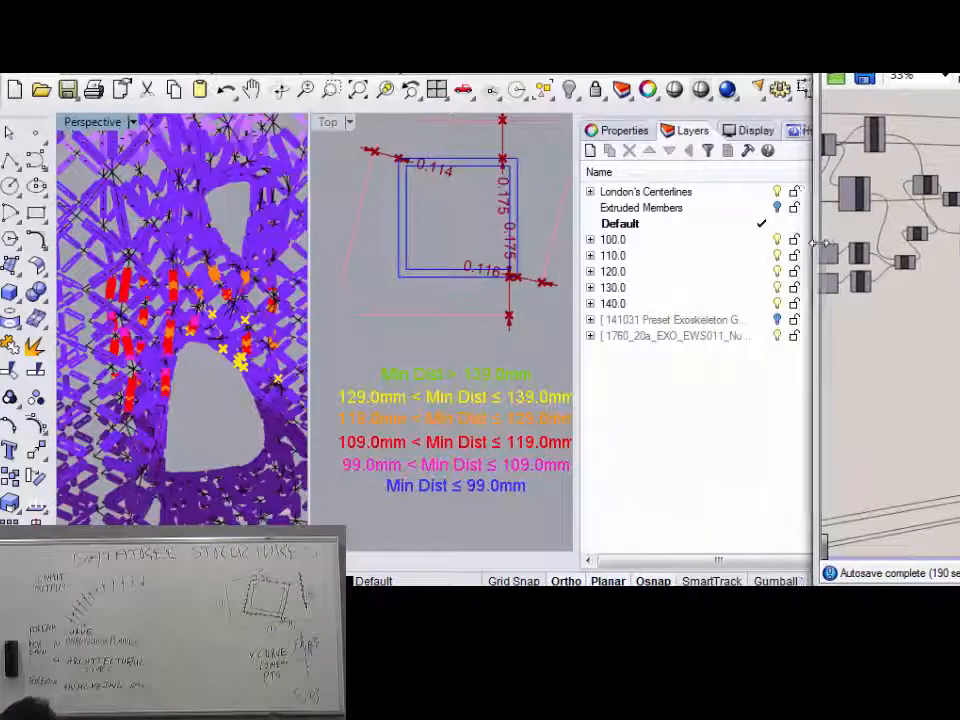
pyautogui.click(777, 191)
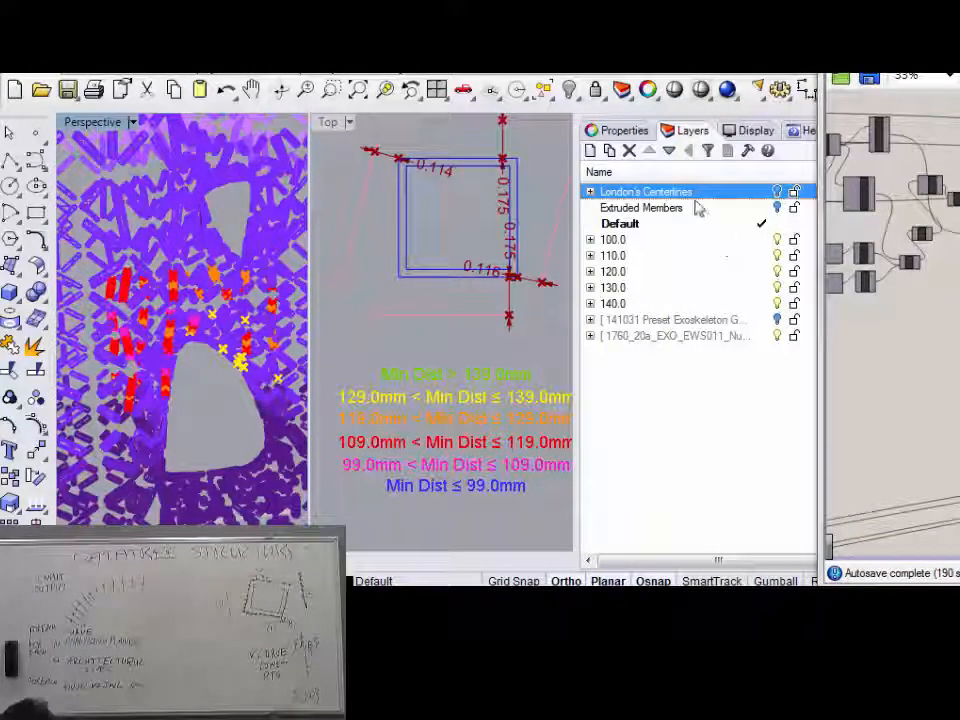
pyautogui.click(700, 336)
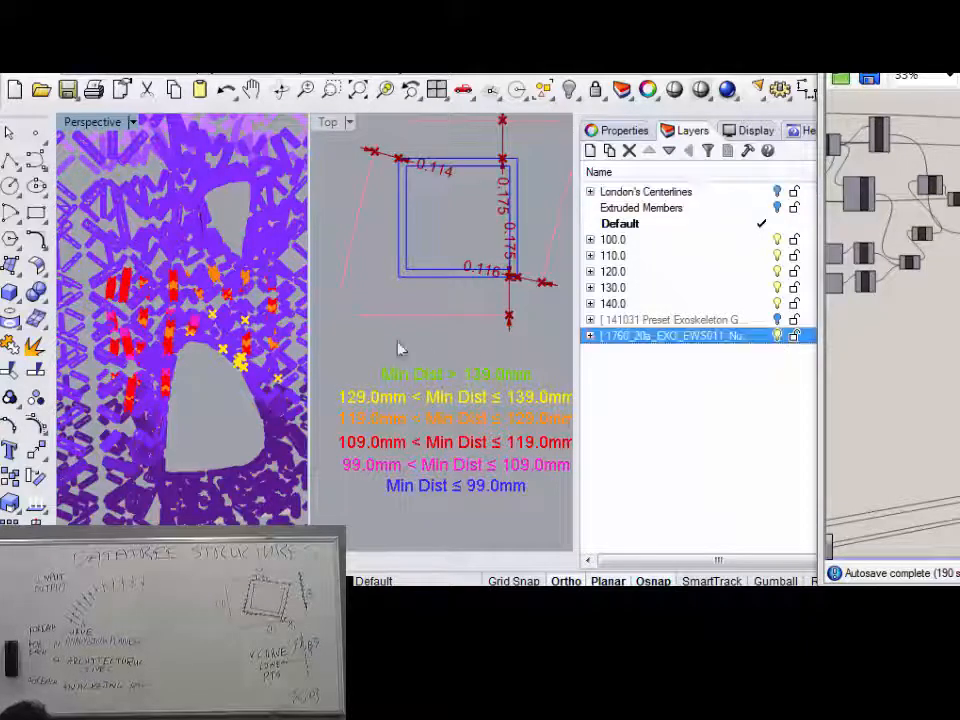
pyautogui.click(777, 207)
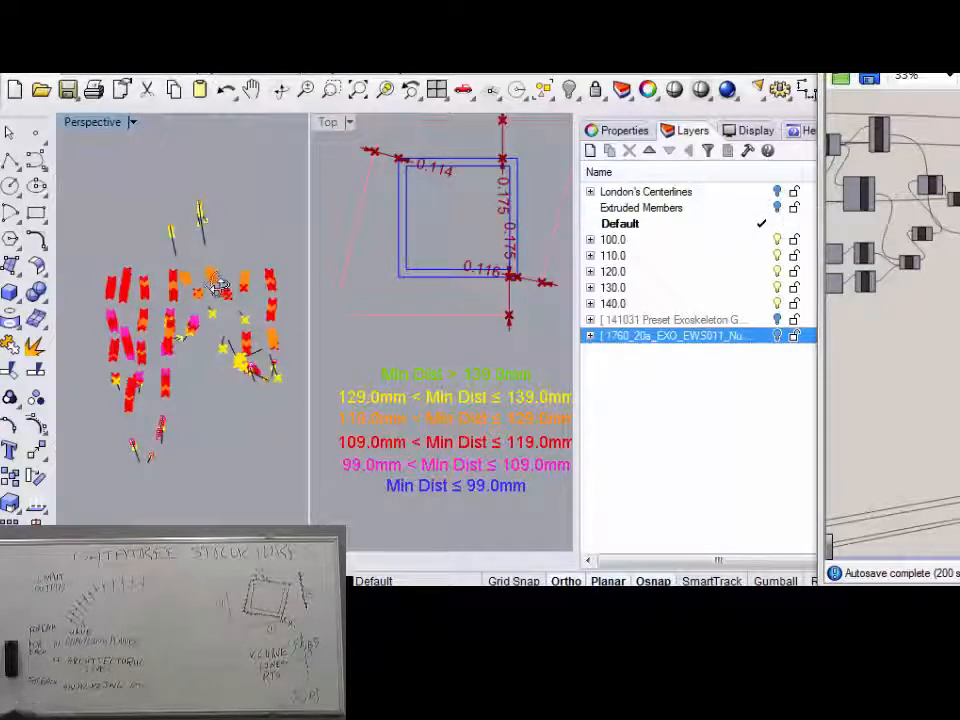
# Examine the isolated row of red clash points by briefly highlighting its curves, and compare it with the distance legend in the Top view.
pyautogui.moveTo(218, 285); pyautogui.dragTo(94, 364, button='right')
pyautogui.scroll(5, 170, 336)
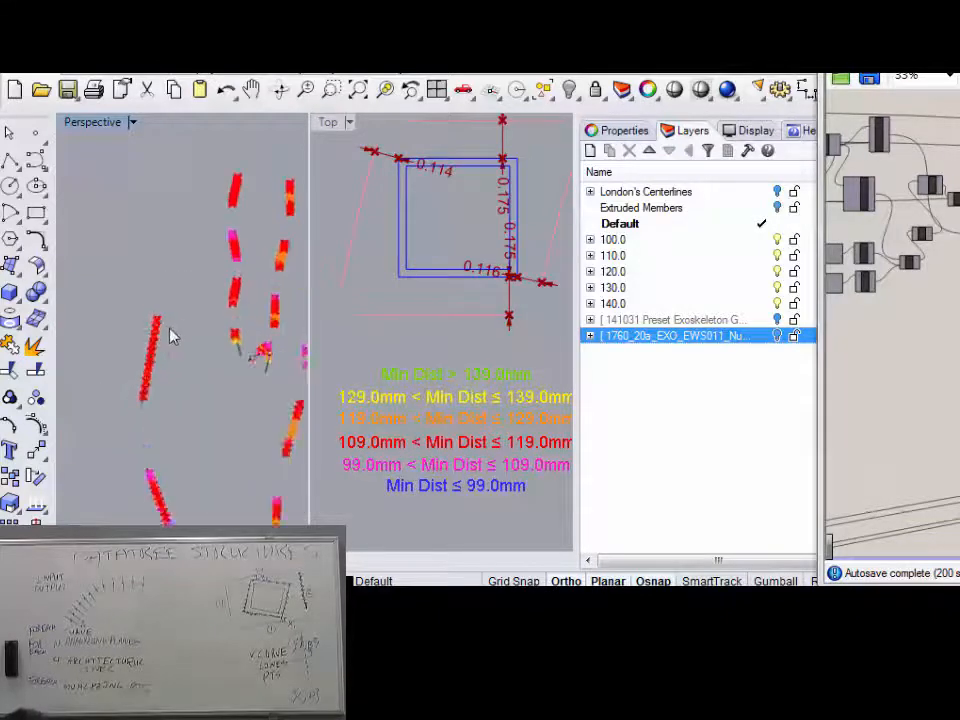
pyautogui.moveTo(170, 336); pyautogui.dragTo(155, 365, button='right')
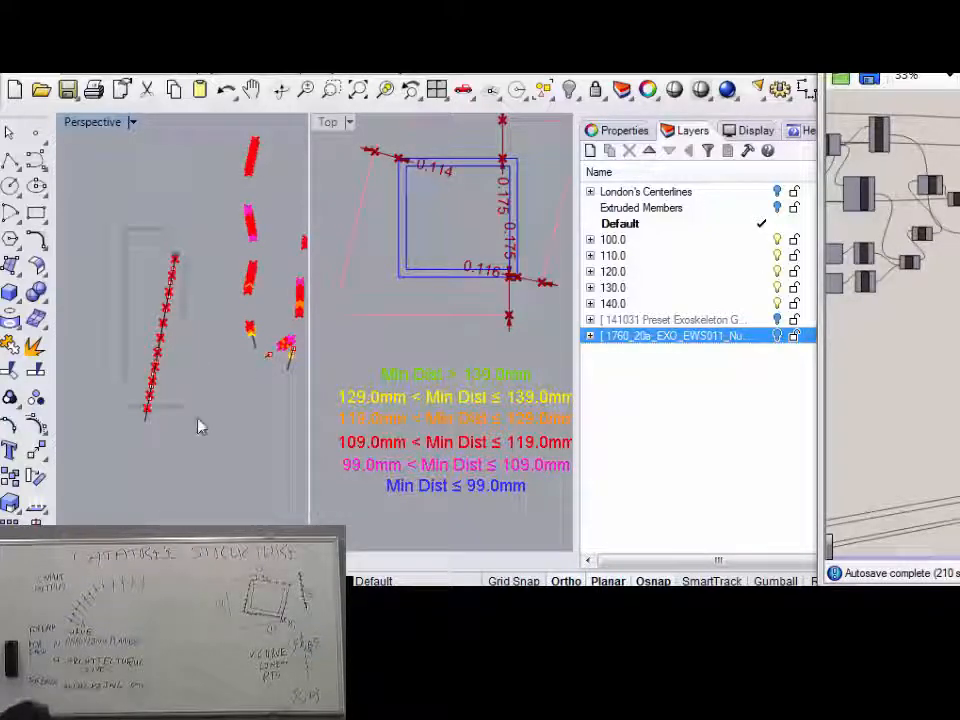
pyautogui.moveTo(125, 228); pyautogui.dragTo(207, 454)
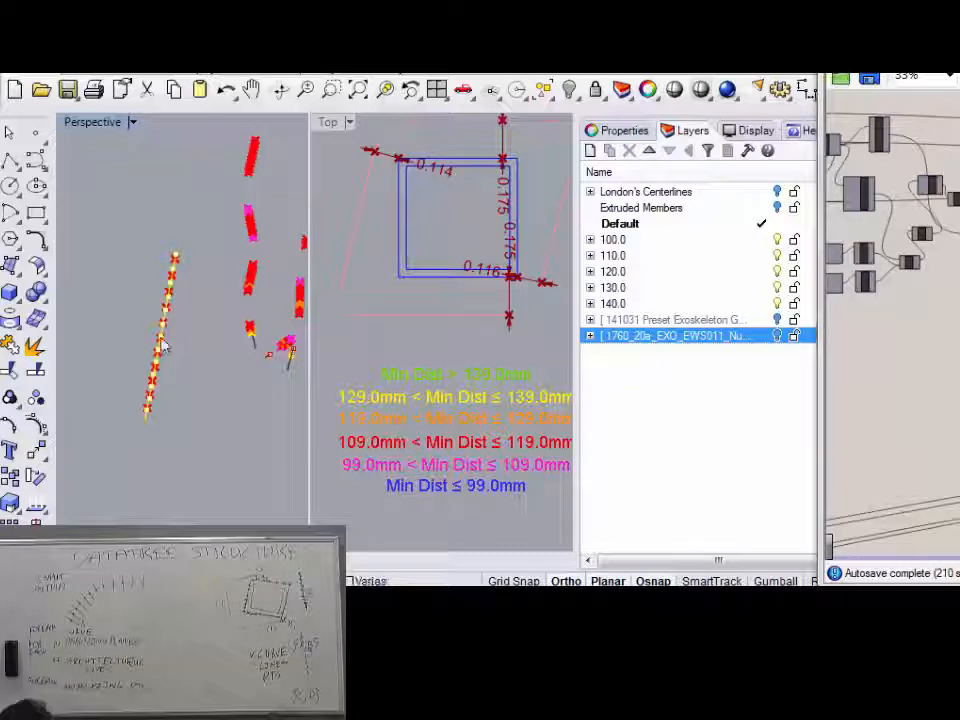
pyautogui.click(197, 354)
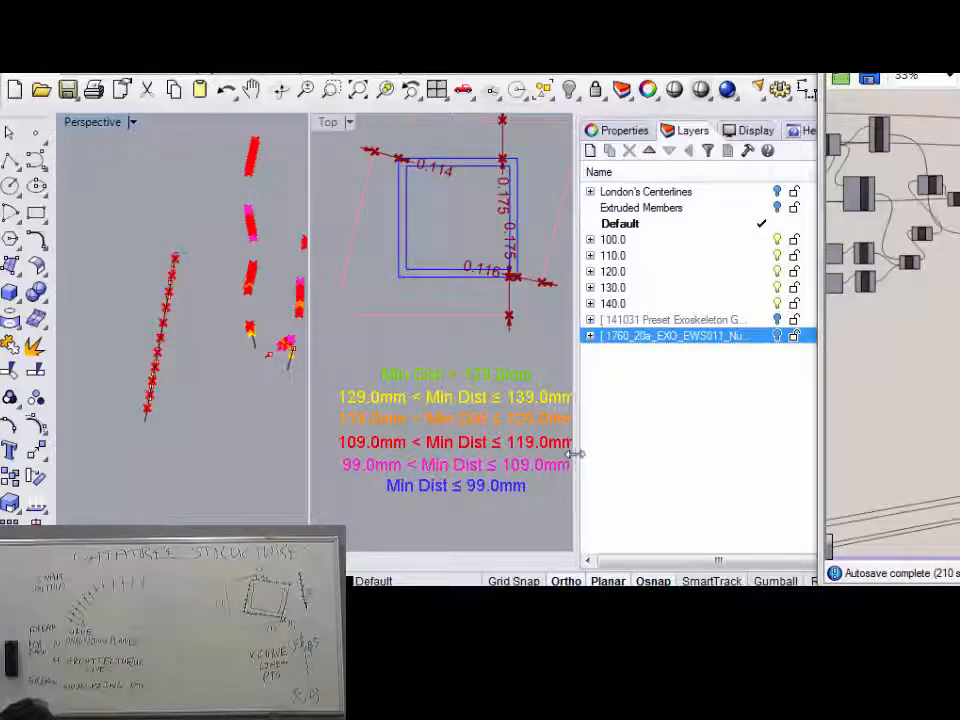
pyautogui.moveTo(576, 453); pyautogui.dragTo(682, 455)
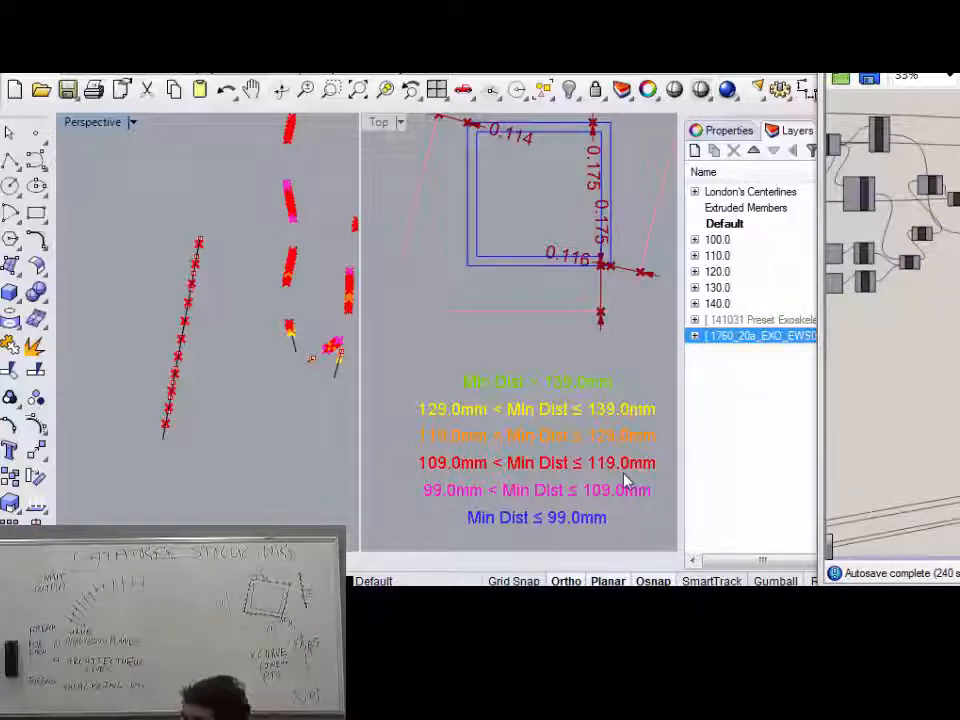
pyautogui.scroll(-4, 455, 337)
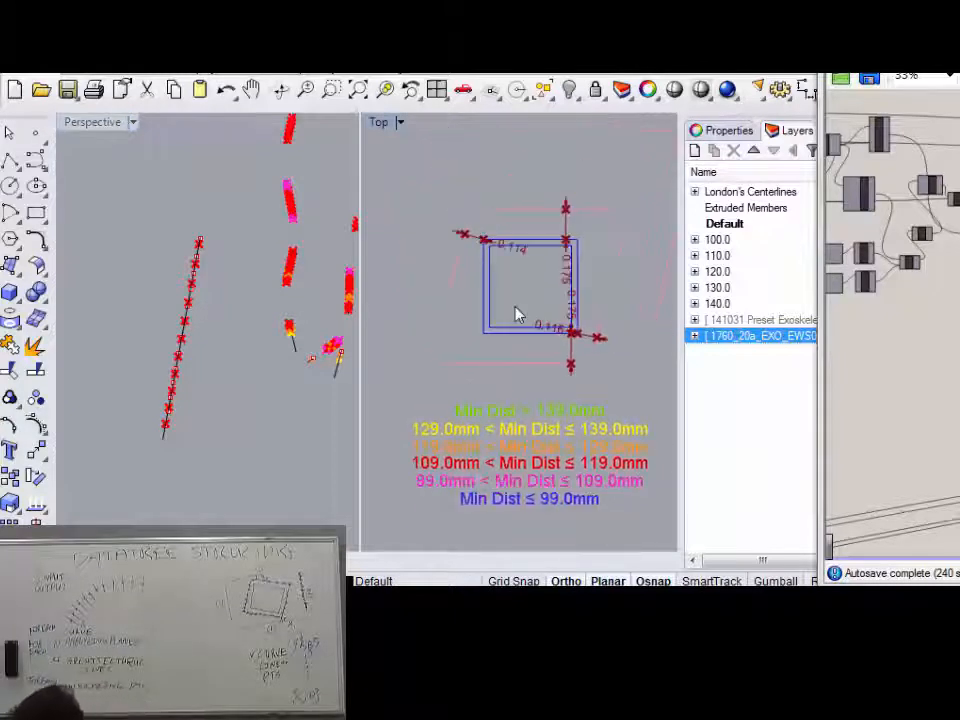
# Select one of the overlapping curves through the isolated row of red clash points and assign it to the Crv to Inspect parameter.
pyautogui.click(165, 443)
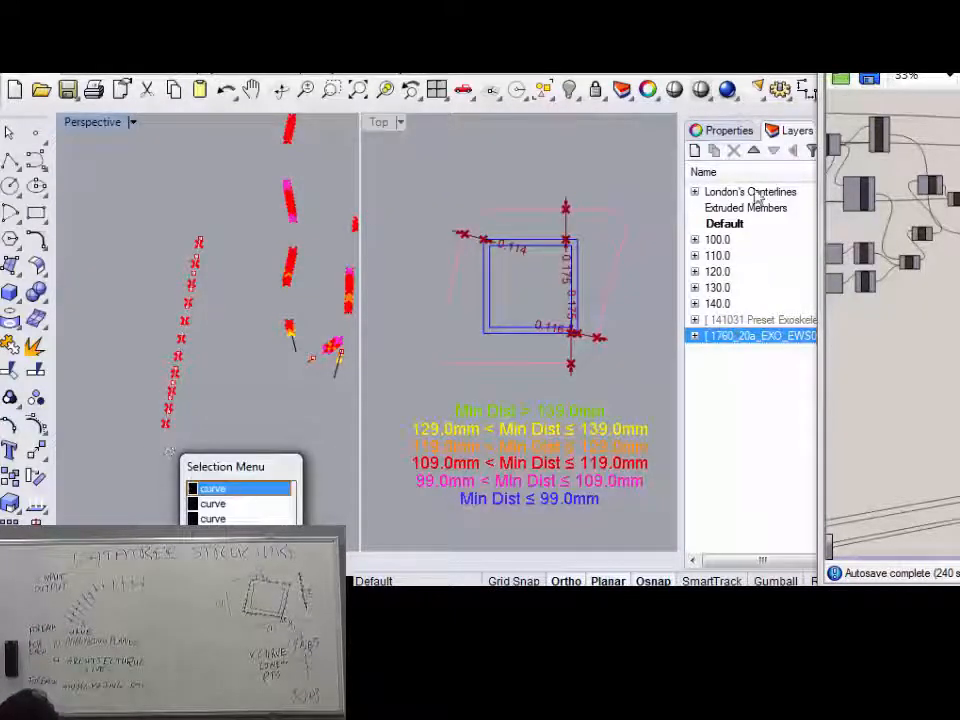
pyautogui.moveTo(684, 208); pyautogui.dragTo(611, 210)
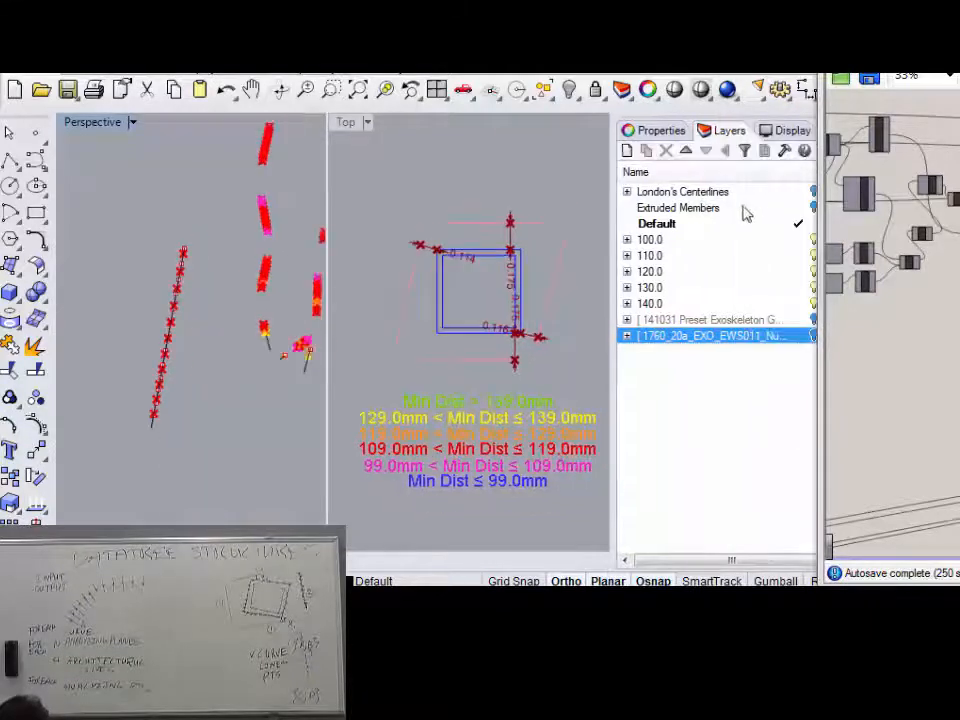
pyautogui.click(157, 434)
pyautogui.click(205, 477)
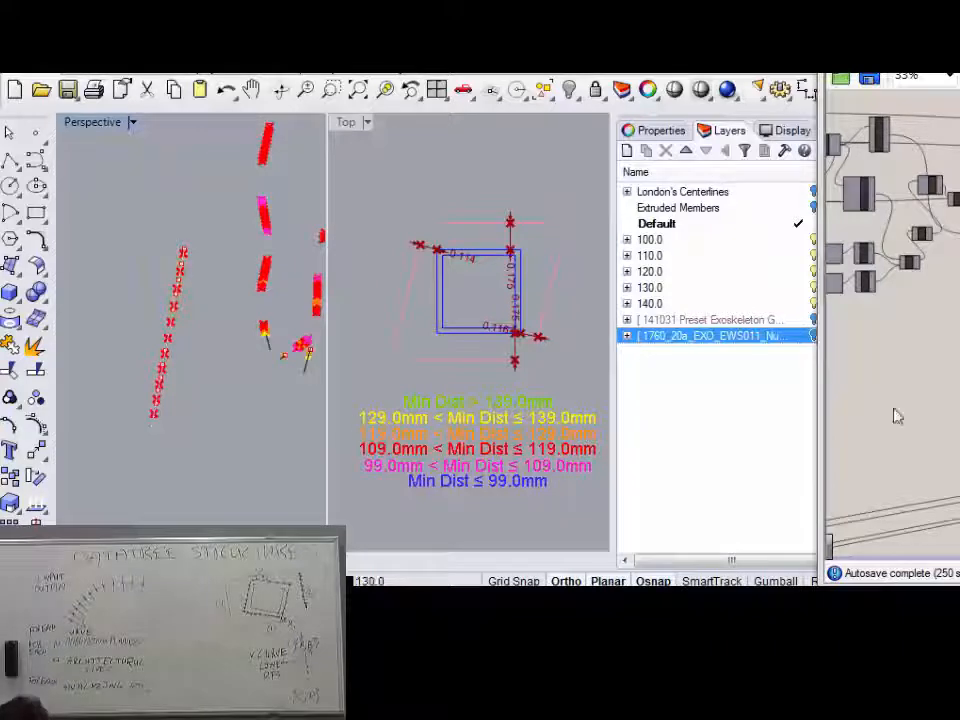
pyautogui.scroll(-5, 864, 392)
pyautogui.scroll(3, 855, 372)
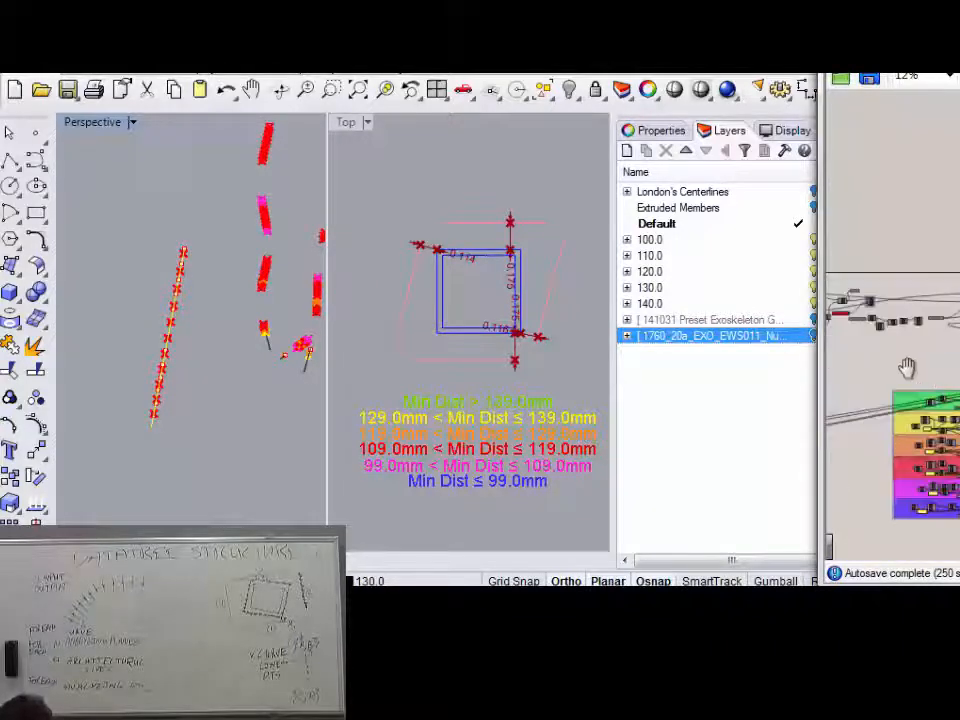
pyautogui.moveTo(826, 358); pyautogui.dragTo(656, 352)
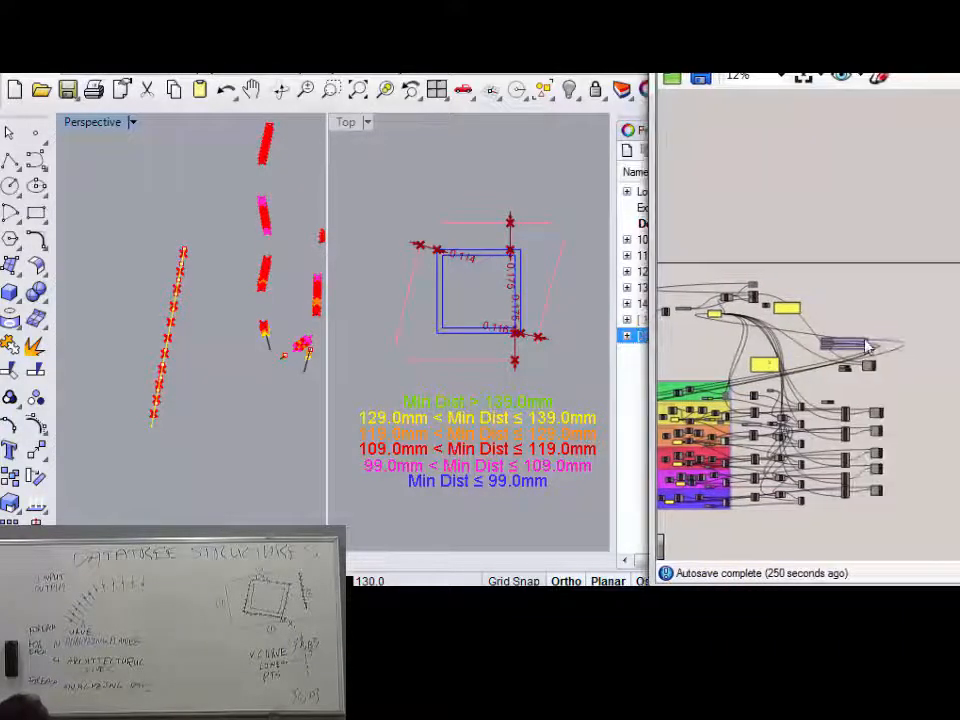
pyautogui.scroll(8, 898, 328)
pyautogui.rightClick(857, 309)
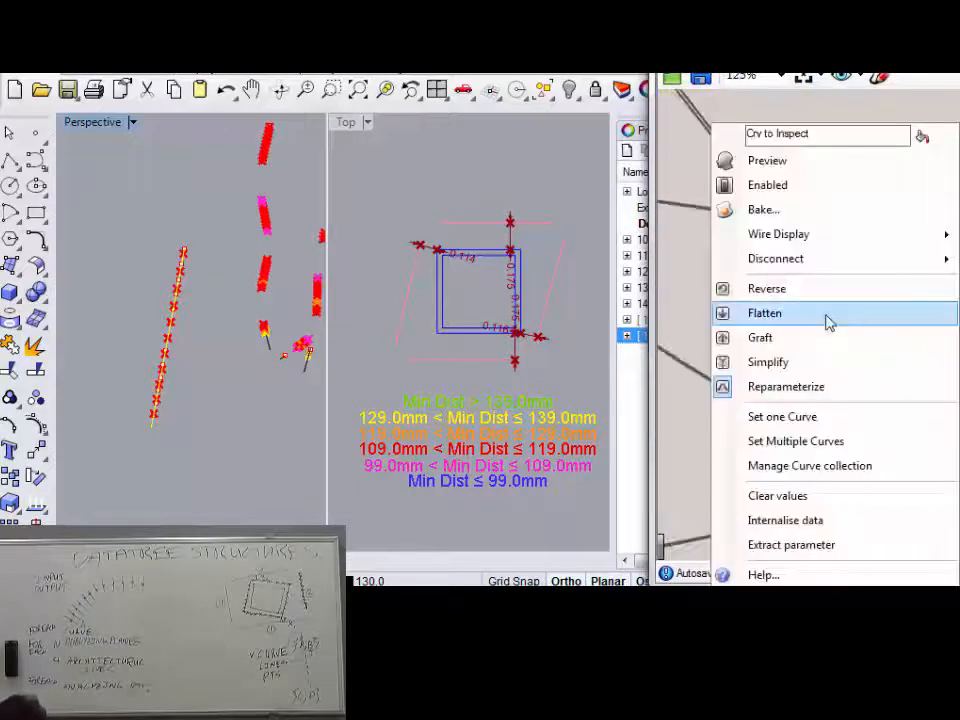
pyautogui.click(820, 417)
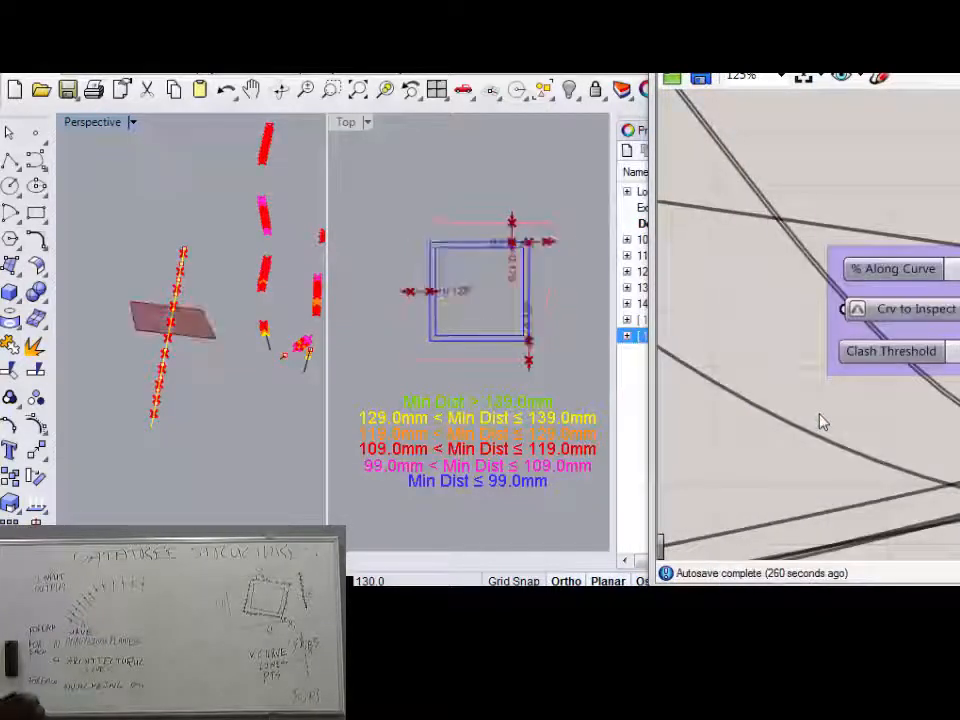
# Set the % Along Curve slider to 0.454 to move the section plane along the inspected curve.
pyautogui.moveTo(812, 377); pyautogui.dragTo(702, 347, button='right')
pyautogui.scroll(-2, 703, 347)
pyautogui.scroll(2, 902, 286)
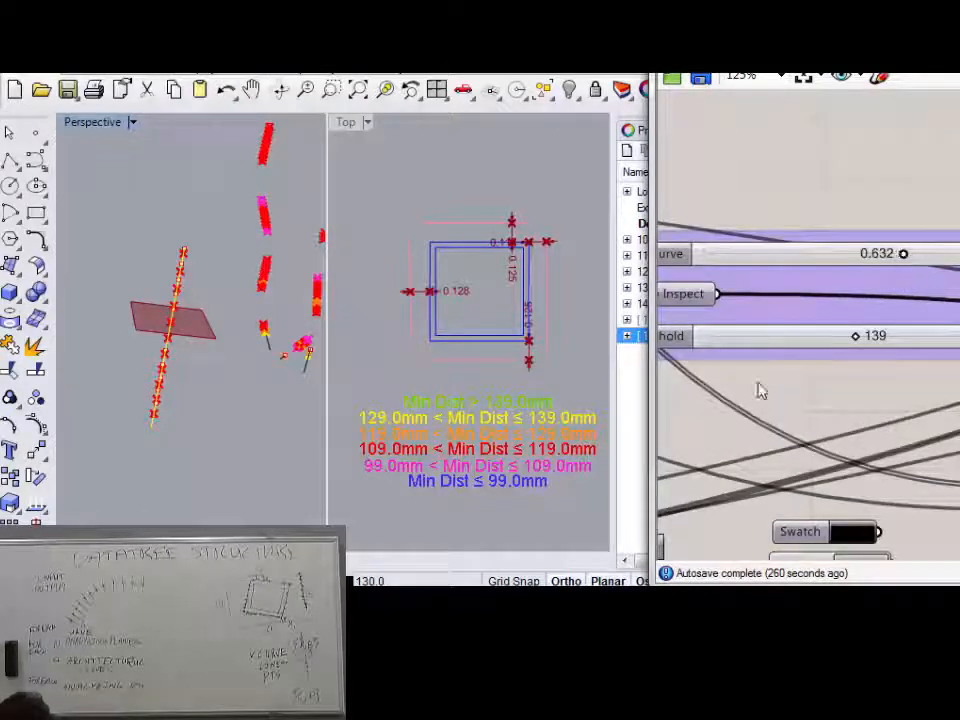
pyautogui.moveTo(759, 390); pyautogui.dragTo(819, 392, button='right')
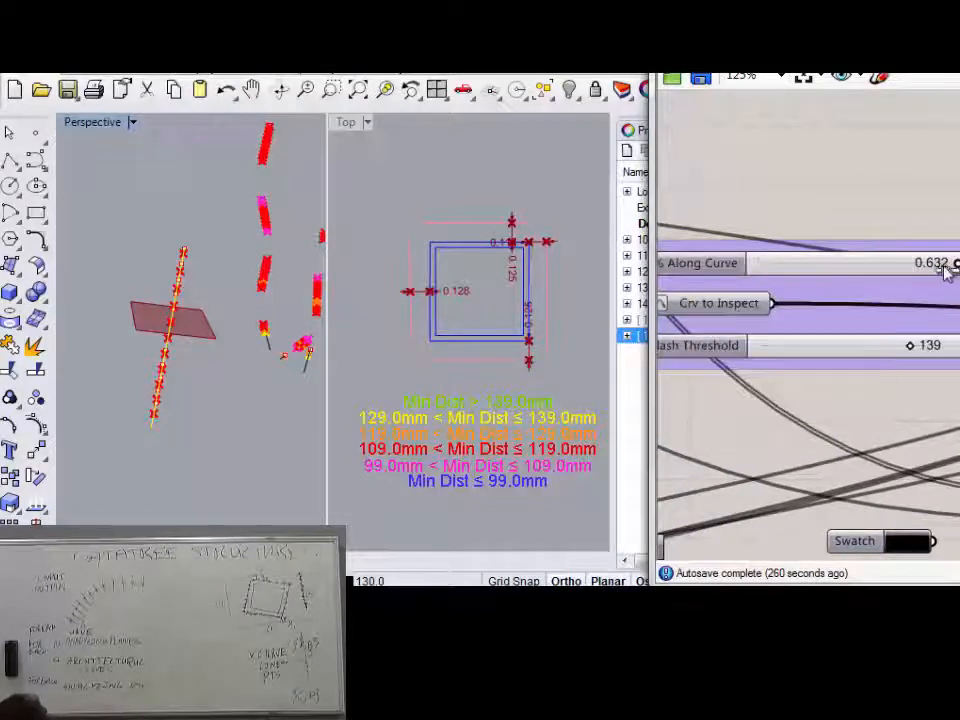
pyautogui.moveTo(953, 265); pyautogui.dragTo(908, 272)
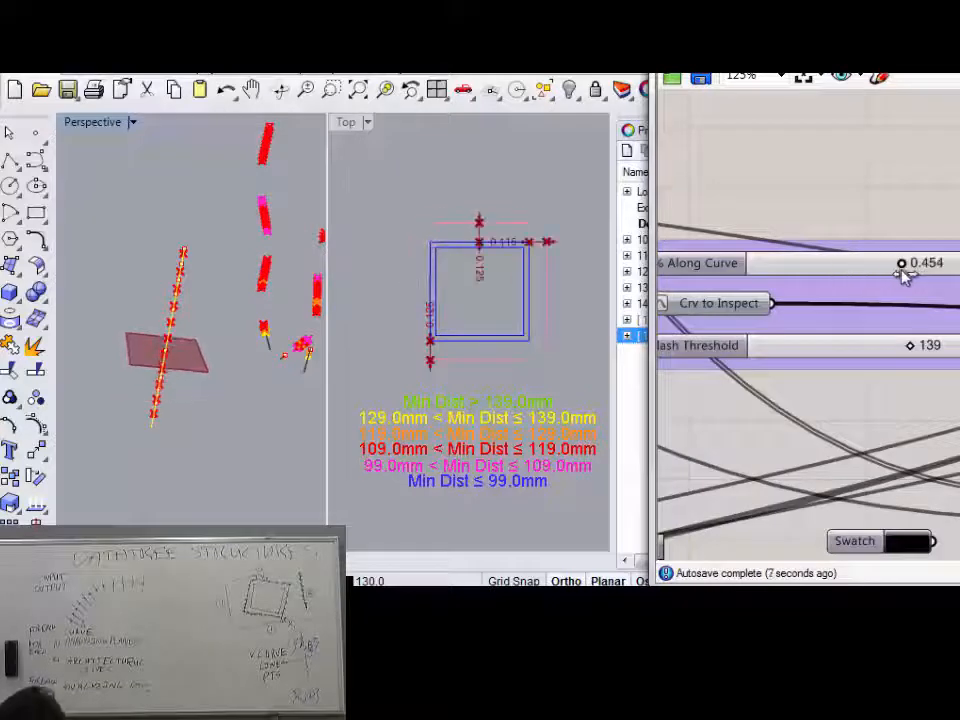
pyautogui.moveTo(274, 354); pyautogui.dragTo(168, 345, button='right')
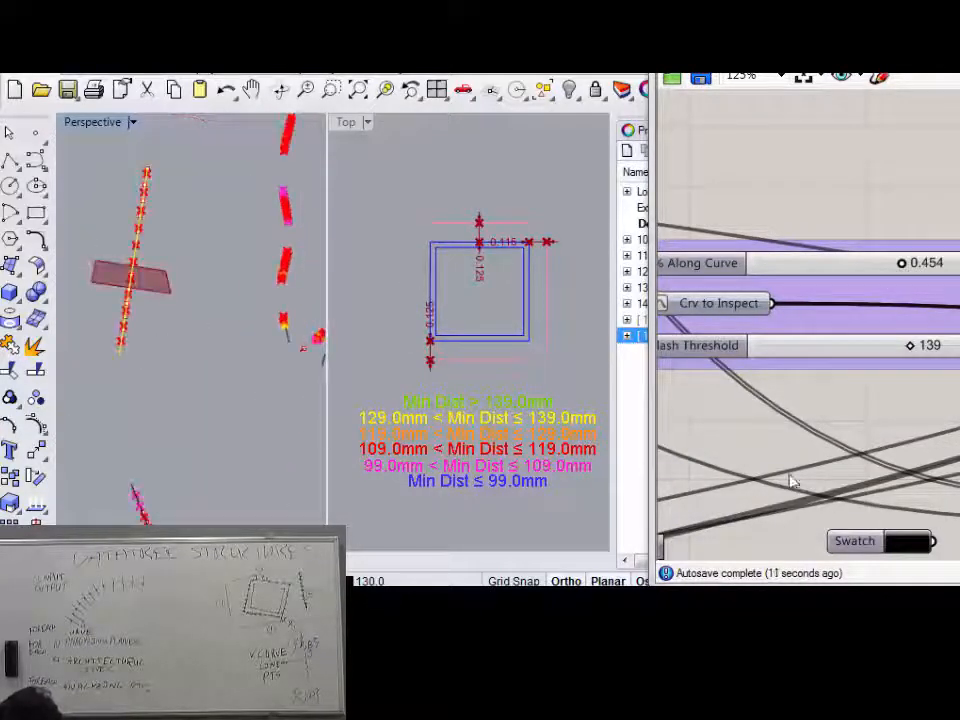
# Set the Clash Threshold slider to 117.
pyautogui.moveTo(774, 450); pyautogui.dragTo(743, 440, button='right')
pyautogui.scroll(-1, 739, 416)
pyautogui.scroll(1, 852, 353)
pyautogui.moveTo(853, 356); pyautogui.dragTo(886, 353)
pyautogui.moveTo(821, 357); pyautogui.dragTo(781, 357)
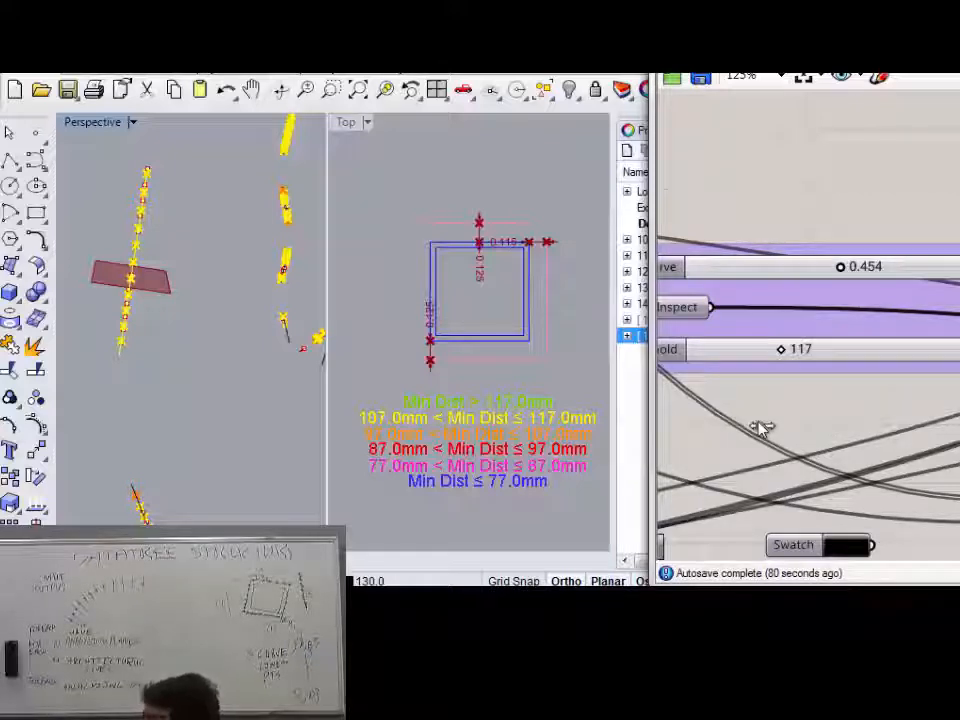
# Maximize the Grasshopper window and inspect the tree output by the Trim between the CP and Crv CP components.
pyautogui.click(766, 74)
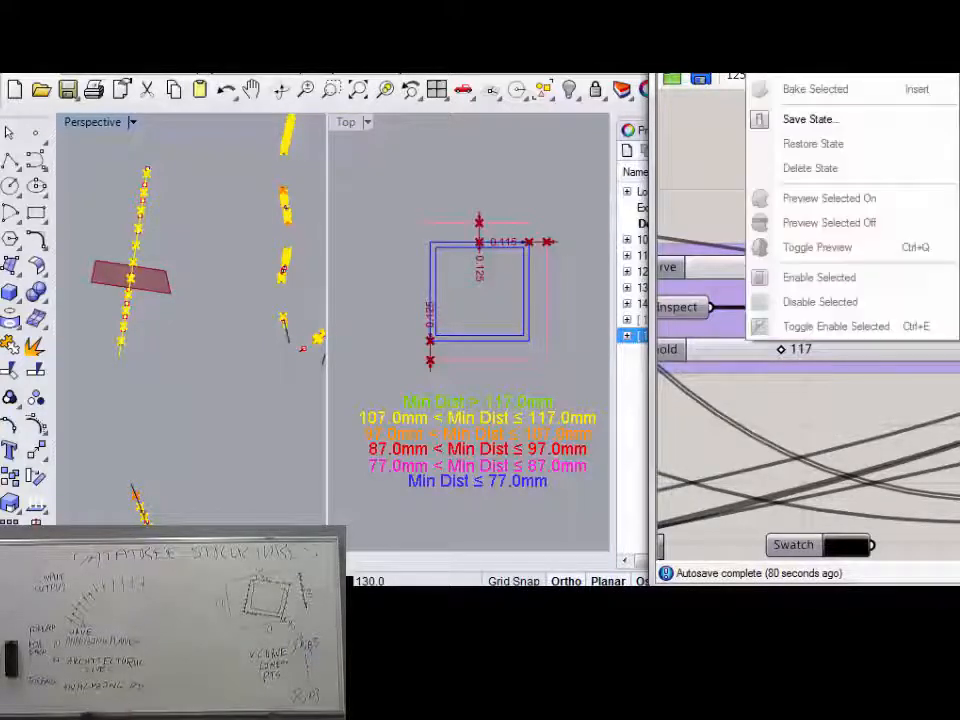
pyautogui.click(766, 74)
pyautogui.doubleClick(766, 74)
pyautogui.moveTo(410, 264); pyautogui.dragTo(838, 240, button='right')
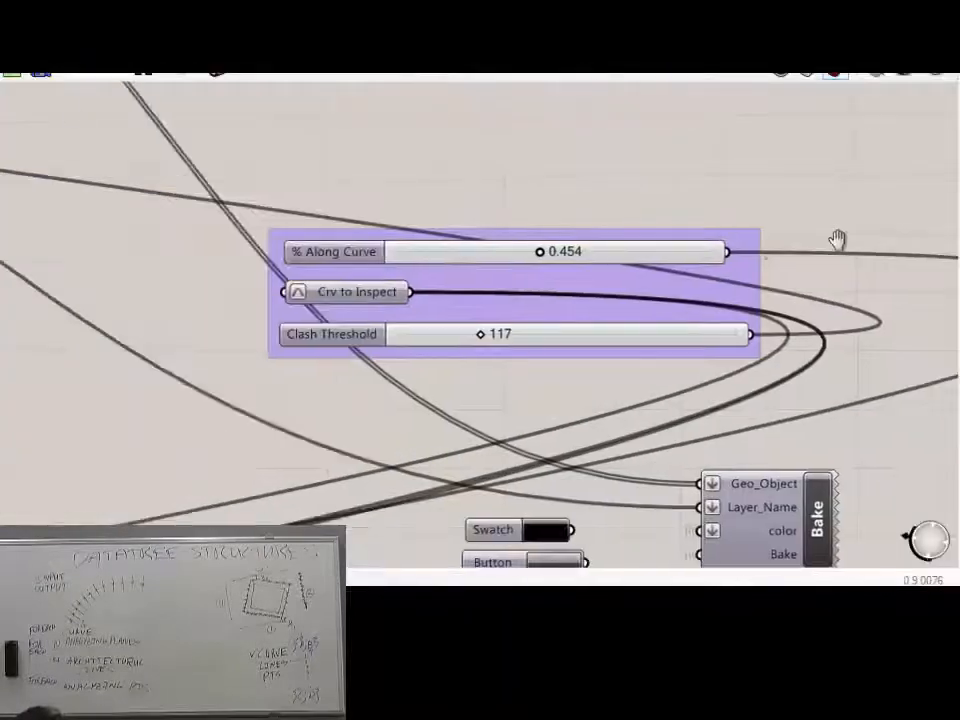
pyautogui.scroll(-5, 838, 240)
pyautogui.moveTo(431, 240); pyautogui.dragTo(933, 308, button='right')
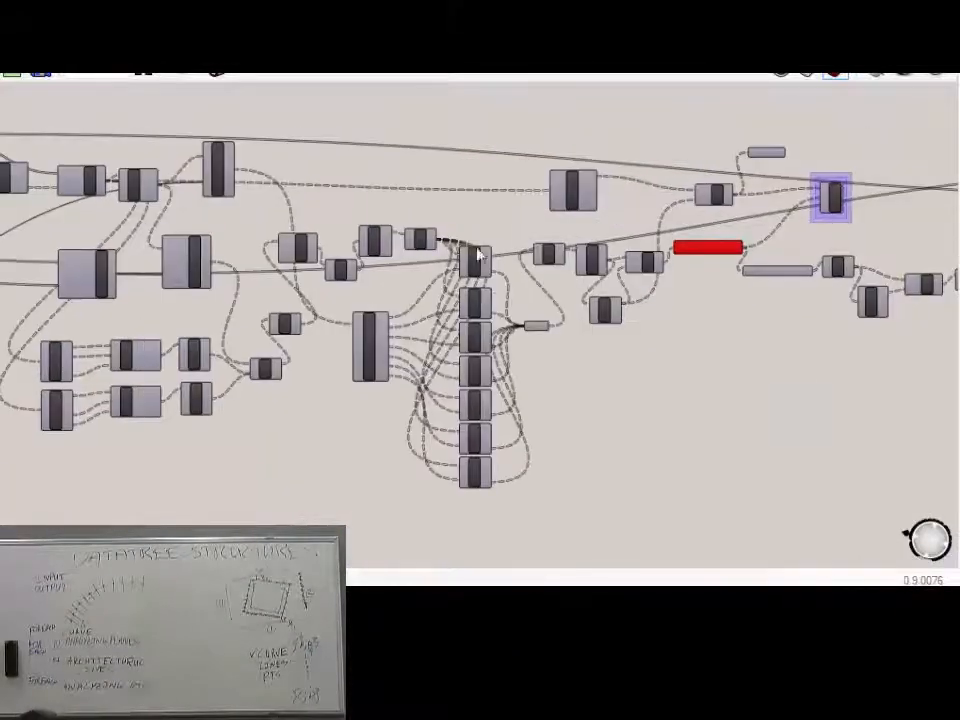
pyautogui.scroll(5, 405, 245)
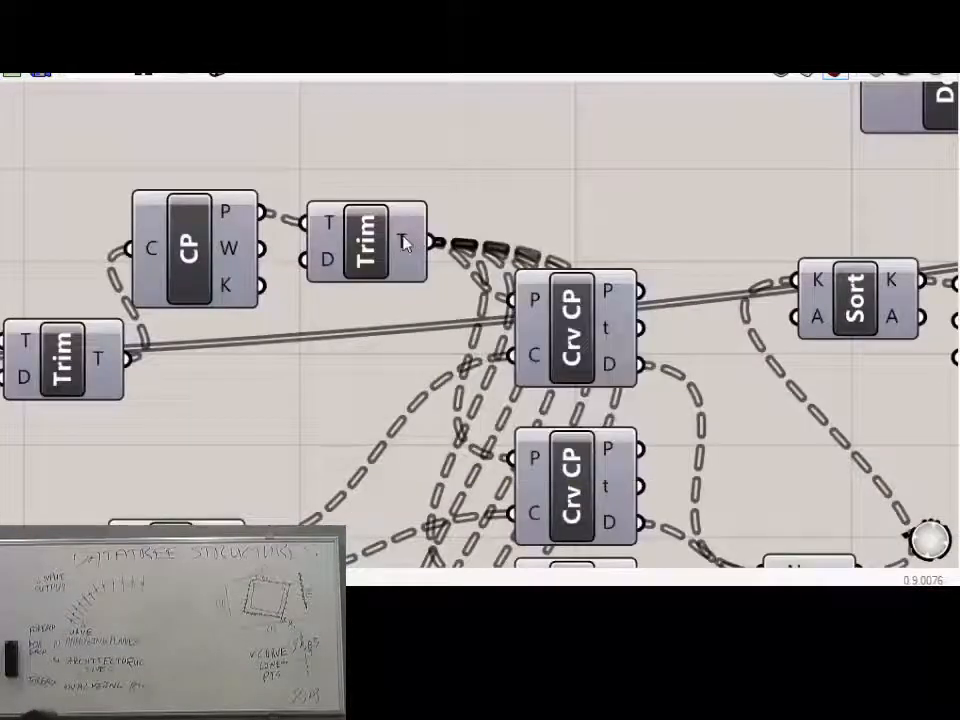
pyautogui.moveTo(405, 245)
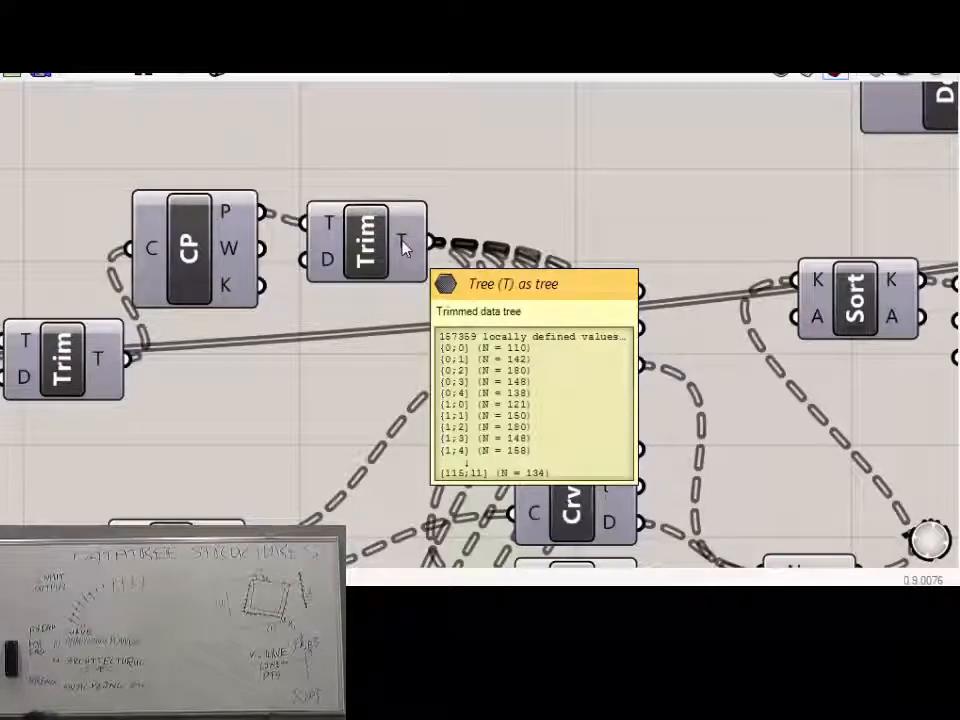
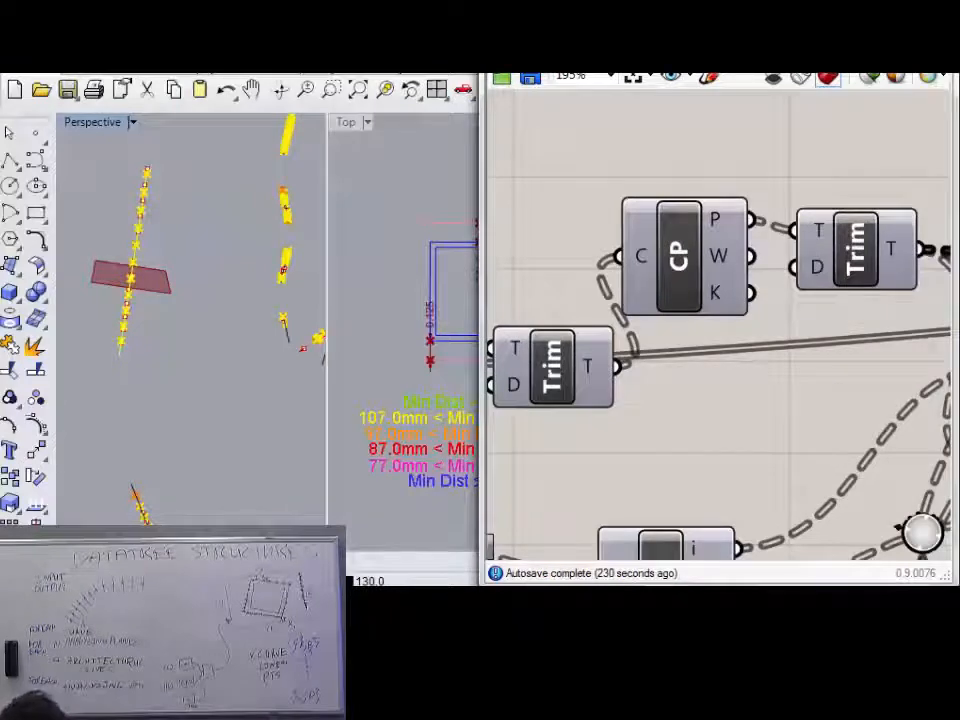
# Snap the Rhino window beside Grasshopper and narrow the Layers panel to enlarge the viewports around the inspected curve.
pyautogui.press('super+Left')
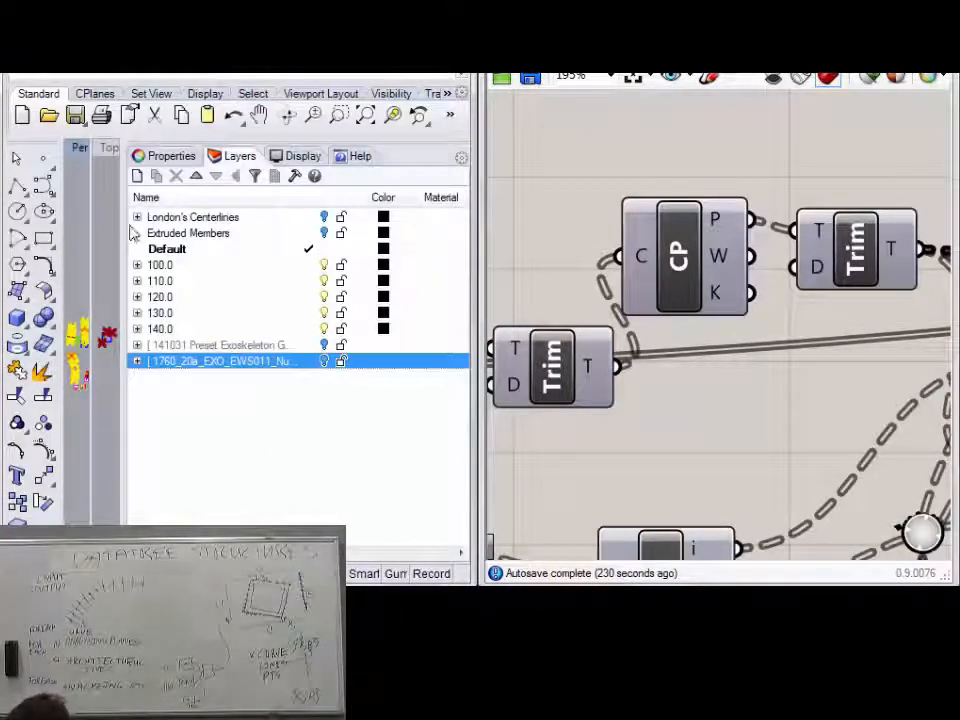
pyautogui.moveTo(233, 239); pyautogui.dragTo(433, 275)
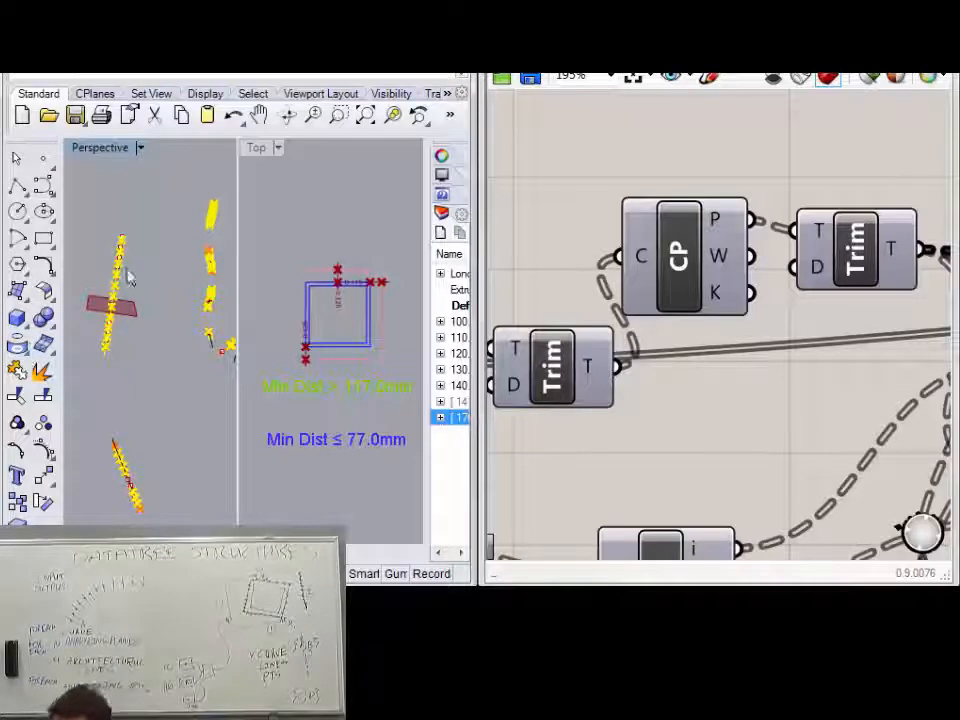
pyautogui.moveTo(133, 294); pyautogui.dragTo(75, 285, button='right')
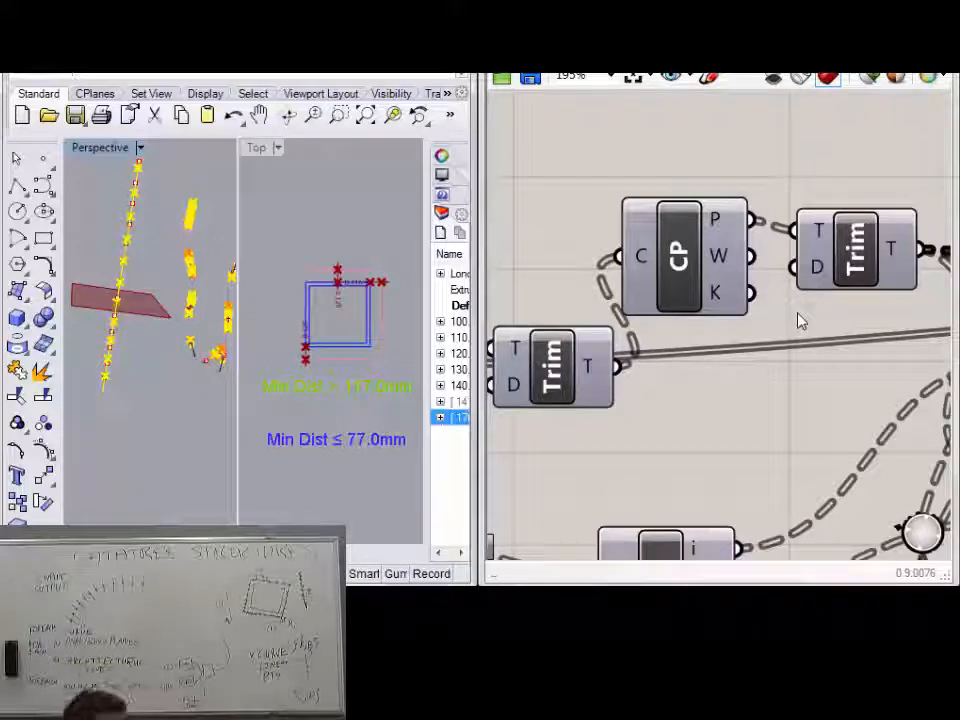
# Bring the colour-coded distance-range groups into view and widen the Grasshopper window over the Rhino viewports.
pyautogui.moveTo(692, 185); pyautogui.dragTo(586, 200, button='right')
pyautogui.scroll(-10, 637, 198)
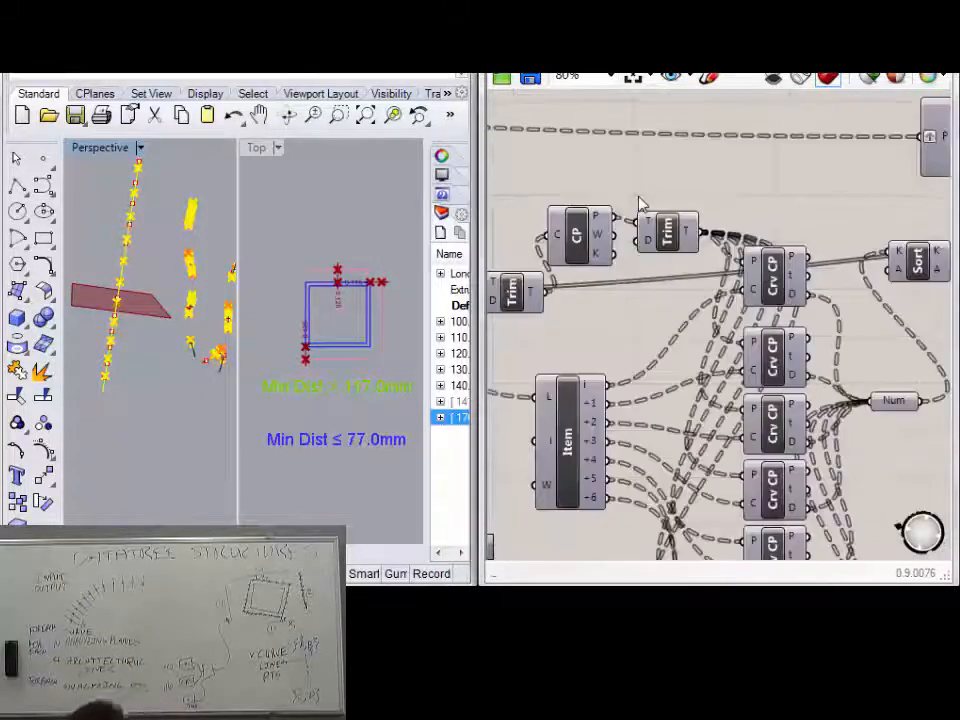
pyautogui.moveTo(806, 238); pyautogui.dragTo(699, 208, button='right')
pyautogui.moveTo(727, 258); pyautogui.dragTo(631, 228, button='right')
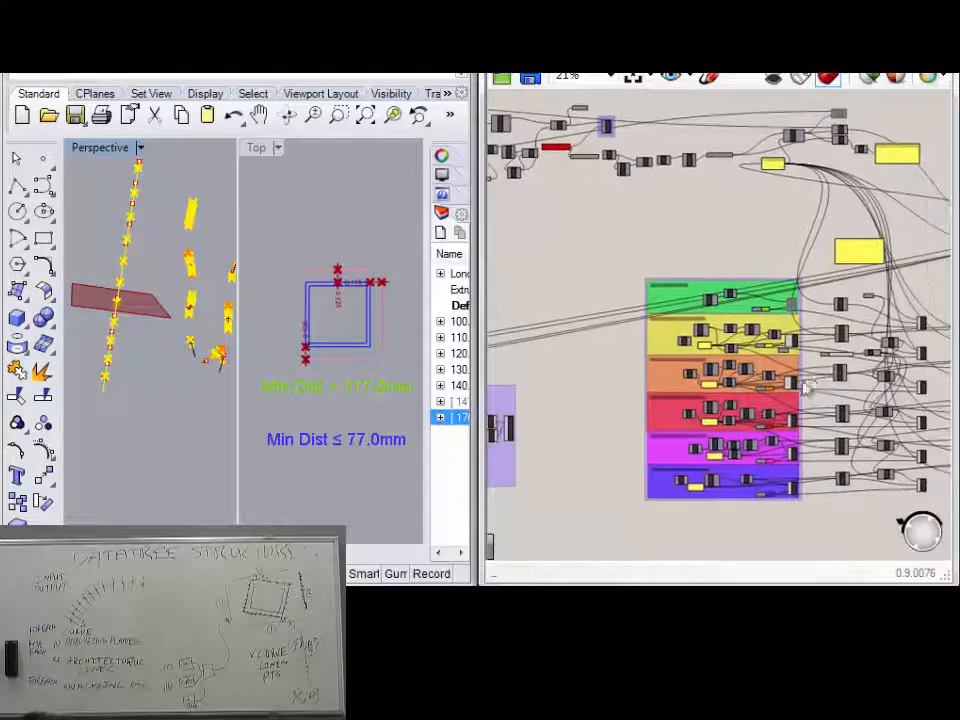
pyautogui.moveTo(729, 282); pyautogui.dragTo(654, 248, button='right')
pyautogui.scroll(4, 854, 356)
pyautogui.moveTo(634, 352); pyautogui.dragTo(853, 281, button='right')
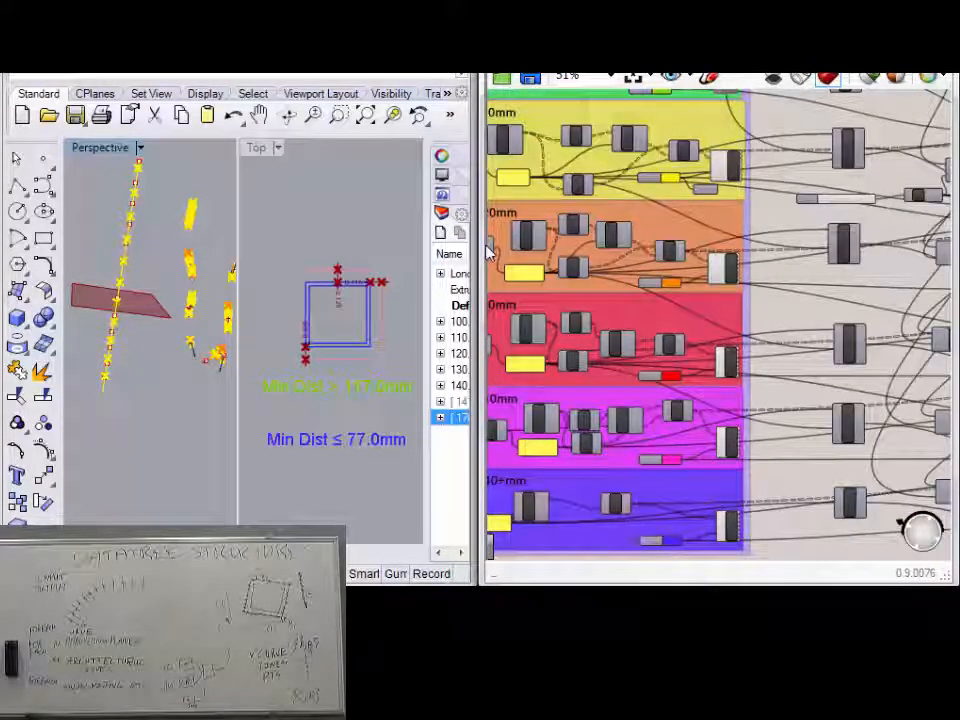
pyautogui.moveTo(481, 252); pyautogui.dragTo(313, 272)
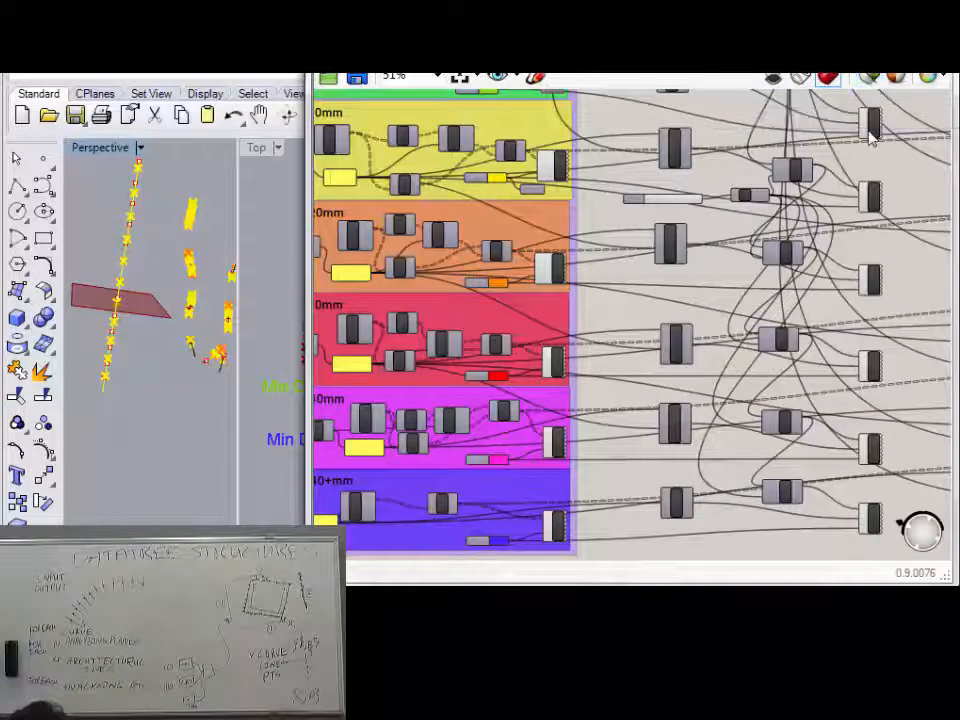
# Toggle the preview of the Cull component feeding the orange group's Custom Preview, and toggle it back.
pyautogui.scroll(3, 686, 185)
pyautogui.scroll(2, 686, 185)
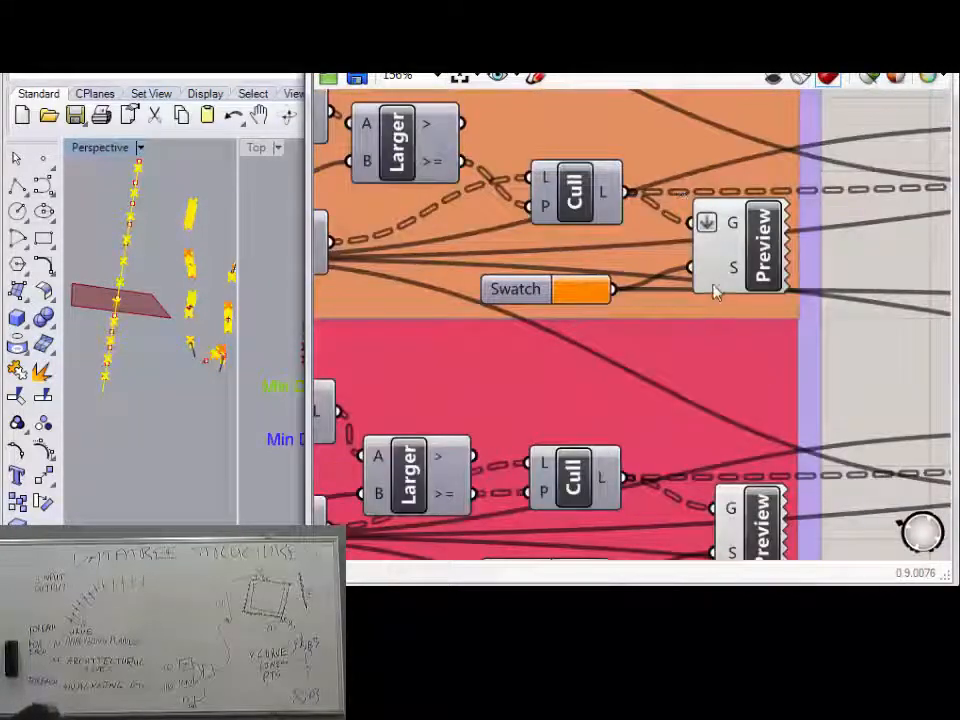
pyautogui.scroll(-3, 690, 235)
pyautogui.scroll(3, 634, 214)
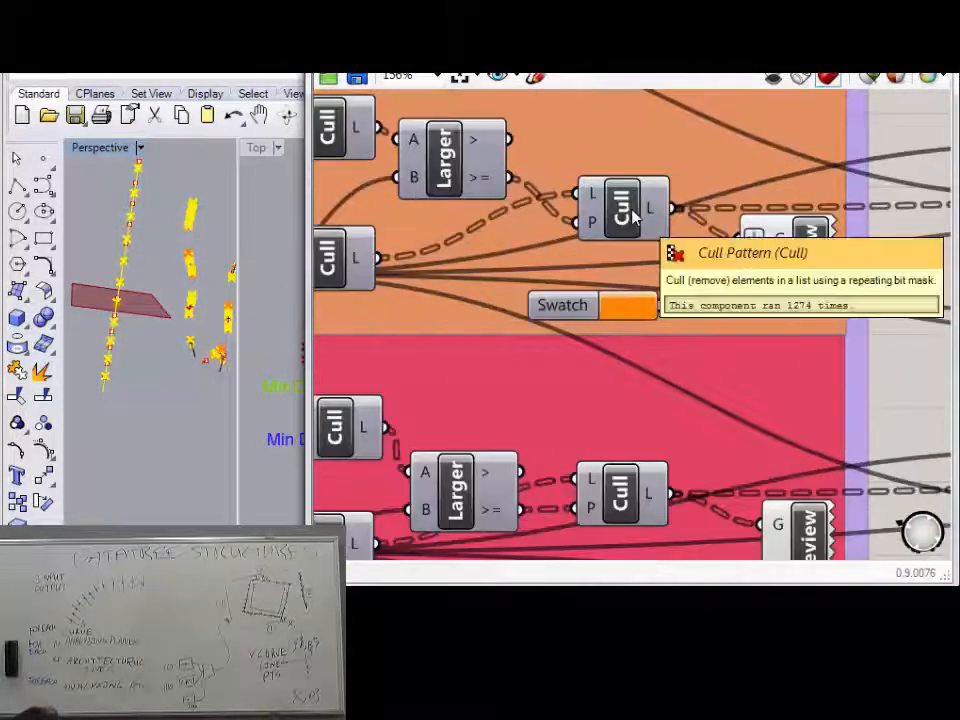
pyautogui.click(633, 215)
pyautogui.rightClick(637, 205)
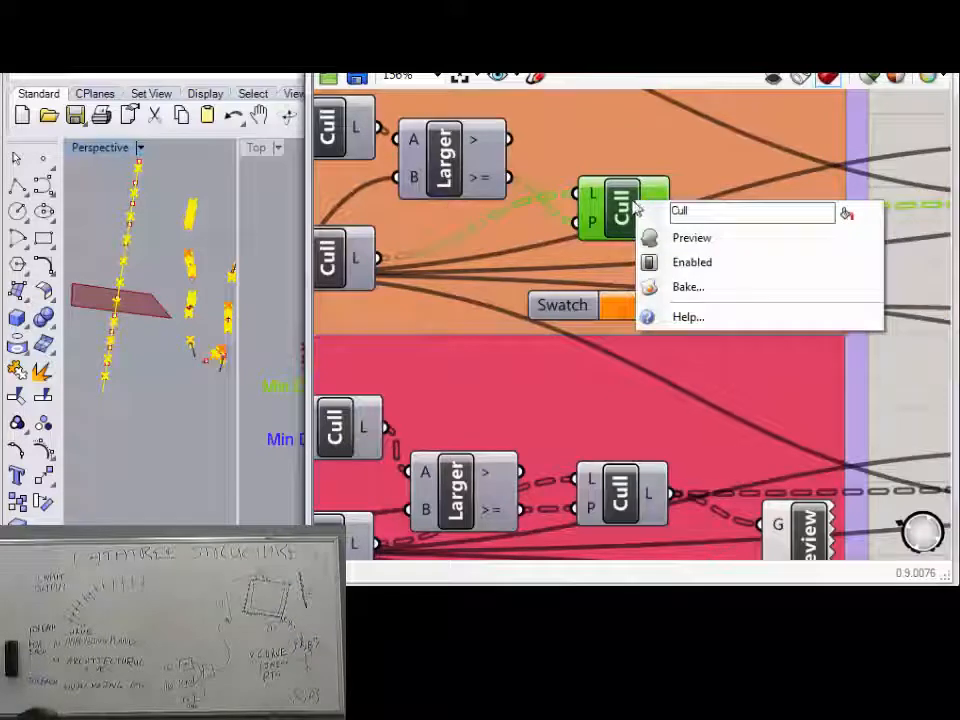
pyautogui.click(676, 240)
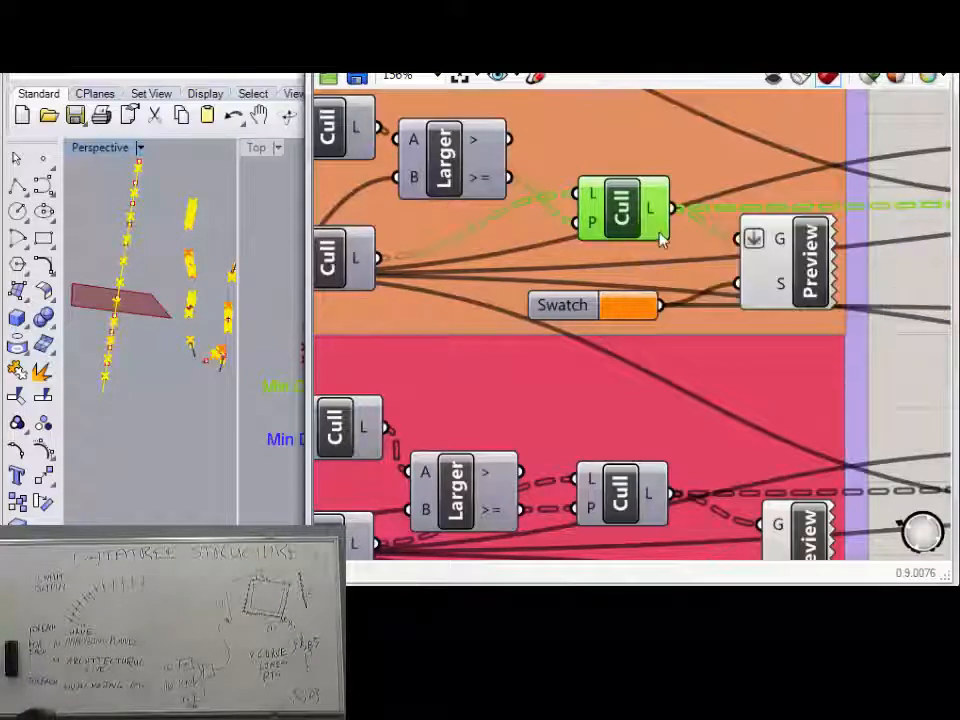
pyautogui.rightClick(621, 213)
pyautogui.click(681, 256)
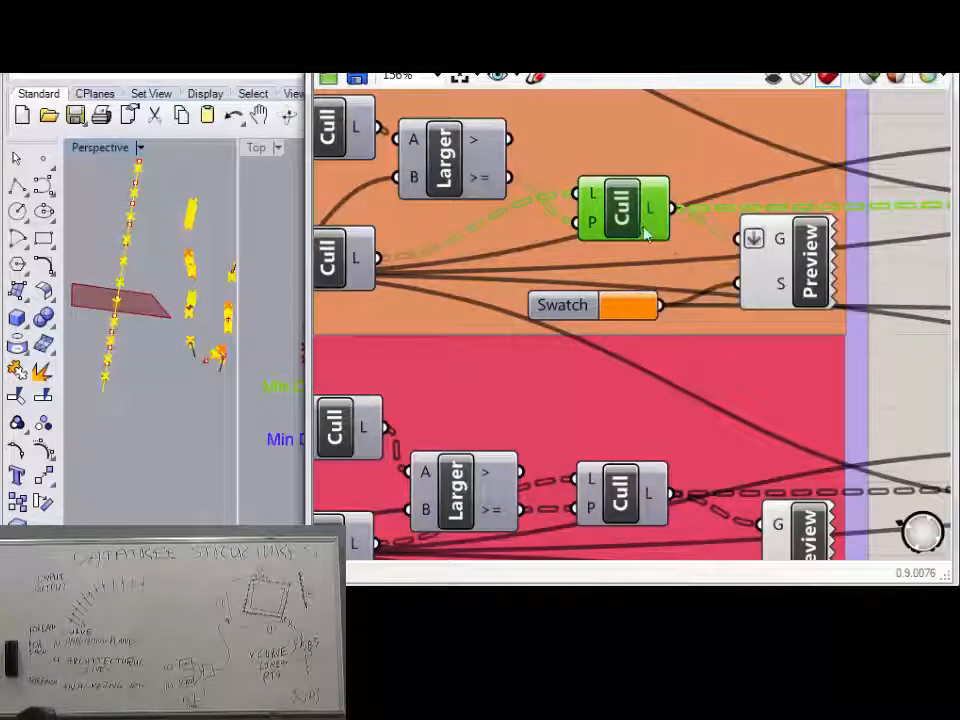
# Select the orange group's Custom Preview component and examine its highlighted points along with its geometry and shader inputs.
pyautogui.rightClick(783, 270)
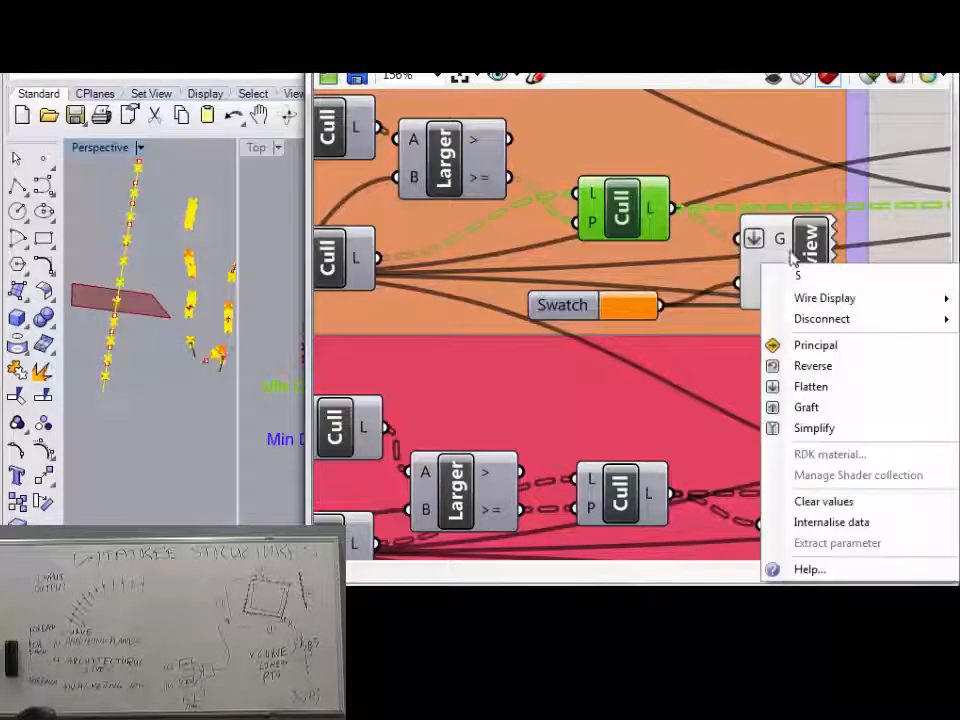
pyautogui.click(792, 274)
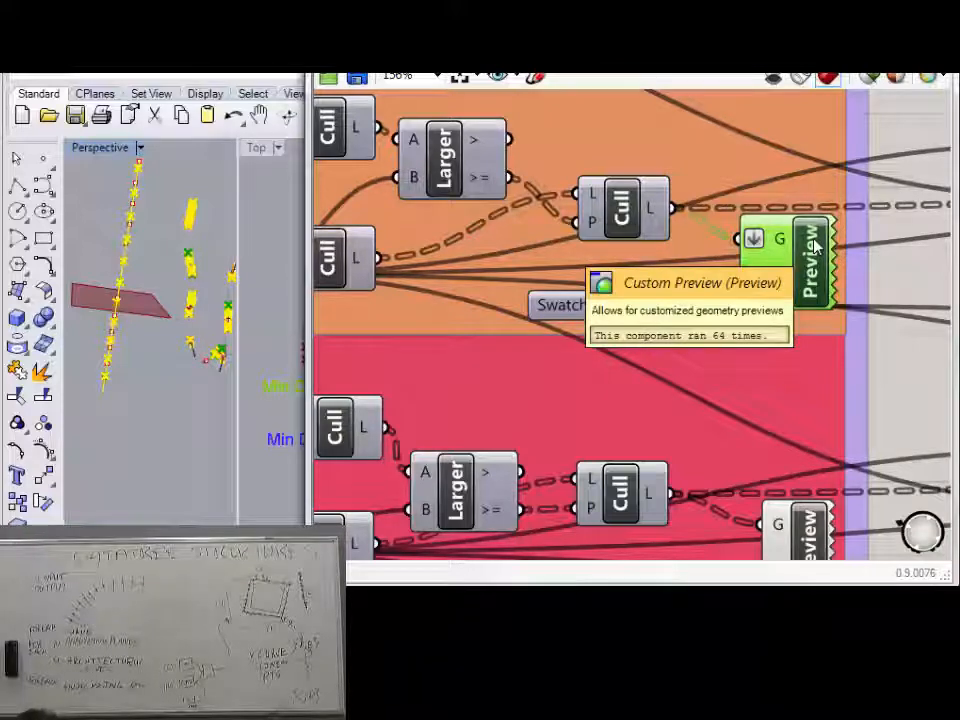
pyautogui.moveTo(786, 240)
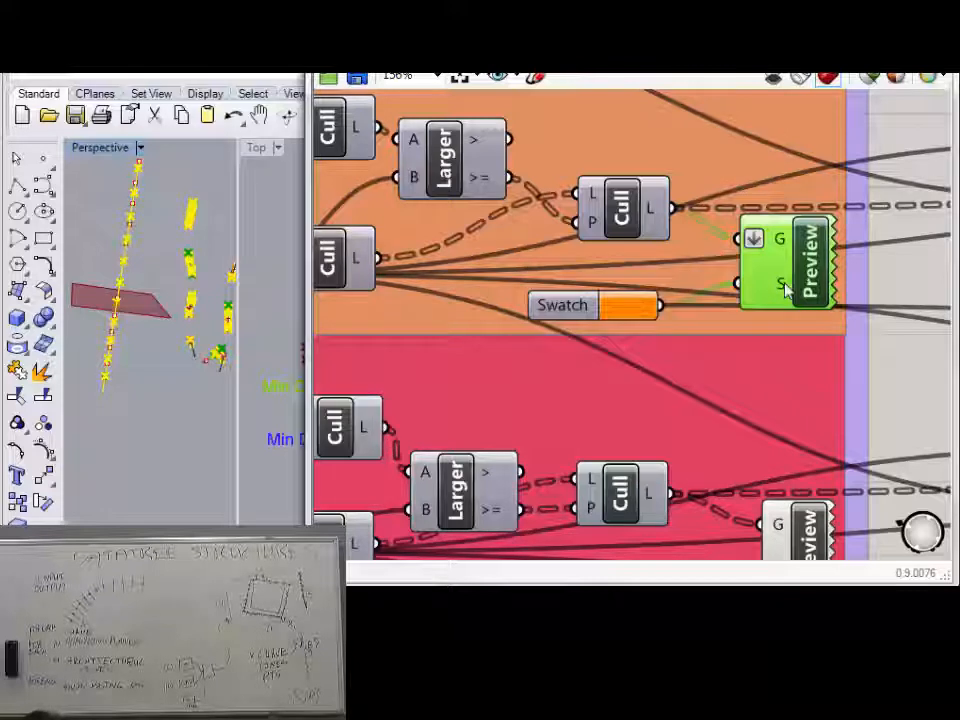
pyautogui.moveTo(786, 288)
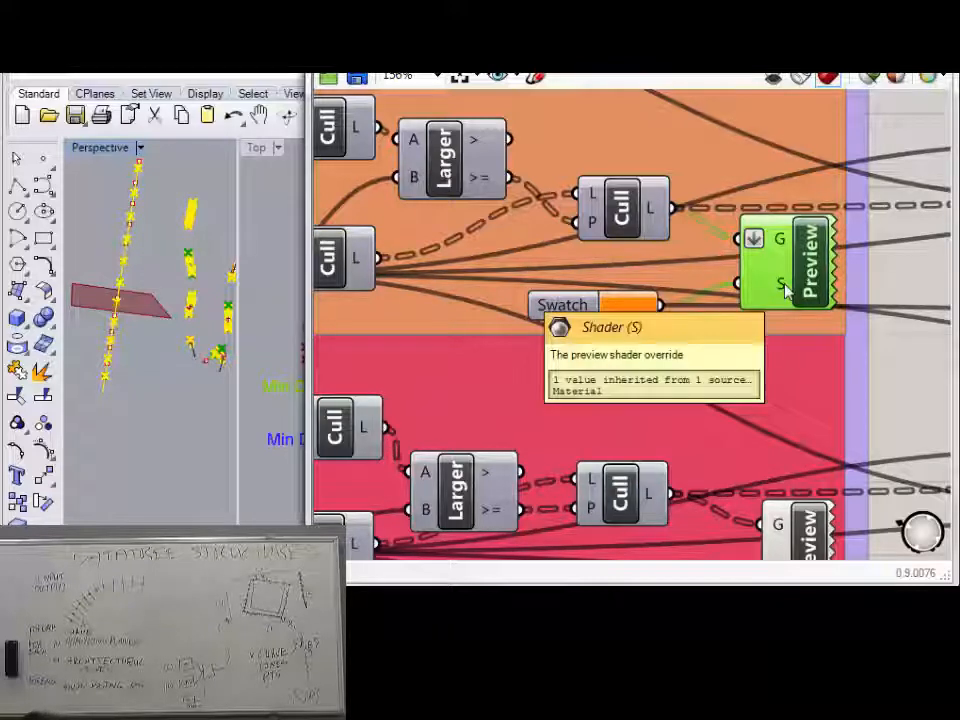